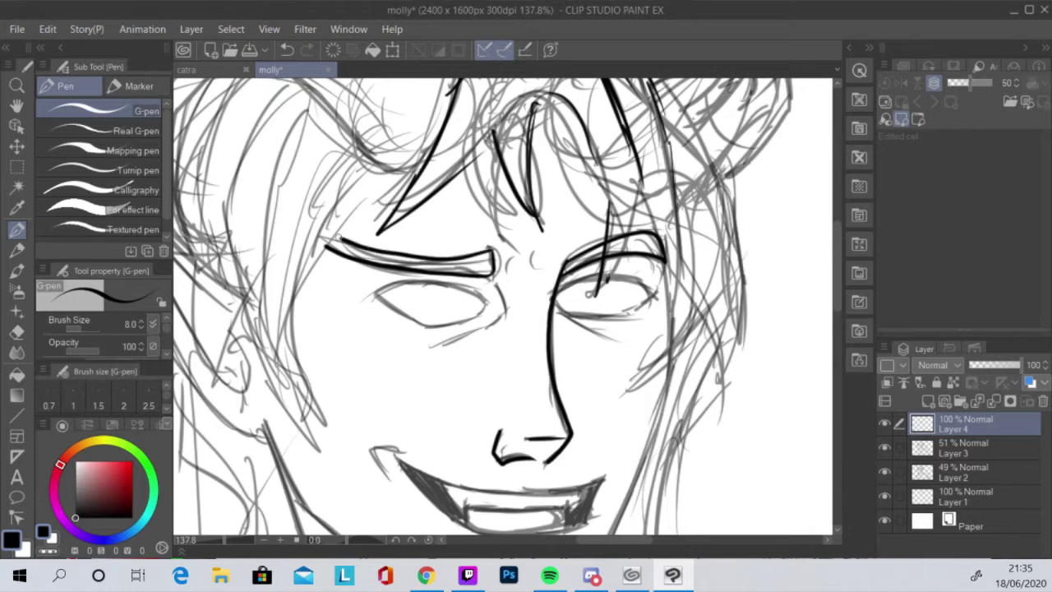
Step: Ink the outlines of both eyes with the G-pen over the sketch on Layer 4
left_click_drag(501, 312, 468, 216)
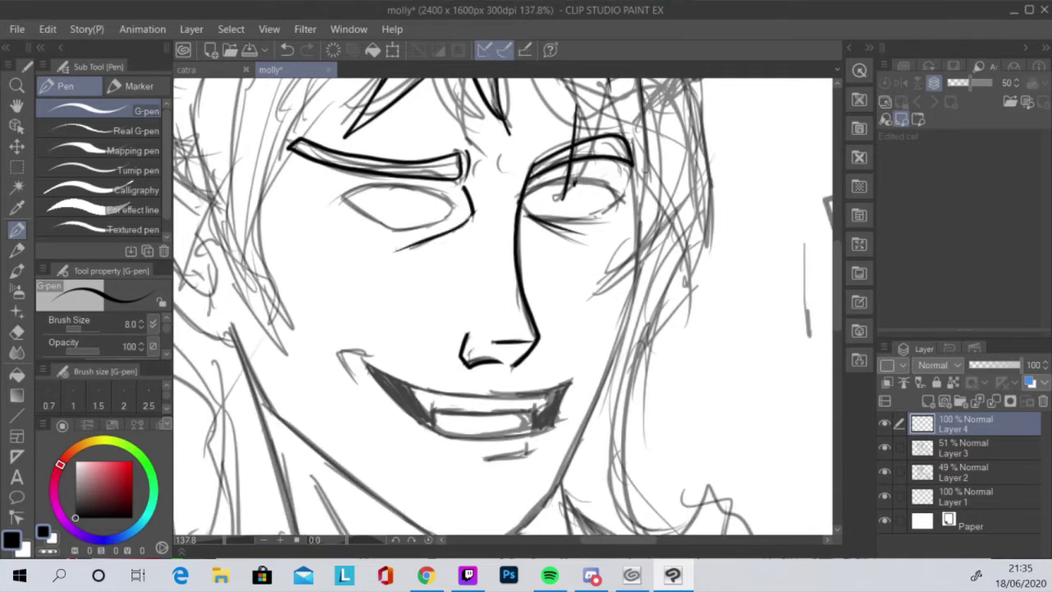
left_click_drag(532, 203, 604, 180)
mouse_move(533, 215)
left_mouse_down()
mouse_move(578, 221)
mouse_move(620, 198)
left_mouse_up()
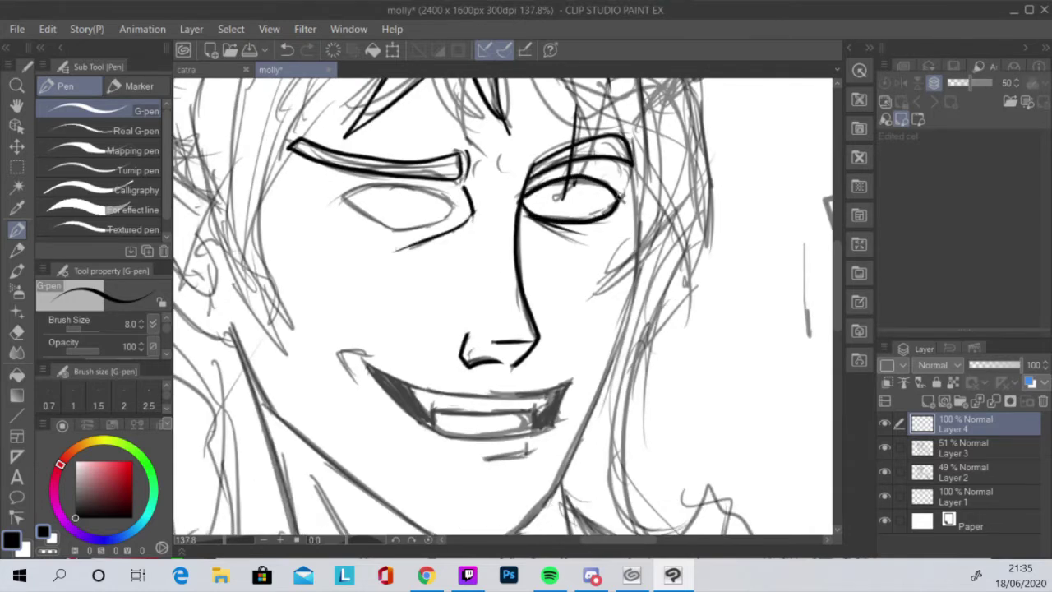
left_click_drag(679, 402, 566, 140)
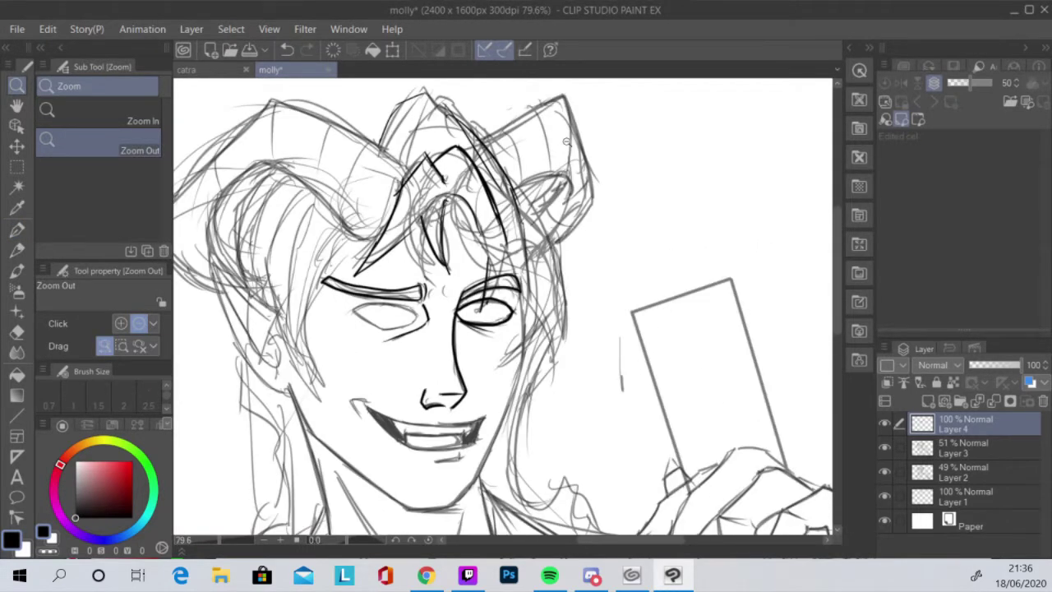
left_click_drag(431, 340, 525, 339)
key("p")
left_click_drag(247, 279, 484, 271)
mouse_move(612, 276)
left_mouse_down()
mouse_move(427, 263)
mouse_move(567, 326)
mouse_move(618, 272)
left_mouse_up()
Step: Ink the grinning mouth's outline, the crease at its corner and the short line under the lower lip
mouse_move(649, 369)
left_mouse_down()
mouse_move(634, 312)
mouse_move(643, 207)
mouse_move(598, 80)
left_mouse_up()
mouse_move(279, 97)
left_mouse_down()
mouse_move(333, 127)
mouse_move(480, 160)
mouse_move(560, 157)
mouse_move(625, 134)
mouse_move(613, 144)
mouse_move(309, 138)
mouse_move(431, 223)
mouse_move(581, 215)
left_mouse_up()
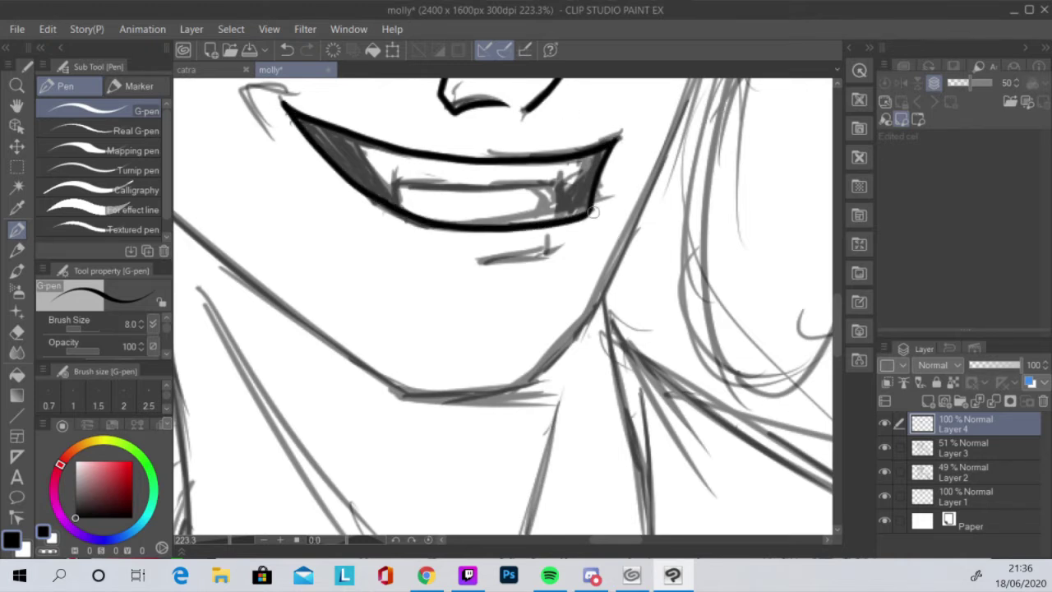
mouse_move(484, 263)
left_mouse_down()
mouse_move(555, 250)
mouse_move(570, 390)
left_mouse_up()
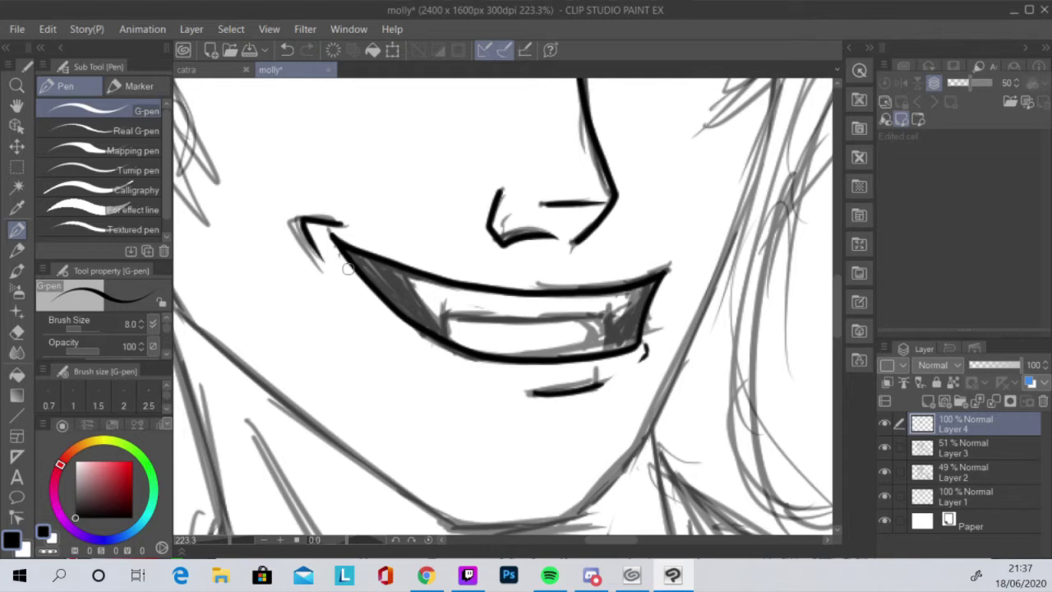
left_click(620, 226)
scroll(246, 254, "down", 2)
scroll(682, 263, "up", 2)
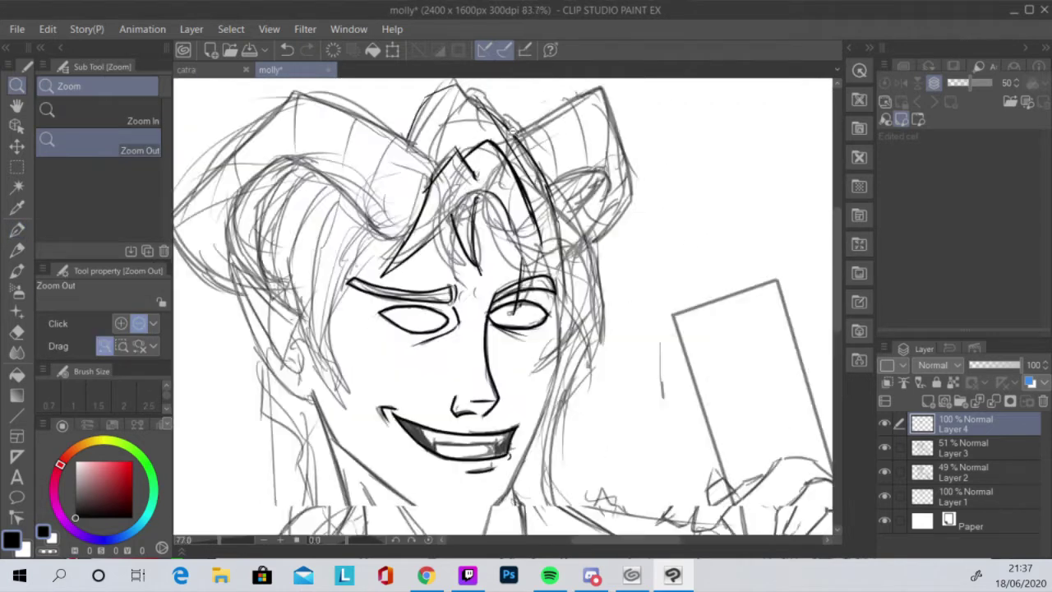
Step: Ink the fringe strands falling over the forehead, between the eyebrows and across the right-hand eye
scroll(472, 205, "up", 4)
key("p")
mouse_move(472, 210)
left_mouse_down()
mouse_move(395, 222)
mouse_move(300, 399)
mouse_move(431, 320)
left_mouse_up()
left_click_drag(493, 369, 465, 278)
left_click_drag(394, 172, 464, 300)
left_click_drag(443, 158, 452, 273)
left_click_drag(452, 273, 407, 347)
mouse_move(369, 152)
left_mouse_down()
mouse_move(450, 144)
mouse_move(509, 348)
mouse_move(483, 403)
left_mouse_up()
left_click_drag(489, 360, 403, 225)
key("/")
scroll(475, 246, "down", 3)
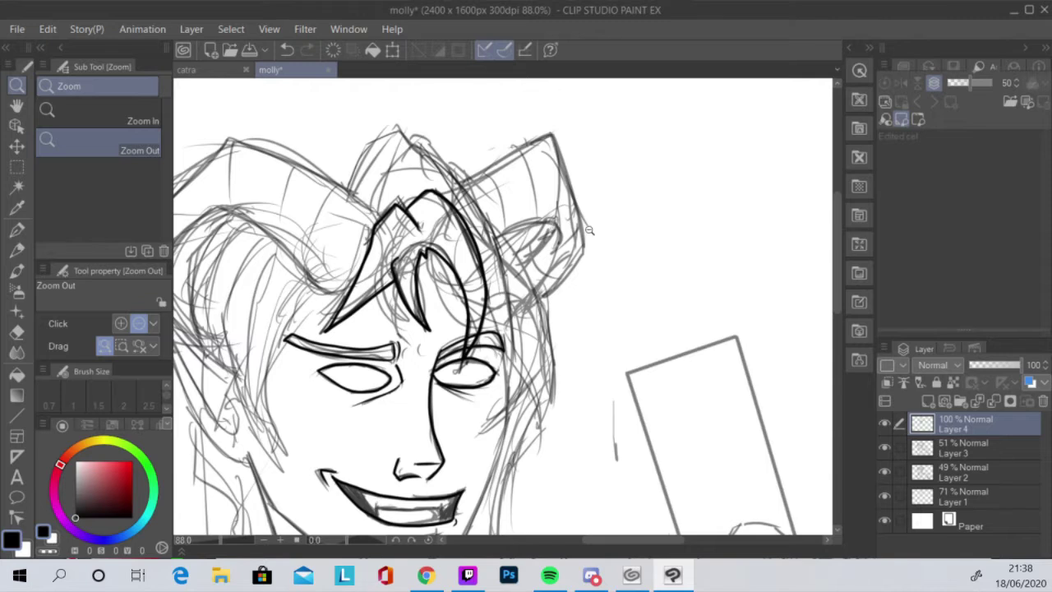
Step: Ink the crown of the hair, the right-hand side strands and the long jagged locks beside the neck
scroll(536, 209, "up", 1)
key("p")
mouse_move(311, 182)
left_mouse_down()
mouse_move(458, 176)
mouse_move(485, 471)
left_mouse_up()
left_click_drag(605, 284, 564, 206)
mouse_move(447, 149)
left_mouse_down()
mouse_move(502, 243)
mouse_move(504, 387)
mouse_move(563, 287)
mouse_move(483, 384)
left_mouse_up()
mouse_move(510, 366)
left_mouse_down()
mouse_move(594, 361)
mouse_move(576, 415)
left_mouse_up()
mouse_move(576, 416)
left_mouse_down()
mouse_move(719, 448)
mouse_move(735, 427)
left_mouse_up()
mouse_move(318, 194)
left_mouse_down()
mouse_move(275, 435)
mouse_move(283, 506)
left_mouse_up()
Step: Ink the outline of the large left-hand horn and the pointed ear beneath it
mouse_move(503, 73)
left_mouse_down()
mouse_move(601, 203)
mouse_move(581, 274)
mouse_move(606, 331)
left_mouse_up()
mouse_move(575, 203)
left_mouse_down()
mouse_move(348, 173)
mouse_move(227, 305)
mouse_move(332, 242)
left_mouse_up()
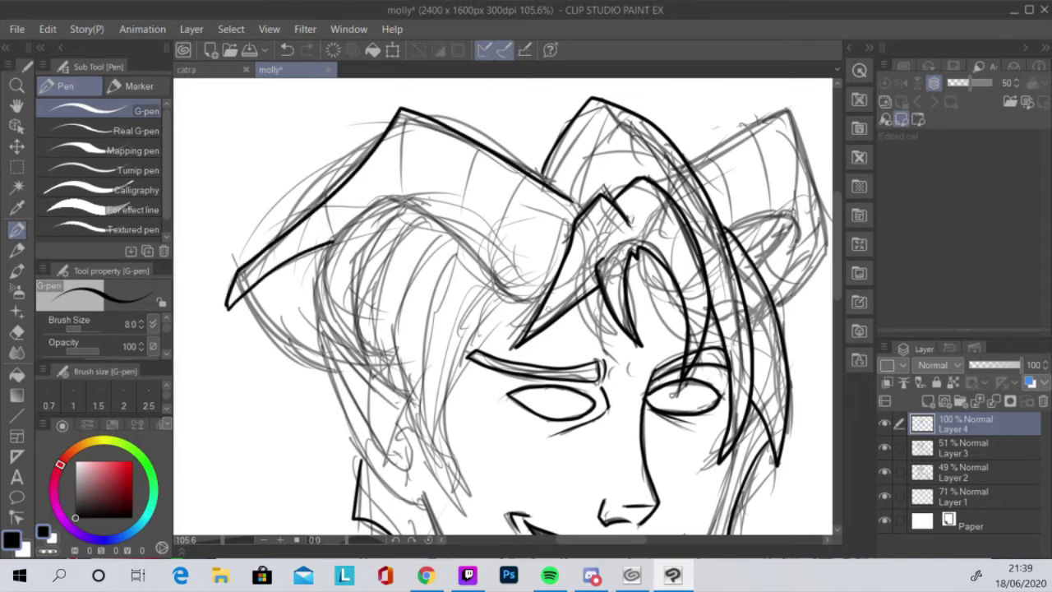
mouse_move(542, 301)
left_mouse_down()
mouse_move(383, 196)
mouse_move(320, 301)
mouse_move(415, 506)
left_mouse_up()
left_click_drag(387, 404, 410, 474)
left_click_drag(322, 344, 411, 473)
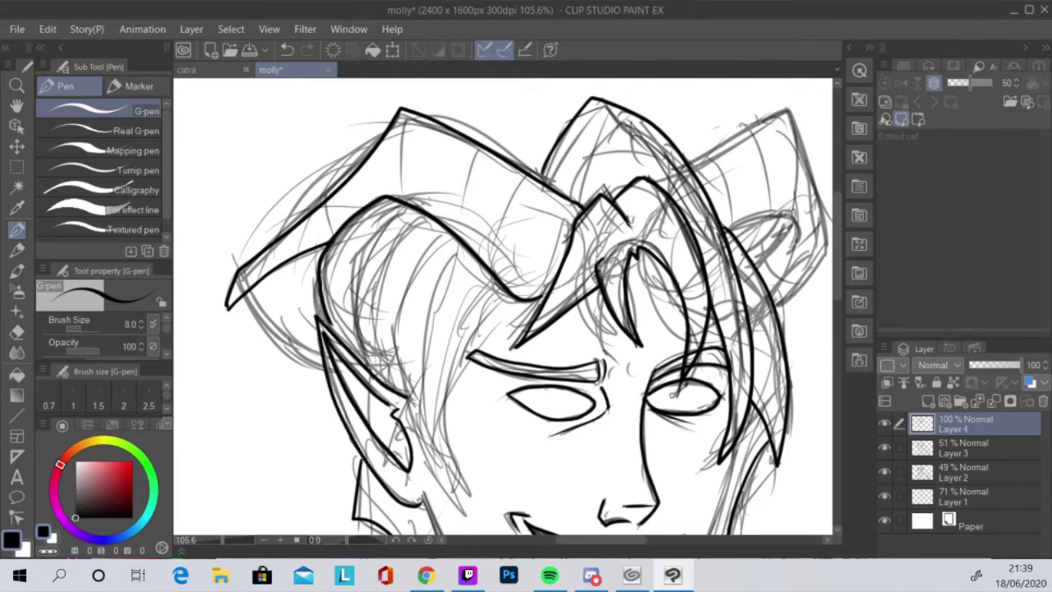
left_click_drag(374, 395, 399, 412)
Step: Ink the hair strands around the left-hand temple, between the horn, ear and cheek
left_click_drag(597, 337, 573, 273)
mouse_move(565, 324)
left_mouse_down()
mouse_move(590, 372)
mouse_move(617, 390)
mouse_move(629, 359)
left_mouse_up()
mouse_move(401, 158)
left_mouse_down()
mouse_move(343, 205)
mouse_move(355, 322)
left_mouse_up()
left_click_drag(629, 359, 581, 294)
mouse_move(404, 134)
left_mouse_down()
mouse_move(361, 177)
mouse_move(415, 395)
left_mouse_up()
left_click_drag(434, 199, 394, 395)
left_click_drag(448, 184, 426, 205)
left_click_drag(370, 223, 336, 355)
left_click_drag(398, 345, 371, 399)
left_click_drag(357, 156, 333, 225)
Step: Ink the teeth and pointed fangs inside the open mouth
mouse_move(675, 257)
left_mouse_down()
mouse_move(605, 316)
mouse_move(586, 292)
mouse_move(581, 161)
left_mouse_up()
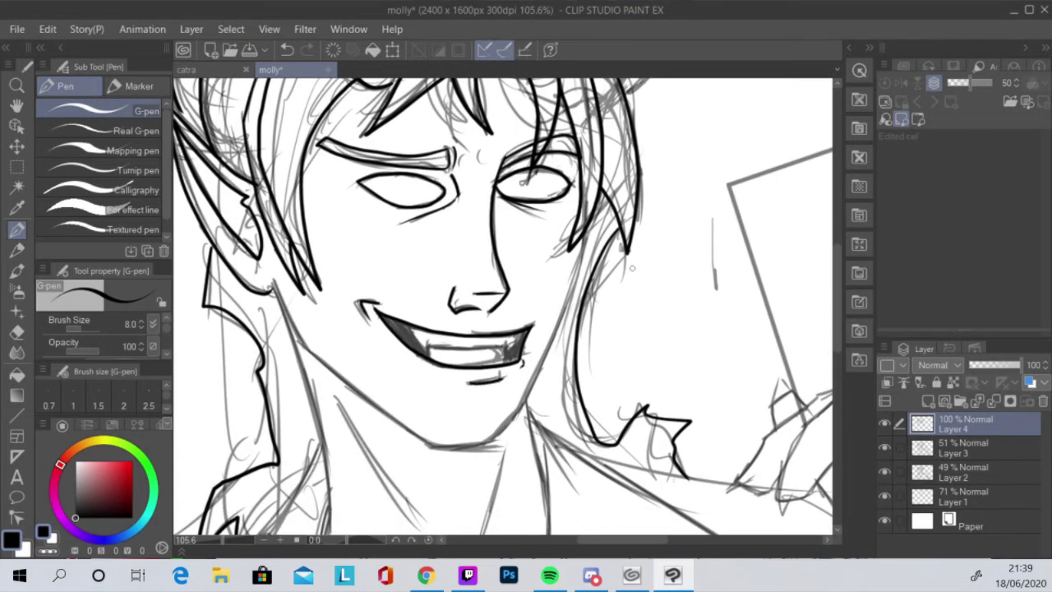
scroll(460, 328, "up", 5)
left_click_drag(328, 313, 482, 301)
left_click_drag(660, 261, 622, 310)
mouse_move(625, 292)
left_mouse_down()
mouse_move(533, 287)
mouse_move(412, 307)
mouse_move(369, 238)
left_mouse_up()
left_click_drag(618, 294, 611, 335)
left_click_drag(419, 301, 416, 320)
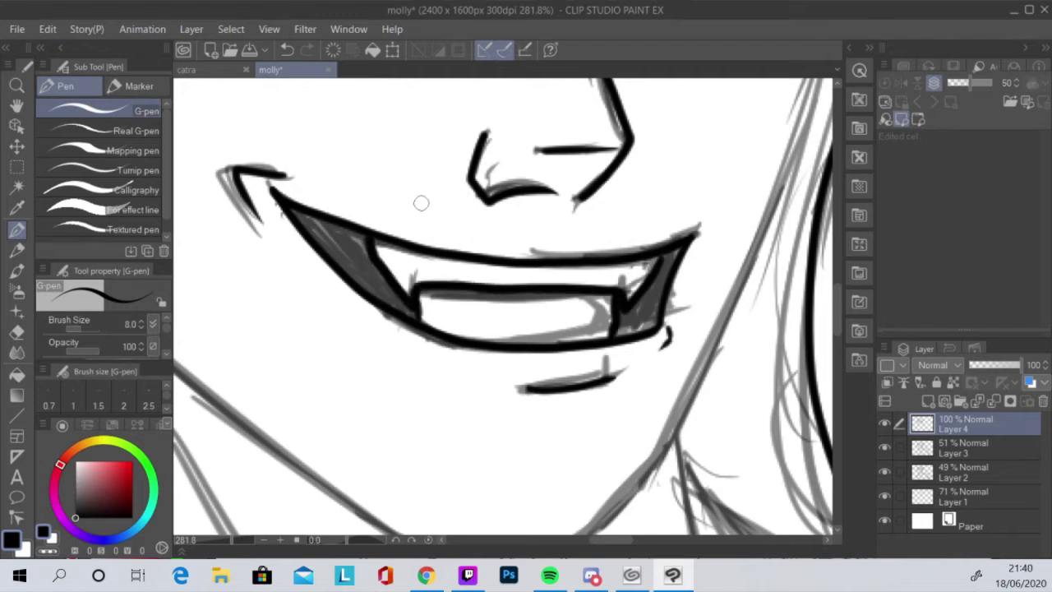
Step: Ink the outline of the right-hand horn behind the hair
scroll(437, 222, "down", 6)
scroll(436, 222, "up", 3)
mouse_move(391, 207)
left_mouse_down()
mouse_move(449, 235)
mouse_move(36, 336)
mouse_move(30, 364)
mouse_move(63, 359)
left_mouse_up()
mouse_move(562, 191)
left_mouse_down()
mouse_move(679, 122)
mouse_move(742, 272)
mouse_move(675, 380)
left_mouse_up()
mouse_move(613, 273)
left_mouse_down()
mouse_move(639, 266)
mouse_move(667, 366)
left_mouse_up()
scroll(747, 258, "up", 1)
scroll(655, 218, "down", 1)
scroll(654, 219, "down", 5)
scroll(638, 257, "up", 5)
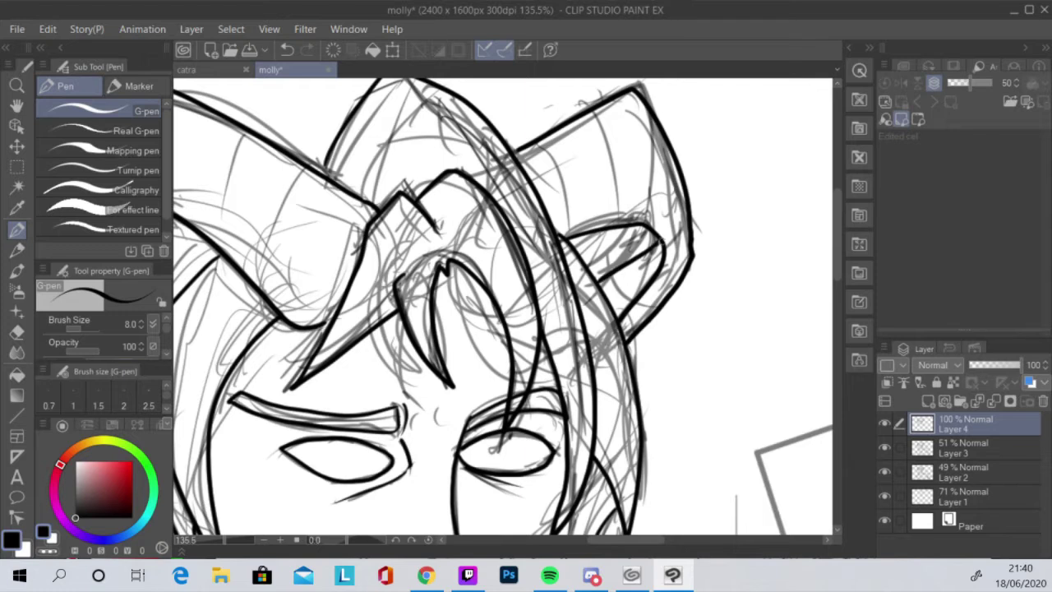
Step: Erase the lower curl of the right-hand horn and redraw it with the G-pen
key("e")
mouse_move(612, 275)
left_mouse_down()
mouse_move(649, 246)
mouse_move(658, 345)
mouse_move(694, 222)
left_mouse_up()
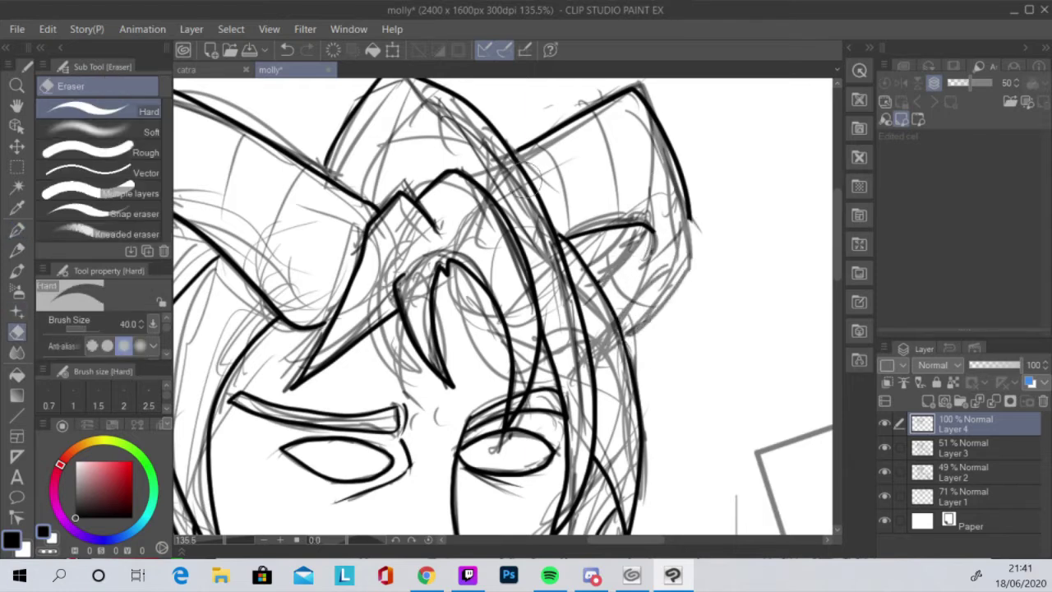
key("p")
mouse_move(612, 287)
left_mouse_down()
mouse_move(646, 224)
mouse_move(657, 302)
mouse_move(615, 316)
left_mouse_up()
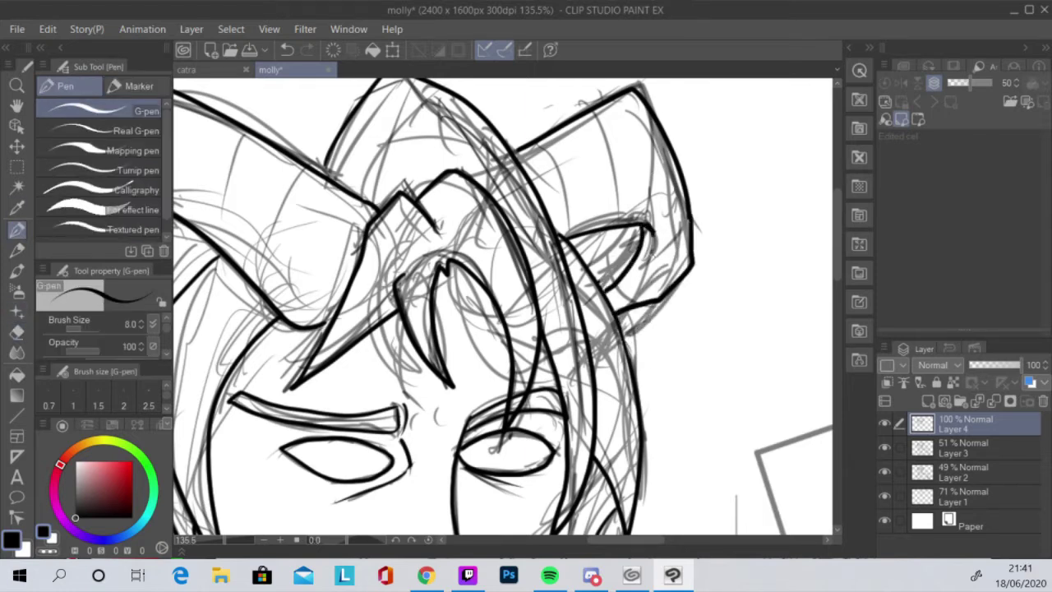
scroll(655, 189, "down", 5)
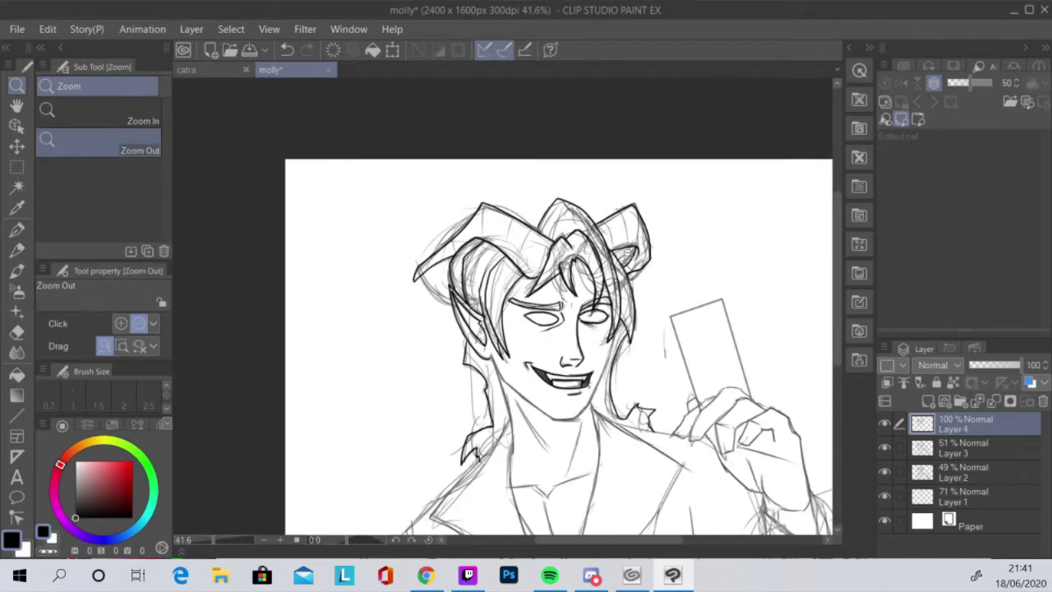
scroll(676, 242, "up", 5)
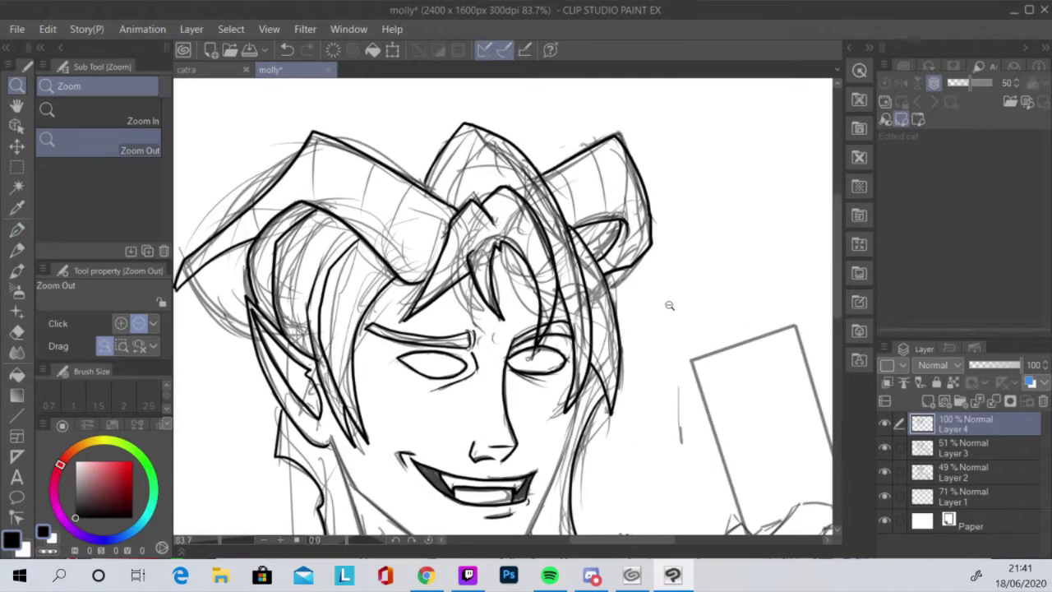
Step: Ink the jawline from the ear down to the chin and up the far cheek
key("p")
scroll(540, 321, "up", 1)
mouse_move(314, 212)
left_mouse_down()
mouse_move(328, 240)
mouse_move(495, 402)
mouse_move(441, 345)
mouse_move(435, 411)
left_mouse_up()
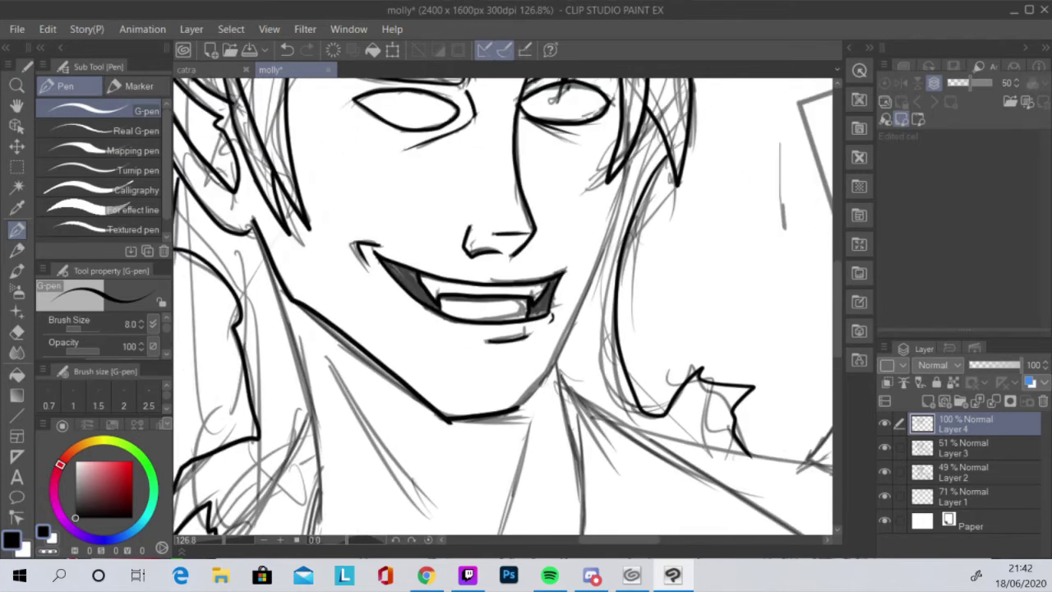
mouse_move(628, 161)
left_mouse_down()
mouse_move(564, 337)
mouse_move(520, 406)
left_mouse_up()
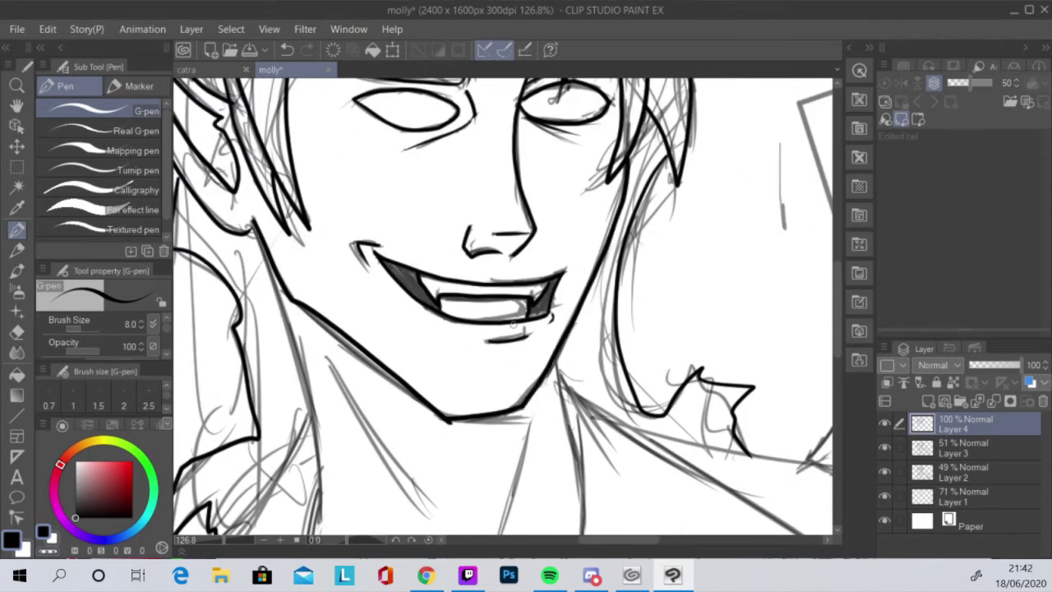
Step: Ink the left-hand side of the neck and the two neck tendons below the chin
left_click_drag(513, 323, 509, 191)
mouse_move(304, 115)
left_mouse_down()
mouse_move(320, 162)
mouse_move(356, 452)
left_mouse_up()
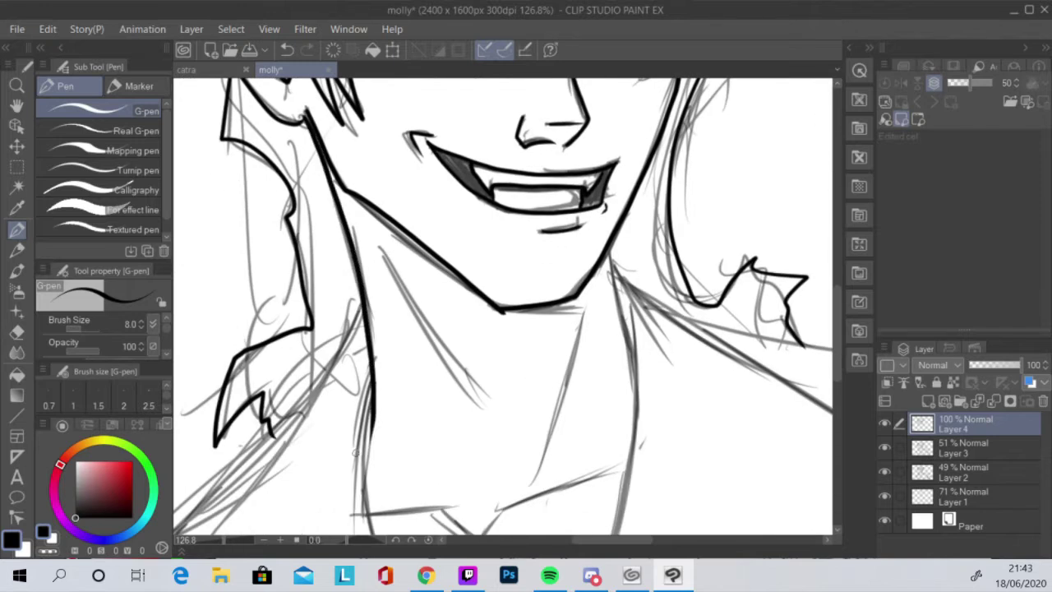
left_click_drag(640, 423, 637, 406)
left_click_drag(319, 221, 438, 396)
left_click_drag(523, 289, 473, 446)
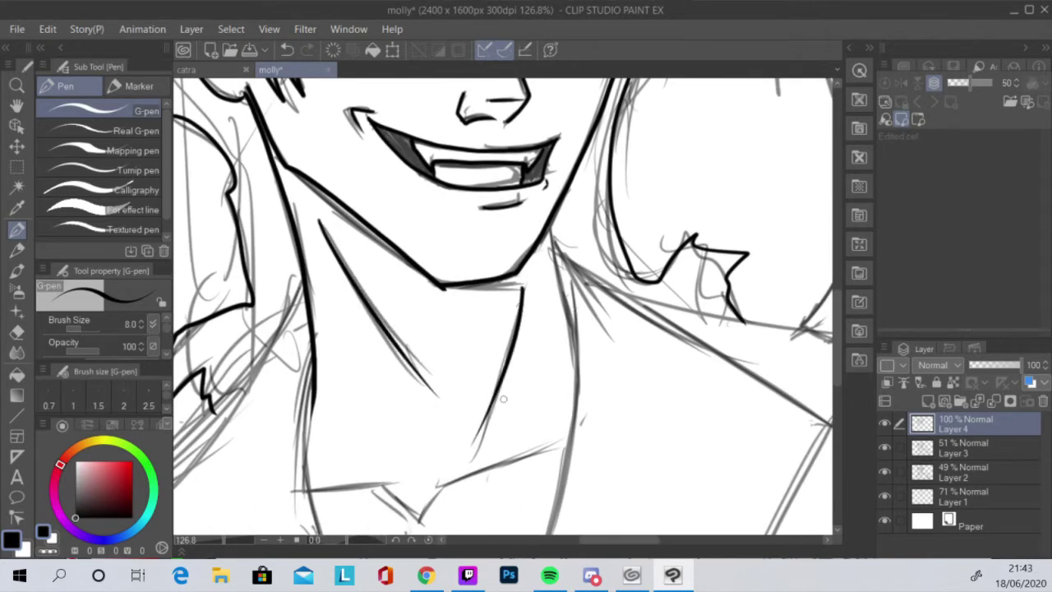
left_click_drag(549, 222, 575, 352)
left_click(48, 28)
left_click(62, 44)
Step: Ink the right-hand side of the neck, the left-hand coat lapel and both edges of the open front
mouse_move(549, 223)
left_mouse_down()
mouse_move(559, 292)
mouse_move(608, 430)
left_mouse_up()
scroll(721, 369, "down", 3)
left_click_drag(720, 369, 112, 224)
left_click(16, 229)
left_click_drag(473, 156, 281, 407)
mouse_move(606, 528)
left_mouse_down()
mouse_move(585, 383)
mouse_move(487, 434)
left_mouse_up()
mouse_move(362, 130)
left_mouse_down()
mouse_move(366, 255)
mouse_move(454, 495)
left_mouse_up()
left_click_drag(646, 340, 600, 367)
mouse_move(536, 144)
left_mouse_down()
mouse_move(536, 212)
mouse_move(485, 475)
left_mouse_up()
mouse_move(601, 455)
left_mouse_down()
mouse_move(565, 428)
mouse_move(547, 491)
left_mouse_up()
Step: Ink the right-hand coat lapel and the fold lines of the coat and sleeve below it
left_click_drag(459, 93, 701, 236)
left_click_drag(723, 343, 707, 258)
left_click_drag(689, 158, 500, 481)
left_click_drag(625, 290, 594, 481)
left_click_drag(707, 434, 640, 370)
left_click_drag(667, 203, 640, 424)
Step: Ink the left-hand shoulder line and the outer edge of its sleeve
mouse_move(587, 407)
left_mouse_down()
mouse_move(762, 375)
mouse_move(926, 442)
left_mouse_up()
left_click_drag(473, 116, 288, 286)
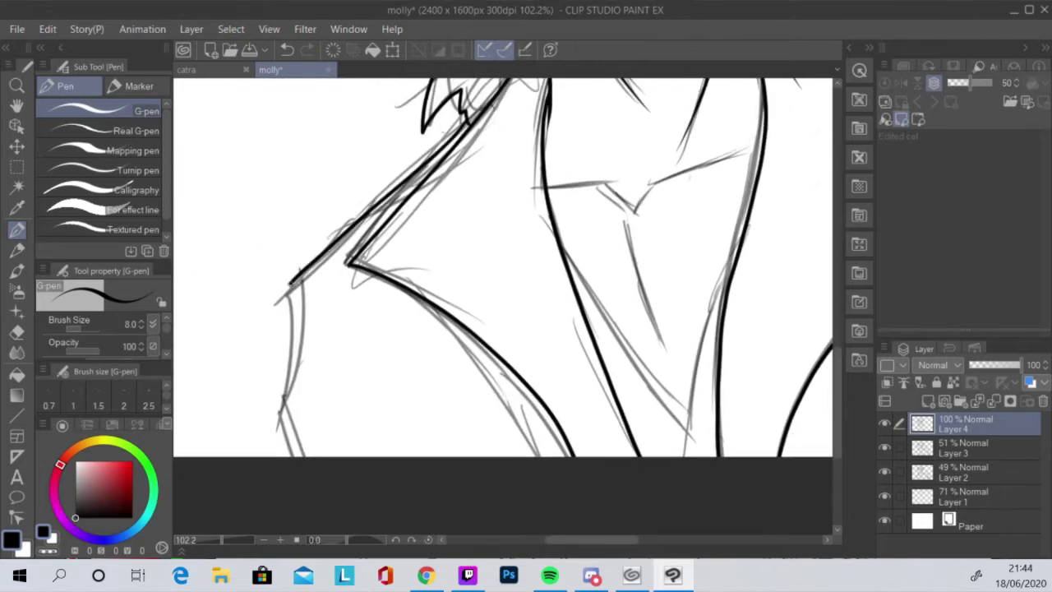
left_click_drag(297, 337, 285, 456)
Step: Ink the lower curled fingers of the raised hand
mouse_move(318, 511)
left_mouse_down()
mouse_move(497, 413)
mouse_move(636, 316)
mouse_move(704, 400)
mouse_move(612, 248)
left_mouse_up()
left_click_drag(493, 324, 633, 305)
left_click_drag(566, 286, 630, 323)
mouse_move(739, 509)
left_mouse_down()
mouse_move(644, 488)
mouse_move(496, 306)
mouse_move(554, 300)
mouse_move(384, 265)
mouse_move(501, 364)
mouse_move(609, 192)
left_mouse_up()
mouse_move(645, 258)
left_mouse_down()
mouse_move(521, 293)
mouse_move(543, 382)
mouse_move(567, 307)
left_mouse_up()
left_click_drag(654, 255, 573, 355)
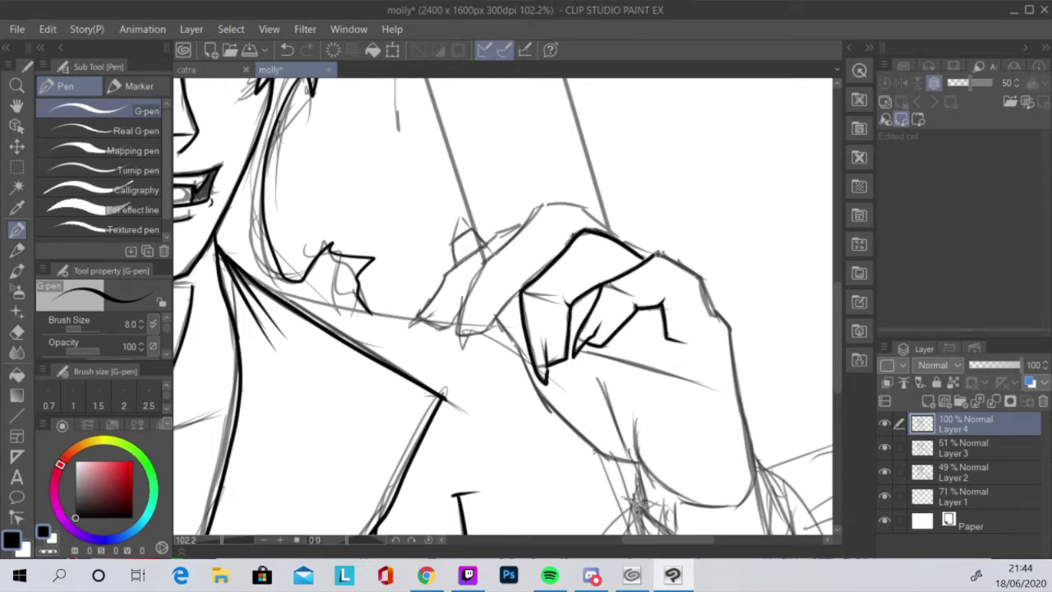
Step: Ink the raised hand's outer edge, the heel and lower edge of the palm, and the wrist lines
left_click_drag(657, 345, 594, 218)
mouse_move(651, 182)
left_mouse_down()
mouse_move(690, 312)
mouse_move(662, 384)
left_mouse_up()
left_click_drag(571, 301, 663, 386)
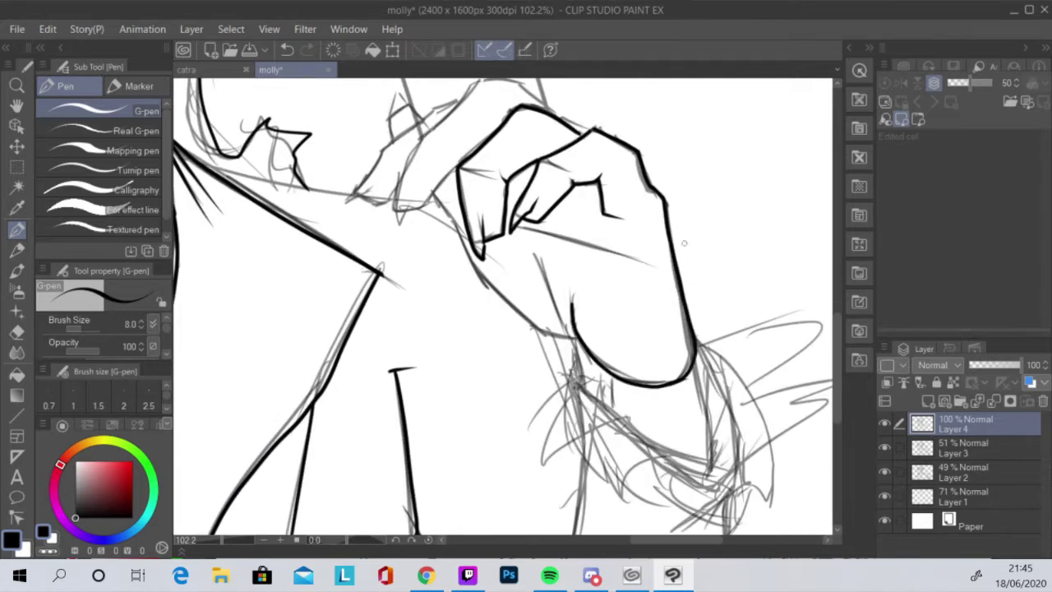
left_click_drag(684, 242, 706, 223)
left_click_drag(575, 329, 513, 256)
left_click_drag(563, 285, 566, 310)
left_click_drag(572, 287, 573, 314)
left_click_drag(660, 260, 667, 330)
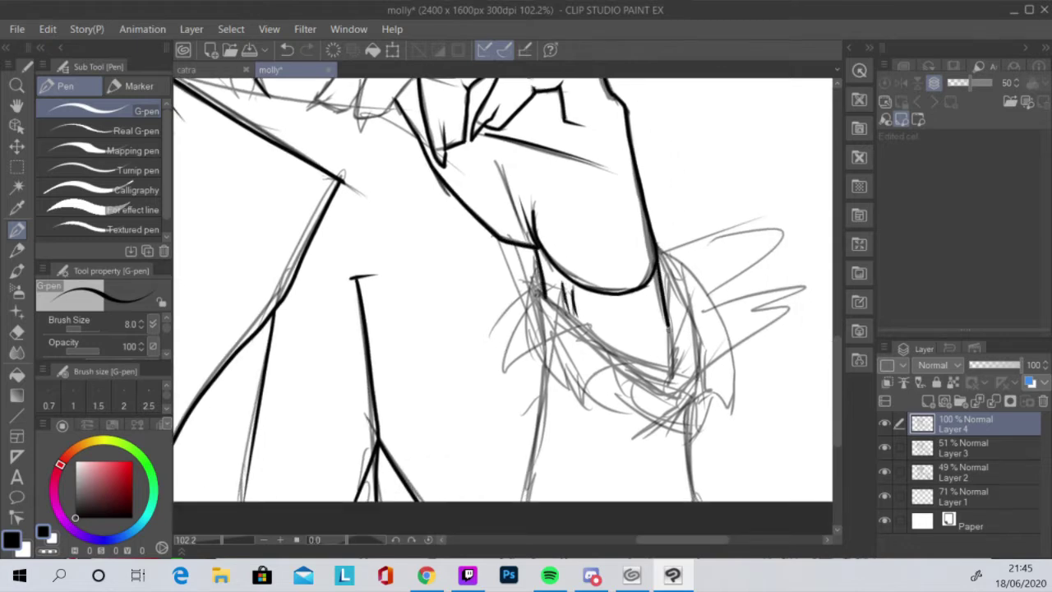
Step: Ink the two upper fingers of the raised hand, including their pointed nails
left_click_drag(525, 200, 652, 434)
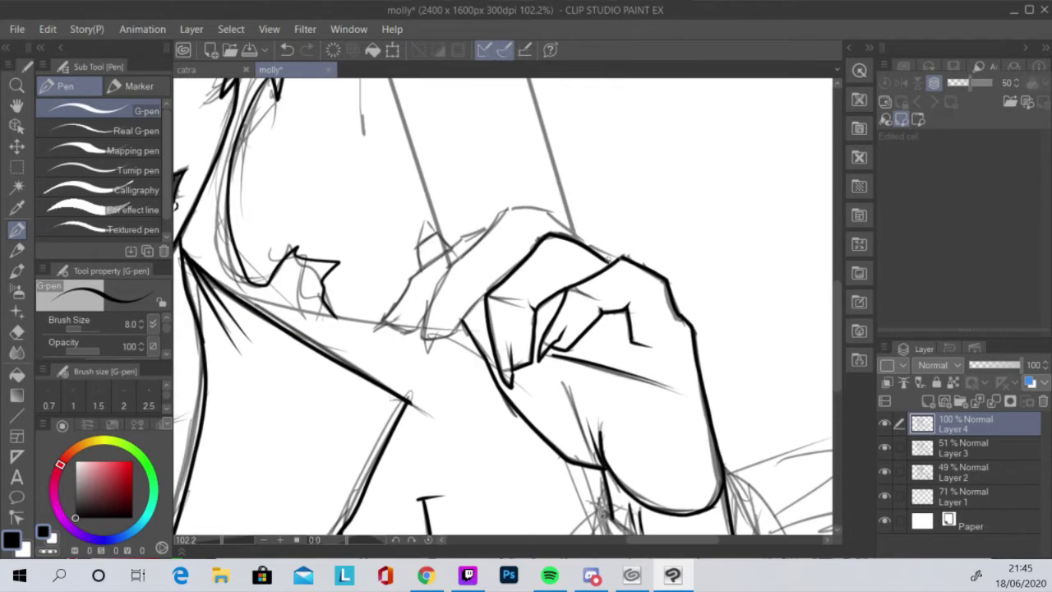
left_click_drag(542, 215, 425, 337)
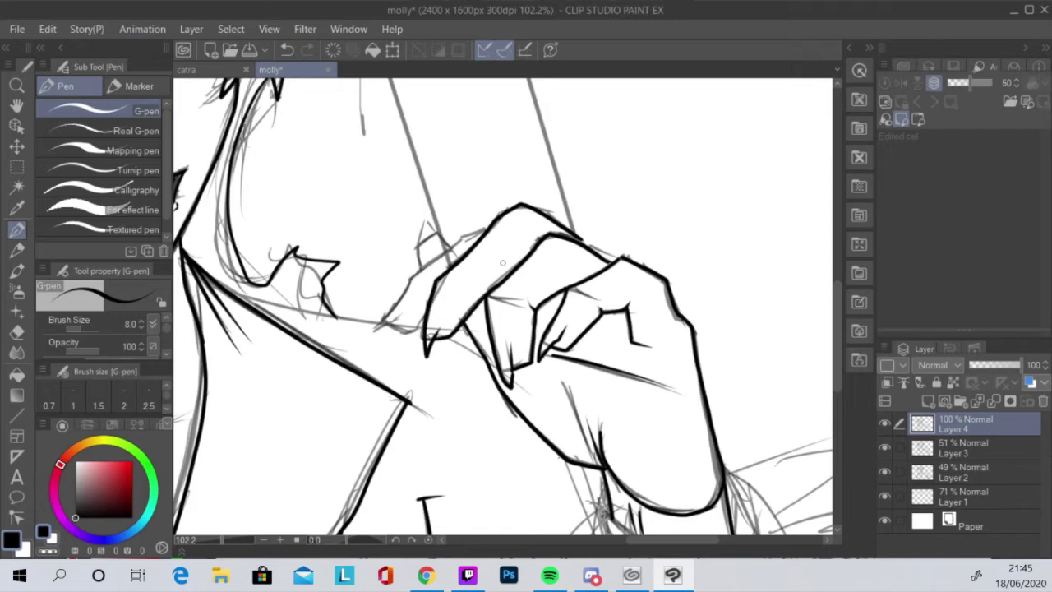
left_click_drag(458, 240, 409, 315)
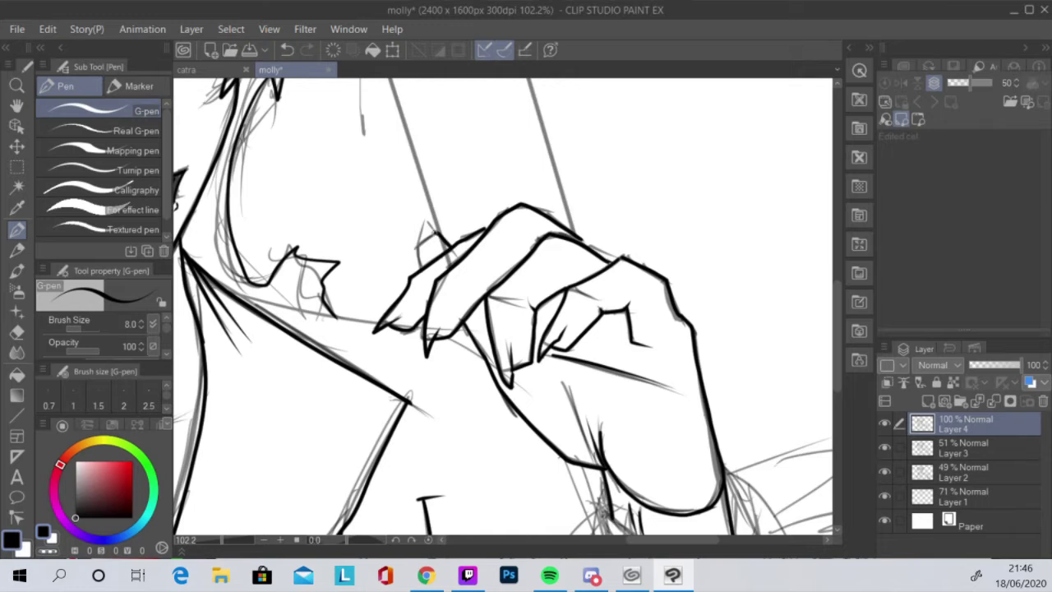
Step: Ink the sleeve cuff around the wrist and both edges of the forearm below it
left_click_drag(526, 329, 394, 135)
left_click_drag(483, 323, 612, 415)
left_click_drag(602, 267, 633, 444)
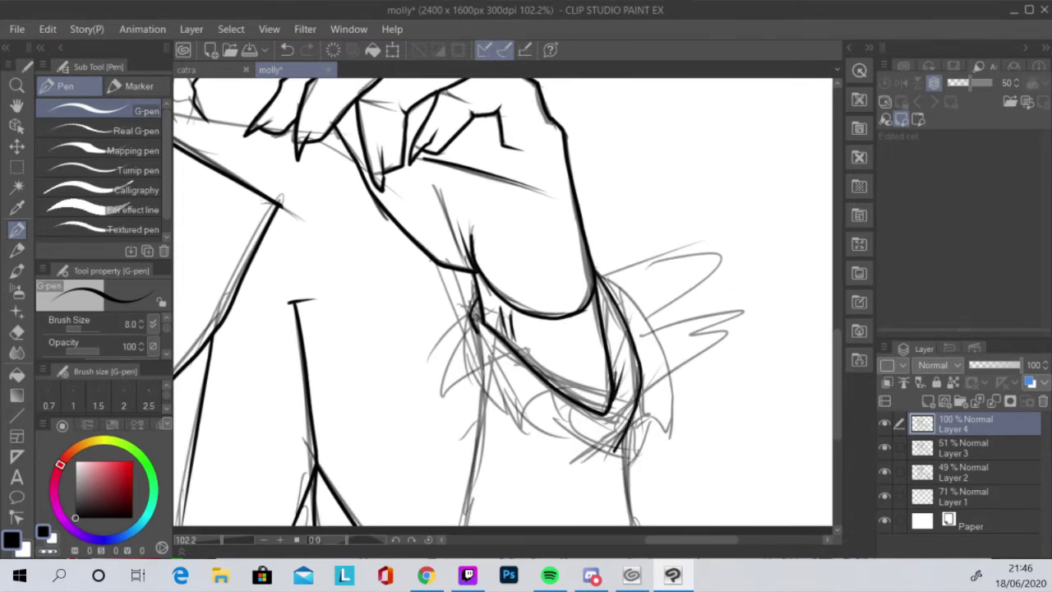
left_click_drag(629, 461, 625, 526)
left_click_drag(486, 368, 473, 486)
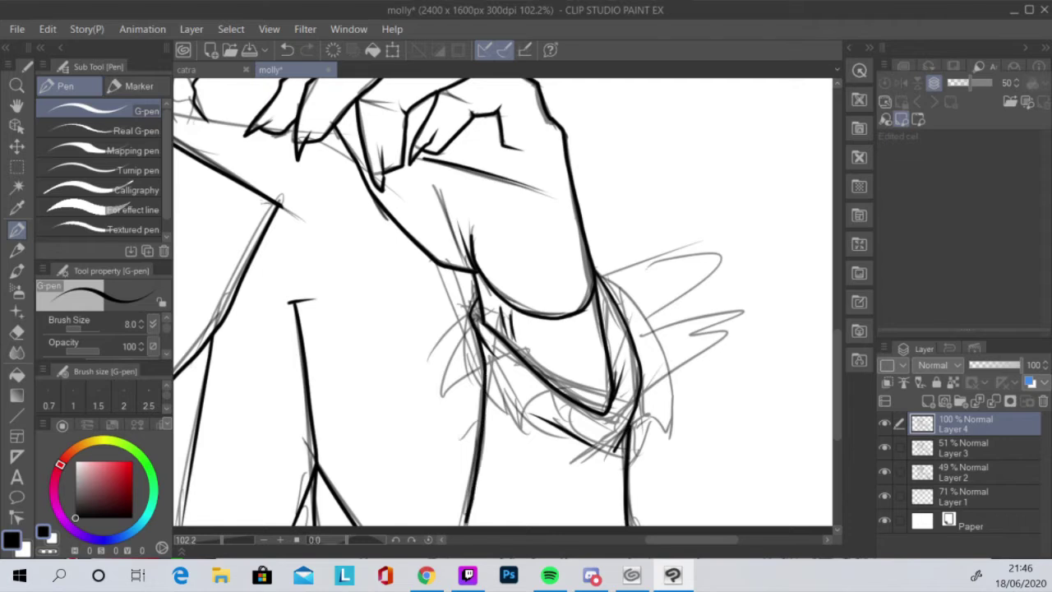
left_click_drag(575, 419, 649, 493)
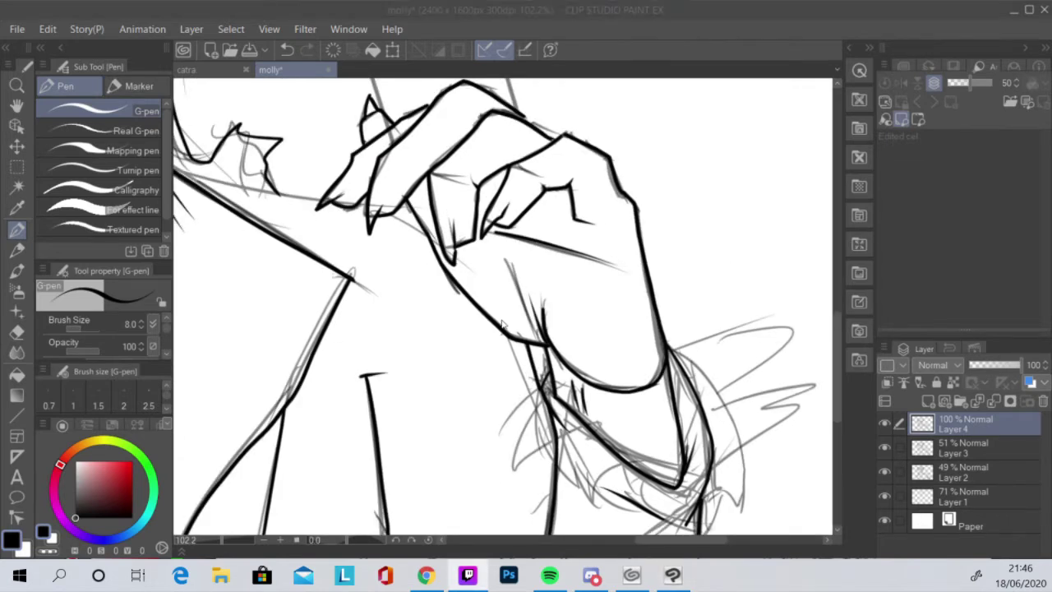
Step: Ink the right-hand shoulder line, the palm crease, the collarbones and the chest lines inside the open coat
left_click_drag(486, 236, 618, 281)
left_click_drag(302, 210, 460, 255)
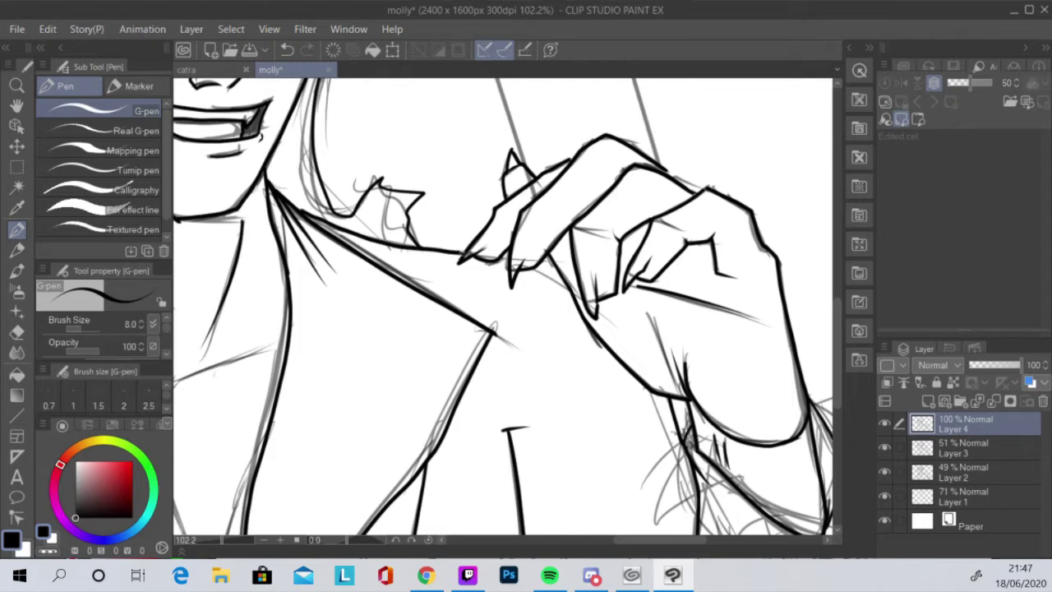
mouse_move(567, 313)
left_mouse_down()
mouse_move(653, 352)
mouse_move(608, 386)
left_mouse_up()
left_click_drag(413, 304, 516, 305)
left_click_drag(516, 305, 619, 266)
mouse_move(663, 446)
left_mouse_down()
mouse_move(656, 424)
mouse_move(659, 481)
left_mouse_up()
left_click_drag(636, 372, 646, 215)
left_click_drag(390, 246, 517, 427)
mouse_move(575, 230)
left_mouse_down()
mouse_move(518, 405)
mouse_move(566, 437)
mouse_move(575, 345)
left_mouse_up()
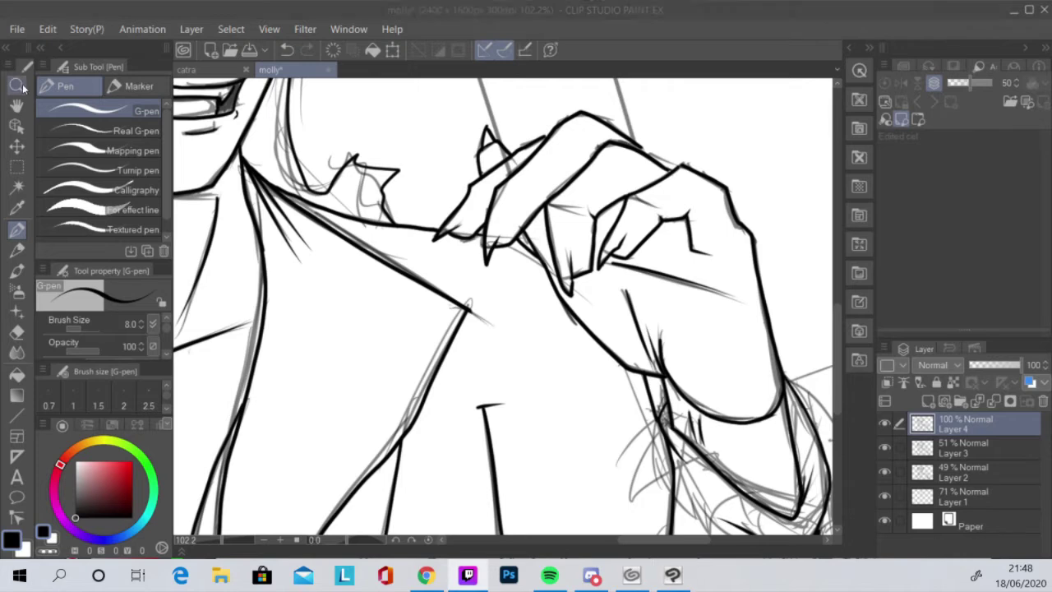
Step: Draw the held card's two long sides and top edge with the Straight line tool
left_click(17, 85)
scroll(575, 205, "up", 5)
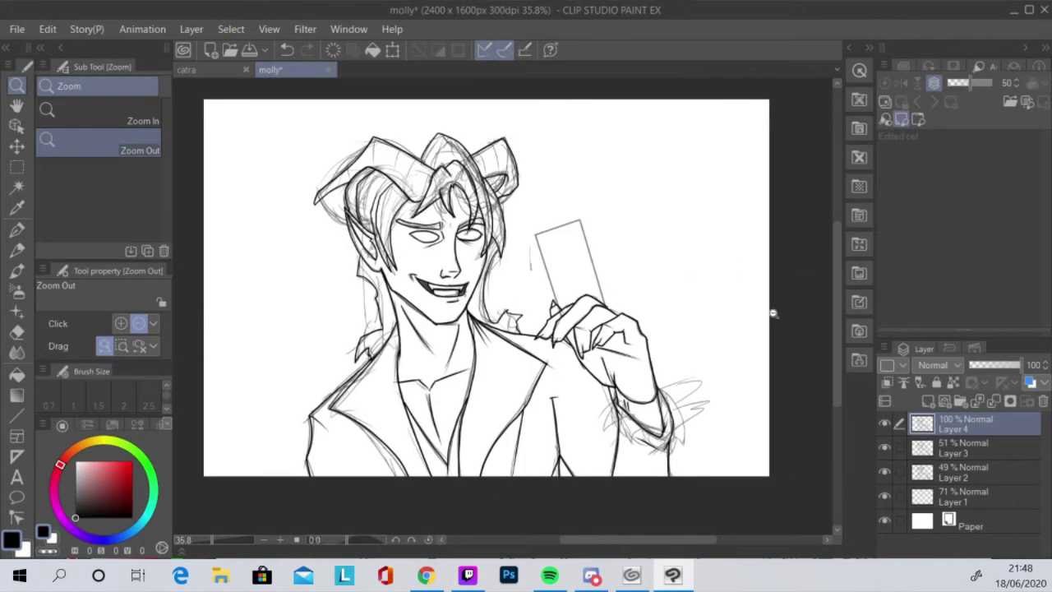
key("u")
left_click_drag(498, 386, 449, 216)
left_click_drag(616, 386, 558, 179)
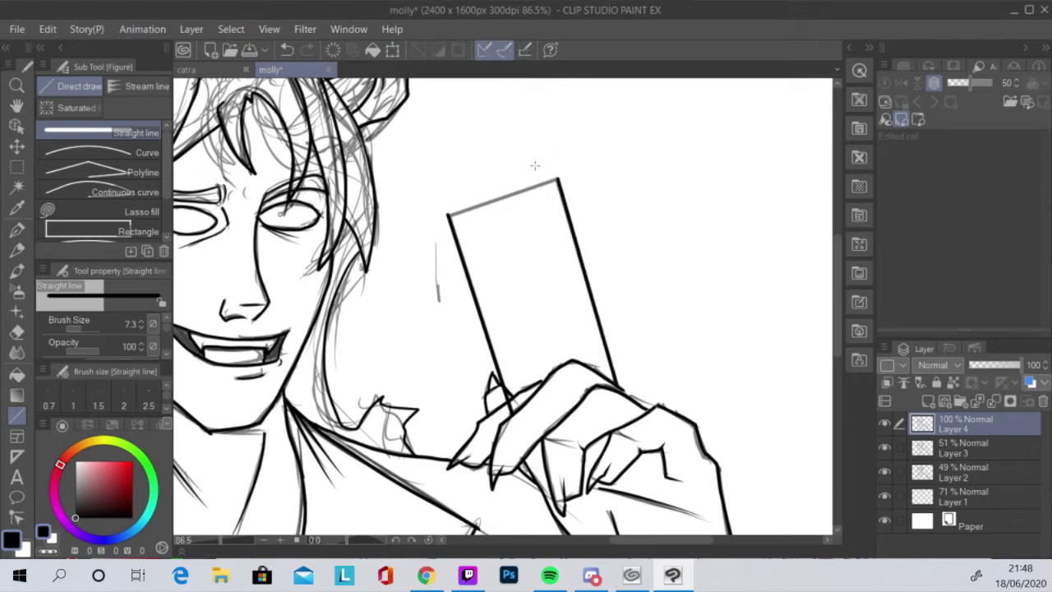
left_click_drag(447, 215, 558, 177)
key("p")
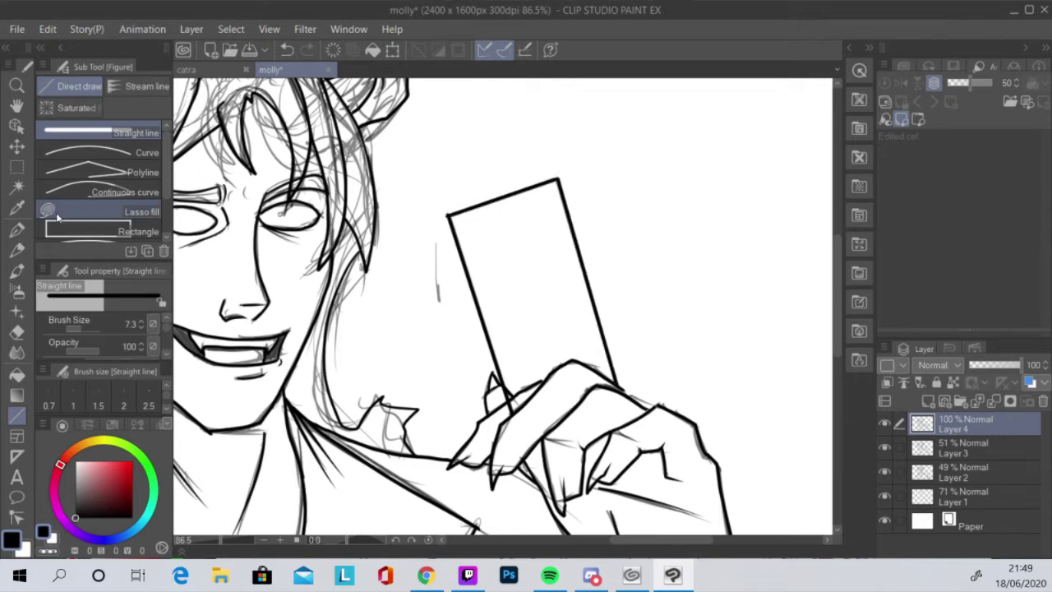
Step: Erase the finger line inside the card's lower-left corner and ink a short crease on the raised knuckle
scroll(702, 354, "down", 2)
left_click(17, 86)
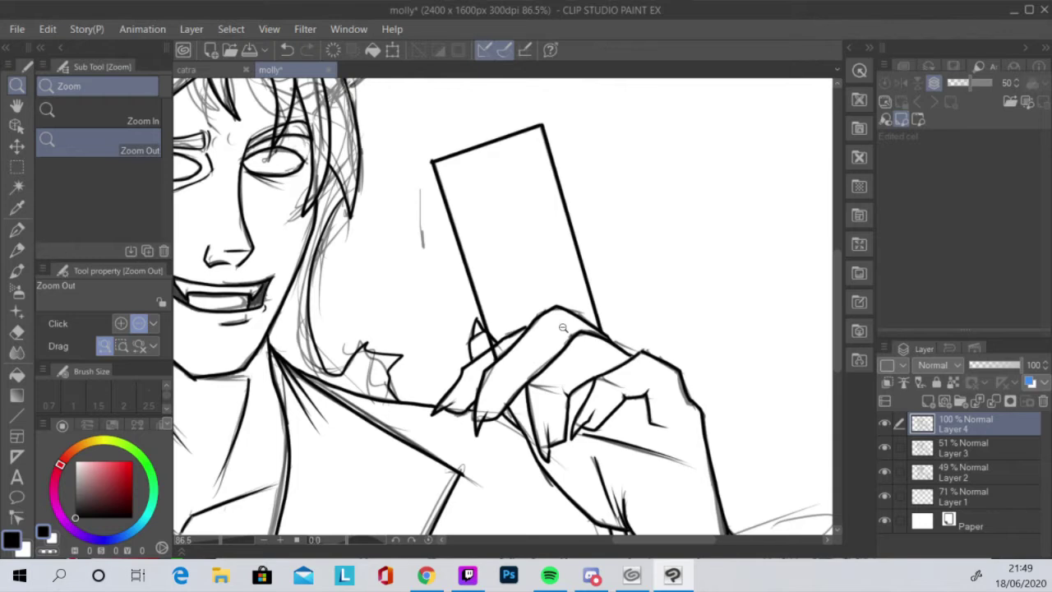
left_click(563, 327)
key("e")
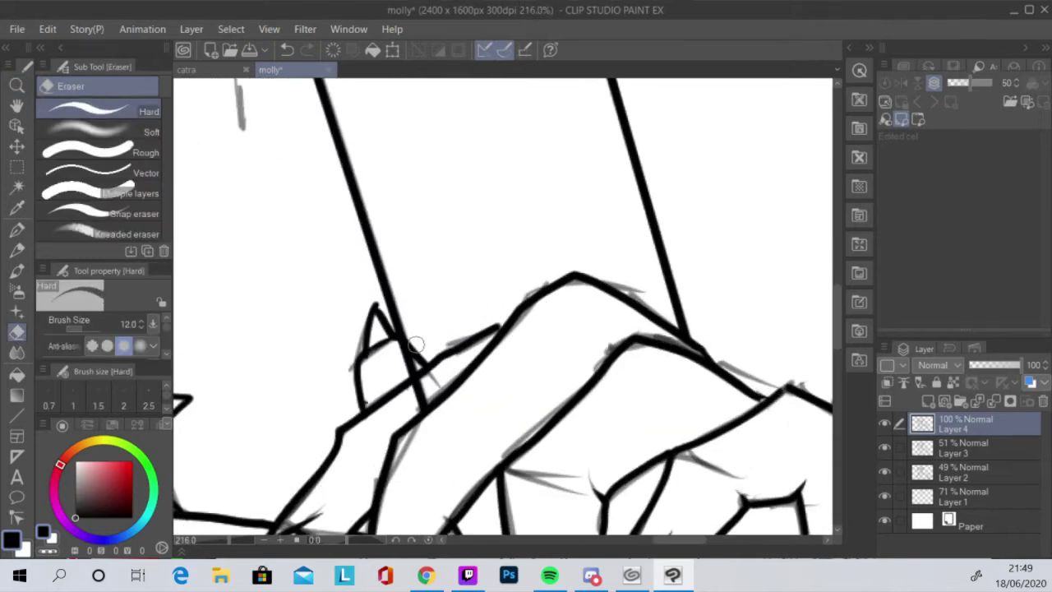
left_click_drag(483, 334, 483, 326)
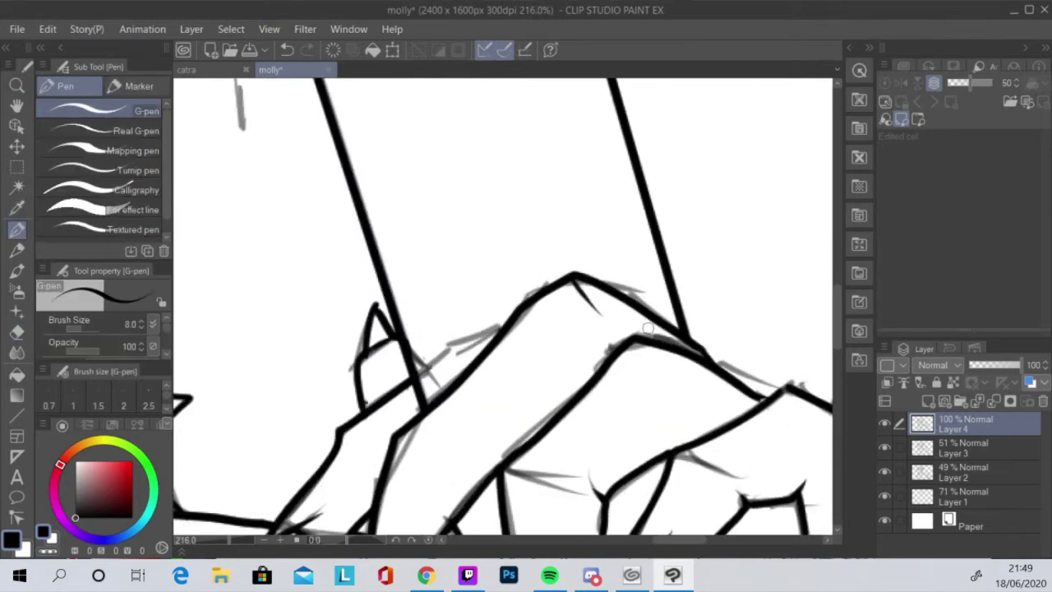
left_click_drag(305, 357, 720, 342)
scroll(720, 343, "up", 2)
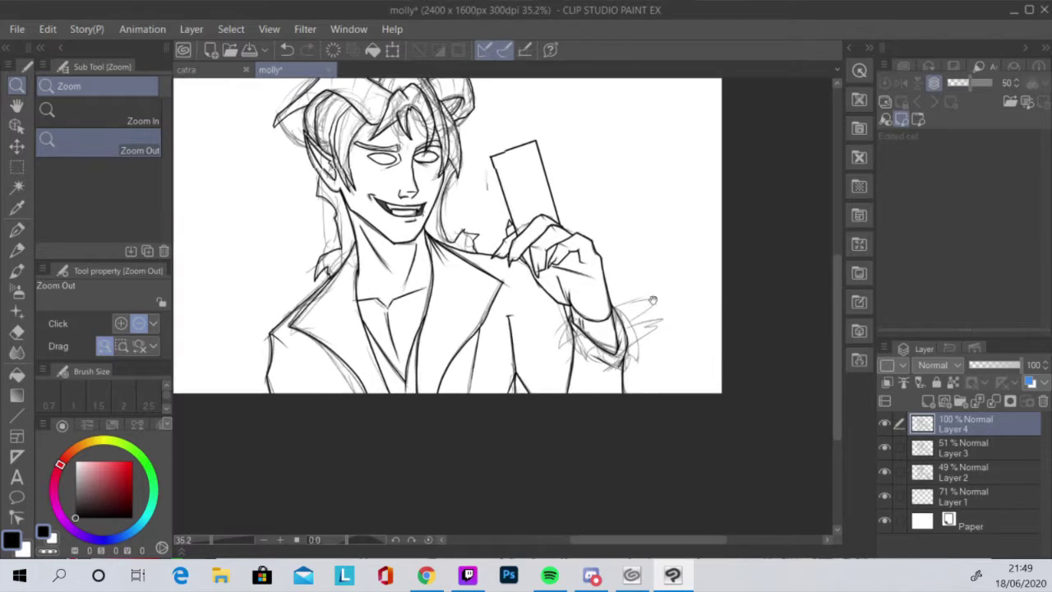
Step: Hide the sketch layers Layer 1, Layer 2 and Layer 3, leaving only the Layer 4 line art on the paper
left_click(884, 495)
left_click(884, 471)
left_click(885, 447)
scroll(411, 171, "up", 4)
key("p")
left_click_drag(742, 472, 707, 316)
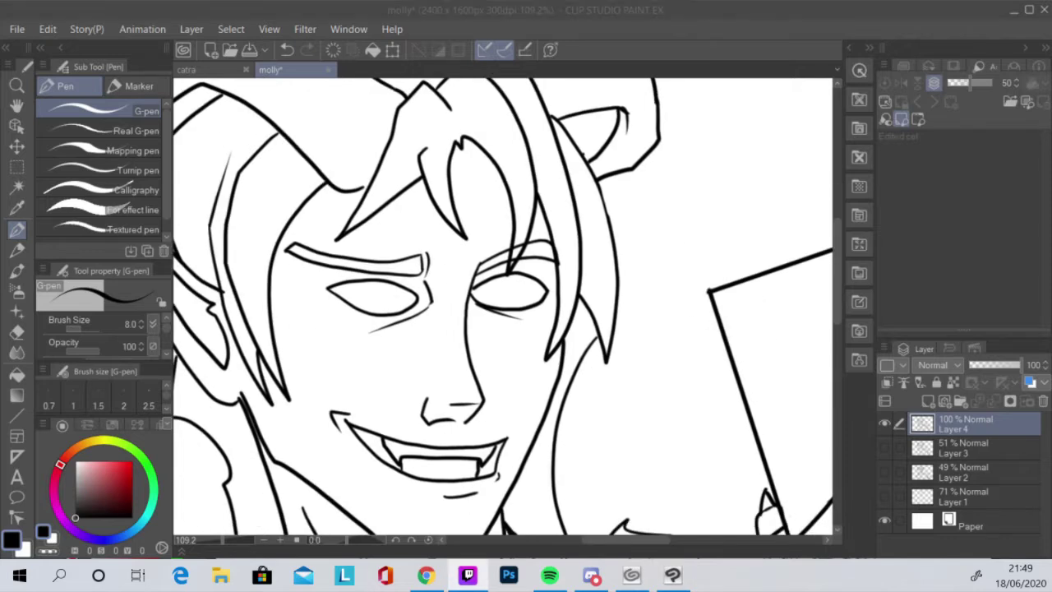
key("/")
scroll(645, 296, "down", 5)
scroll(645, 296, "up", 3)
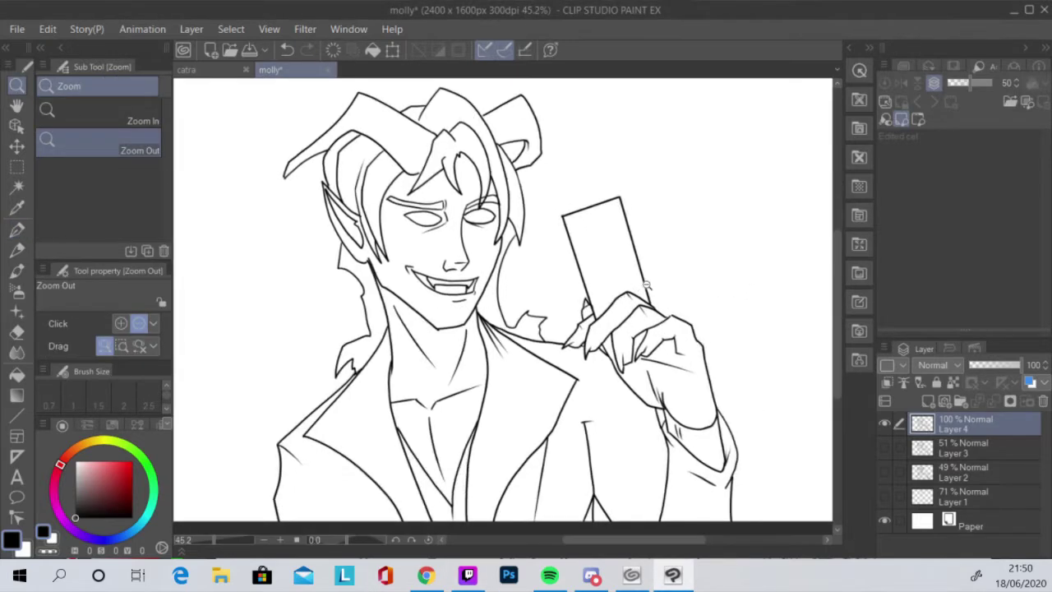
Step: Outline the shadow area beneath the jaw with the Lasso, fill it with black on Layer 4 and touch up its edge
scroll(452, 308, "up", 6)
key("m")
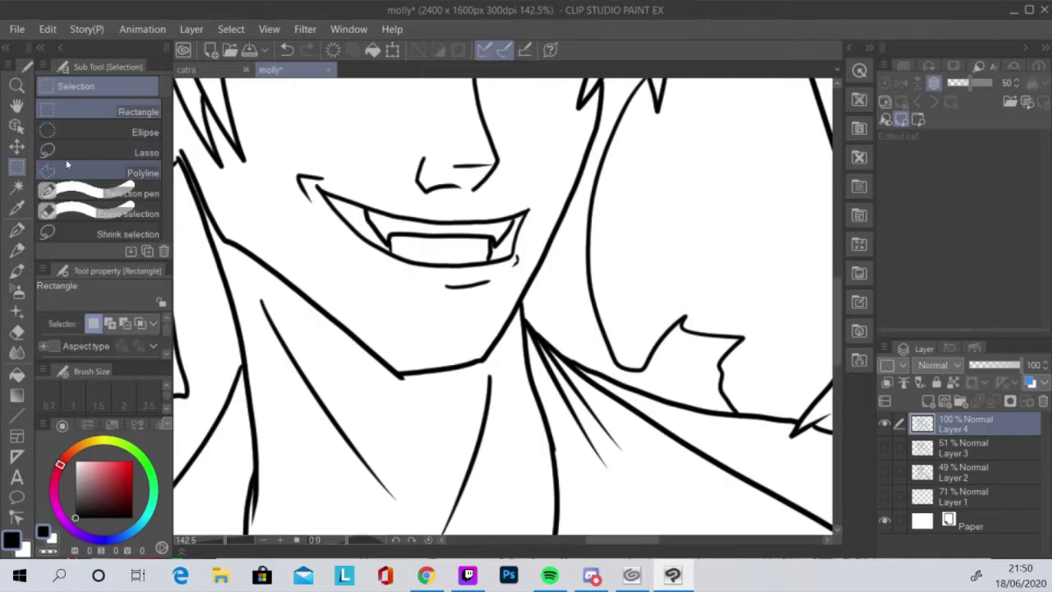
left_click(125, 148)
left_click_drag(465, 363, 311, 295)
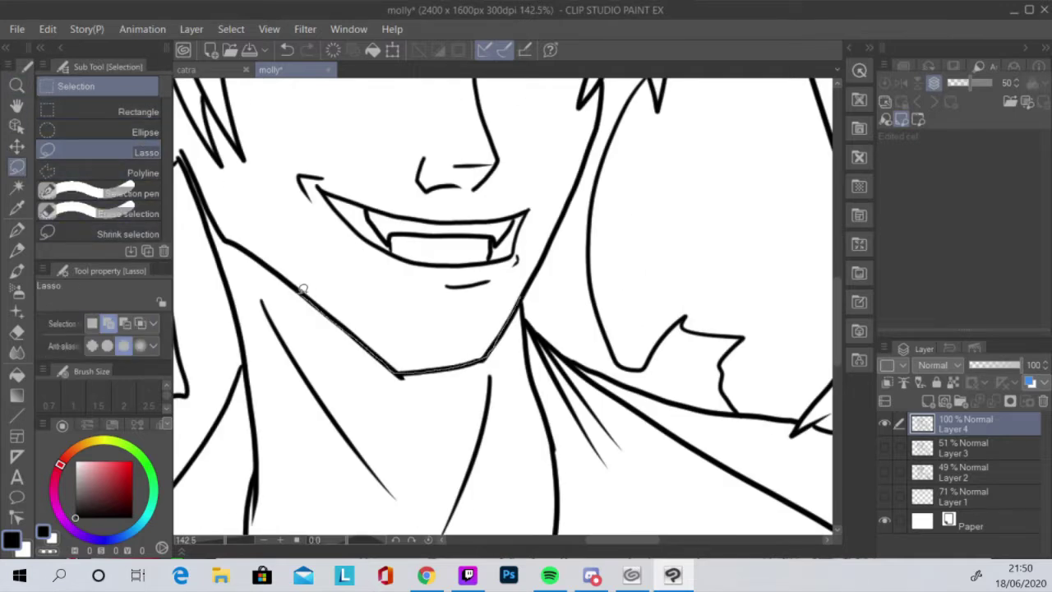
mouse_move(219, 224)
left_mouse_down()
mouse_move(235, 287)
mouse_move(309, 354)
mouse_move(470, 398)
left_mouse_up()
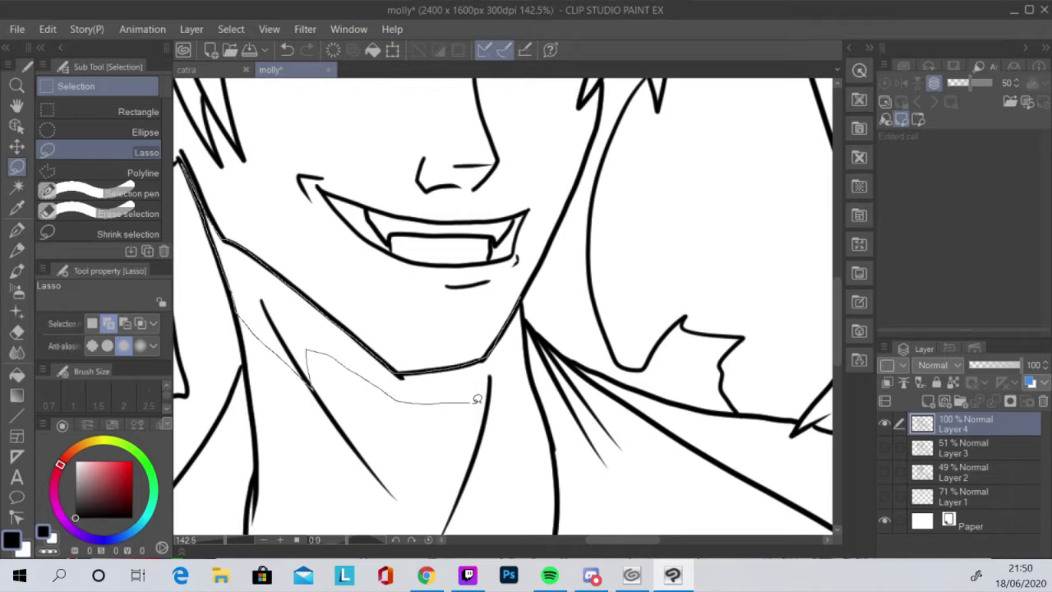
left_click_drag(526, 346, 522, 306)
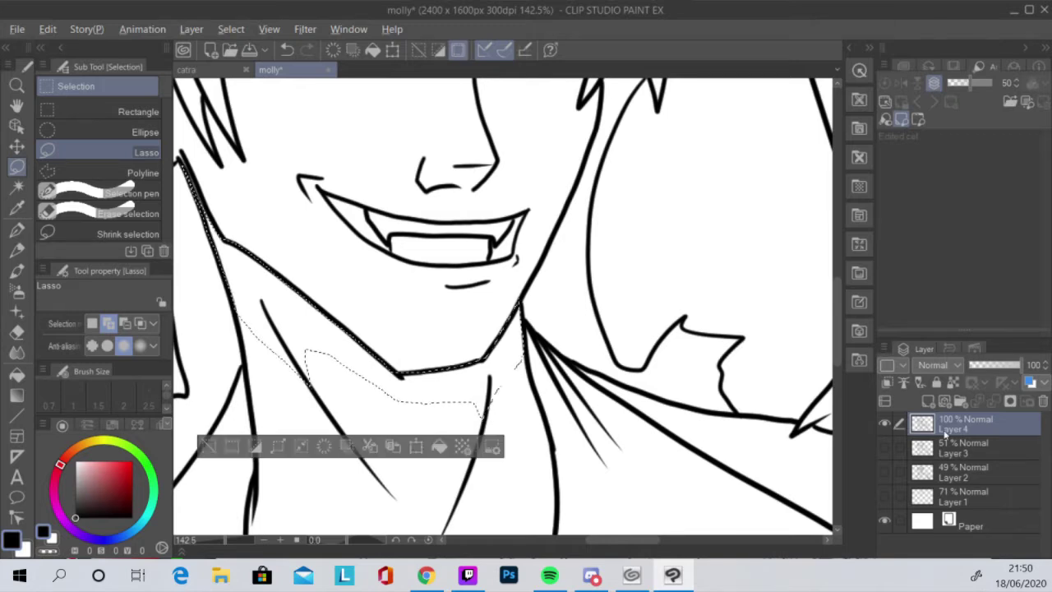
key("alt+BackSpace")
left_click(59, 103)
key("ctrl+d")
key("p")
left_click_drag(184, 151, 245, 184)
left_click(671, 376, "ctrl+alt")
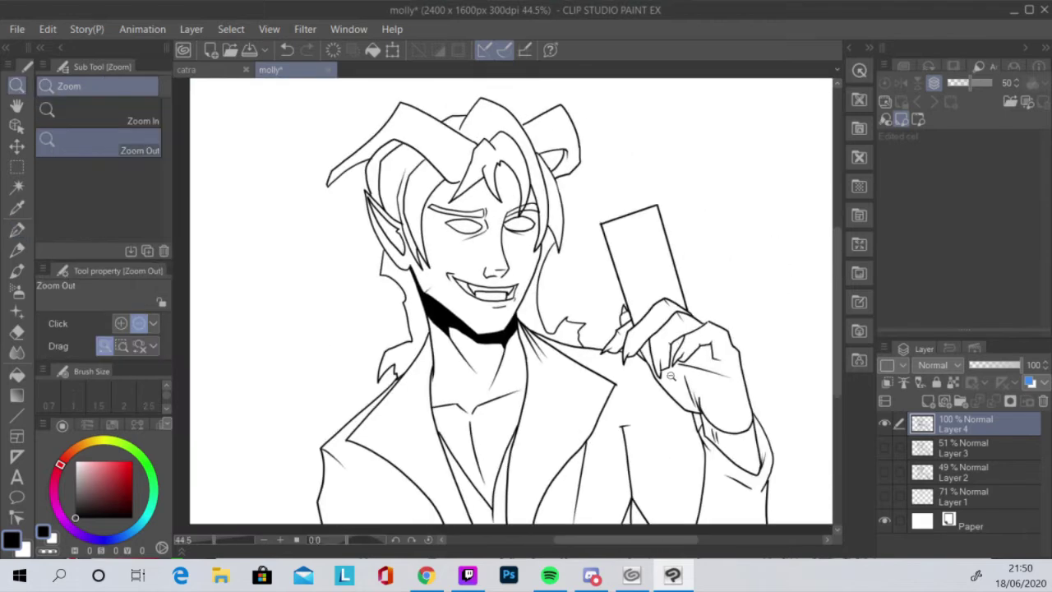
Step: Erase the short vertical lines at both ends of the teeth and redraw them farther out beneath the fangs
scroll(514, 327, "up", 8)
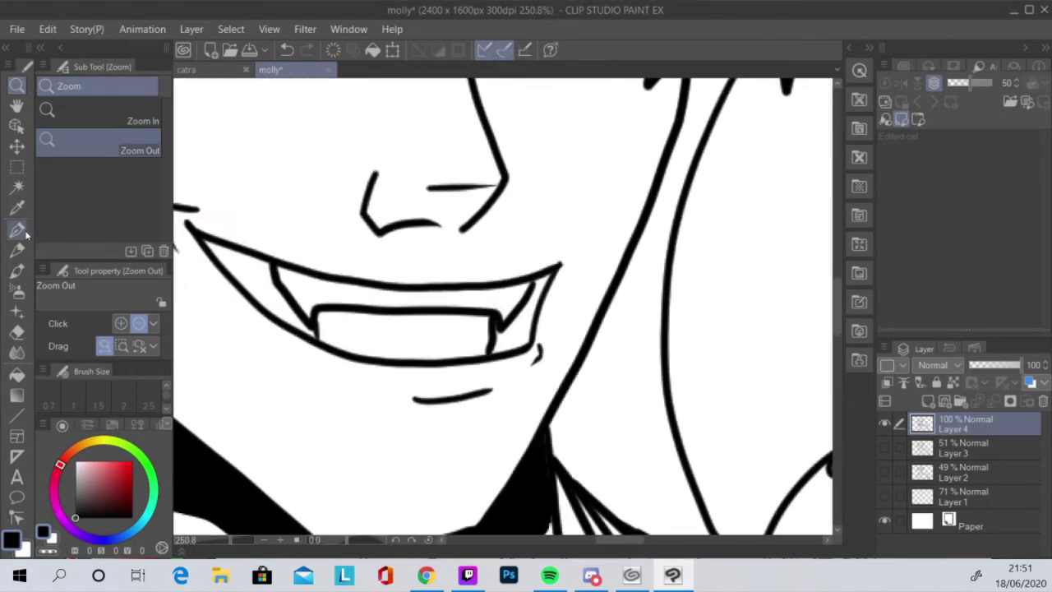
left_click(16, 331)
left_click_drag(493, 318, 490, 335)
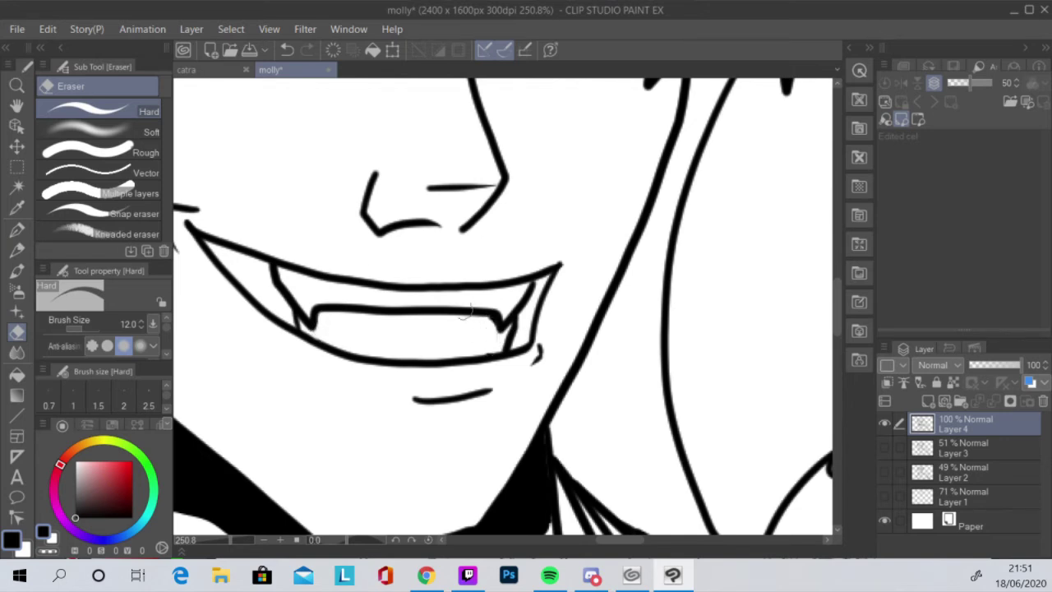
Step: Select the gaps at both corners of the mouth with the Lasso and fill them with black
key("m")
left_click_drag(538, 317, 536, 312)
mouse_move(271, 261)
left_mouse_down()
mouse_move(197, 234)
mouse_move(271, 309)
left_mouse_up()
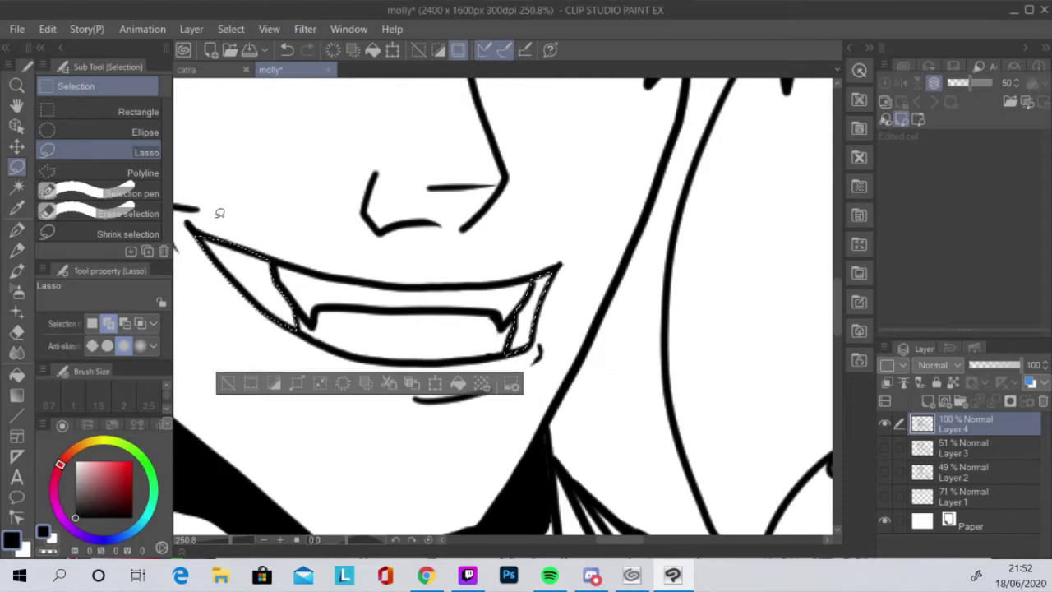
key("alt+BackSpace")
key("ctrl+d")
left_click(16, 249)
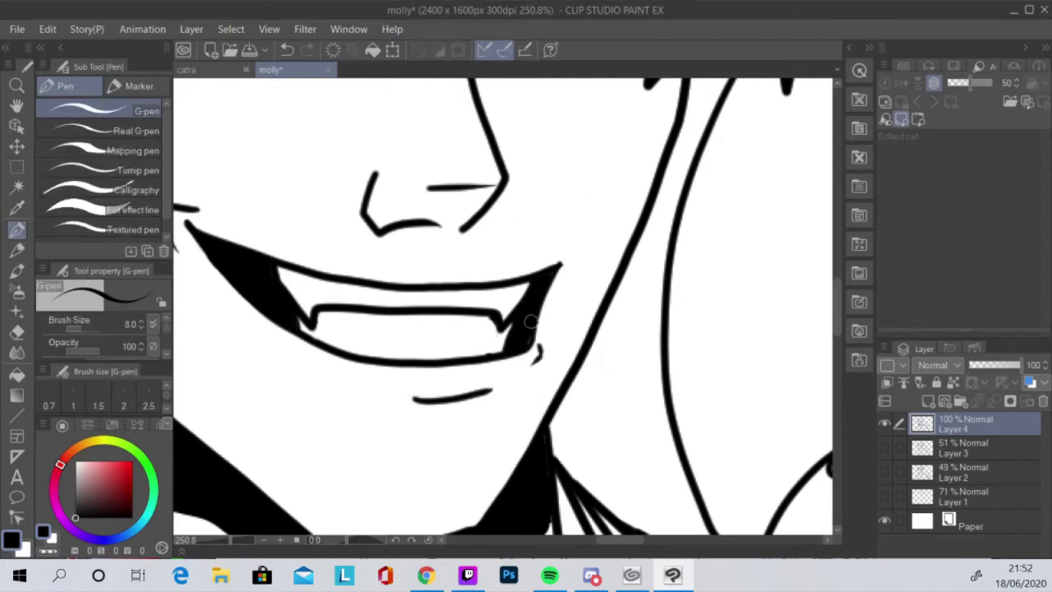
Step: Ink thin curved ridge lines across both horns with the G-pen
left_click(658, 332)
left_click(658, 332)
scroll(573, 148, "up", 5)
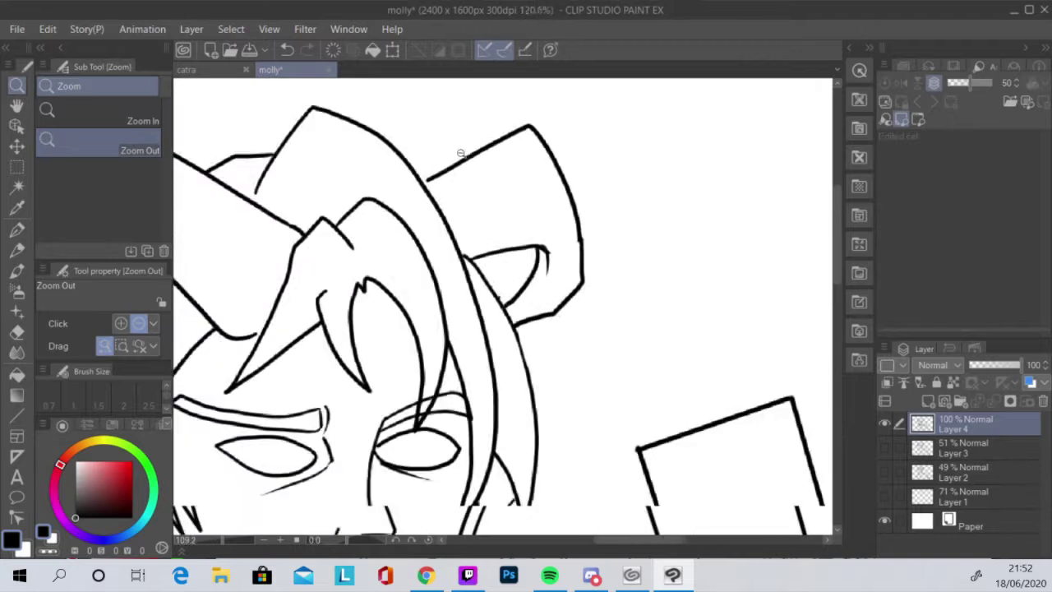
key("p")
left_click_drag(411, 312, 569, 332)
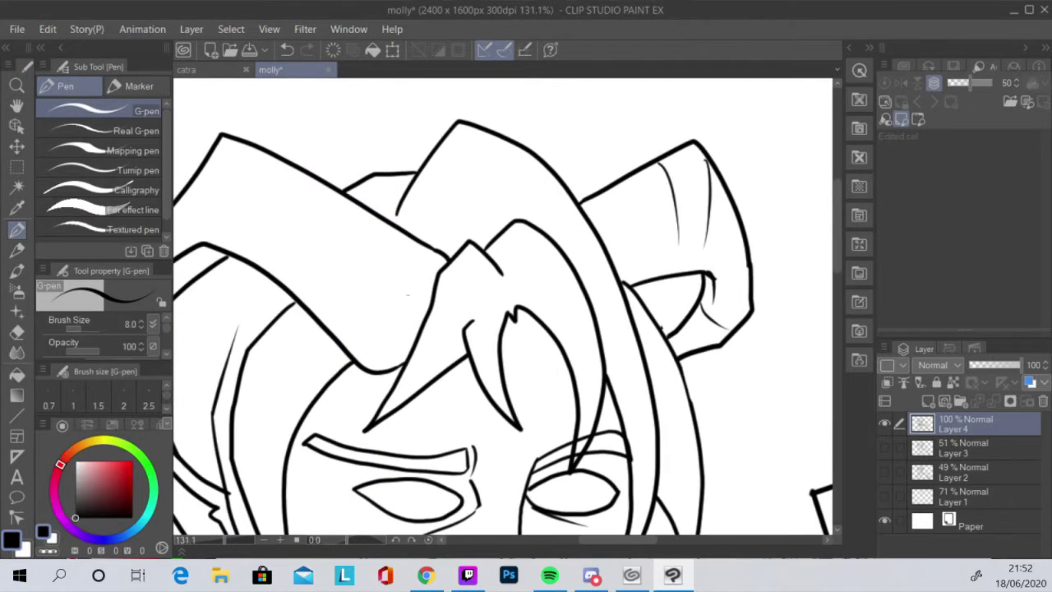
left_click_drag(265, 154, 390, 241)
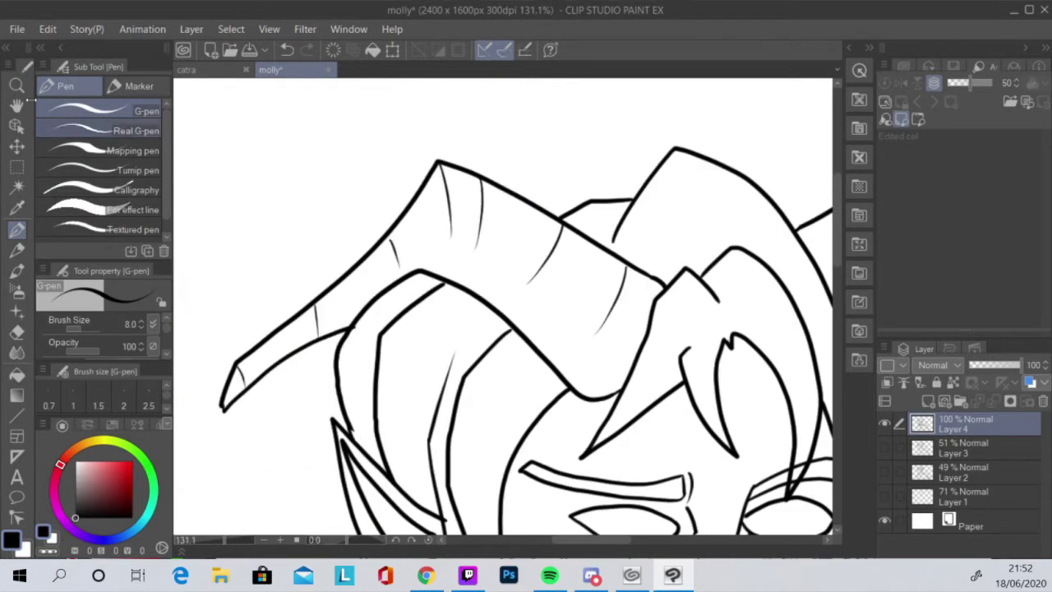
left_click(17, 85)
scroll(693, 371, "down", 5)
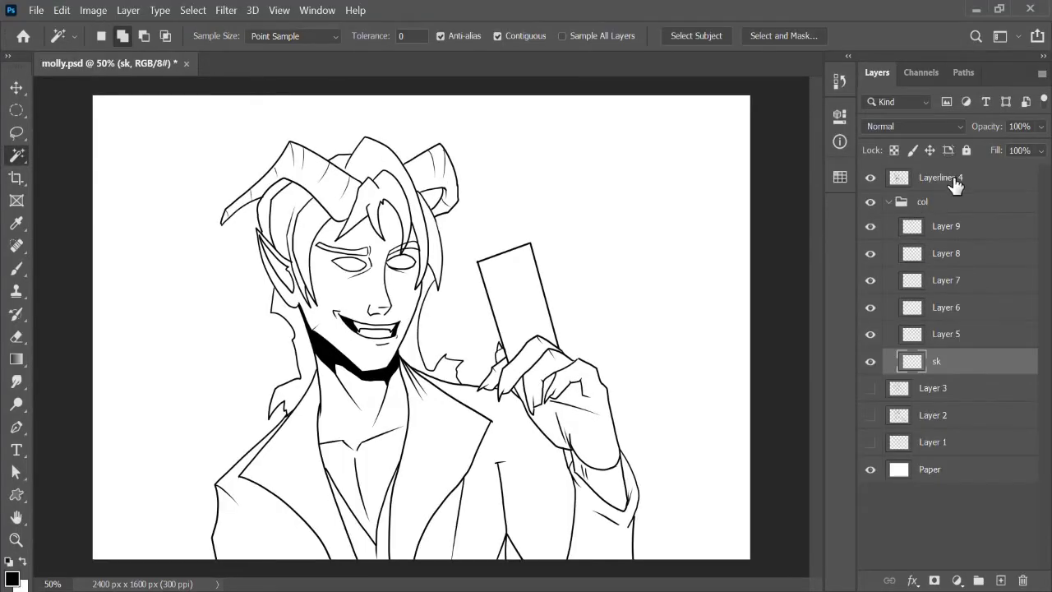
Step: Switch to Photoshop and select the character's skin areas from the Layerlines 4 line art with the Magic Wand
left_click(937, 177)
left_click(401, 235)
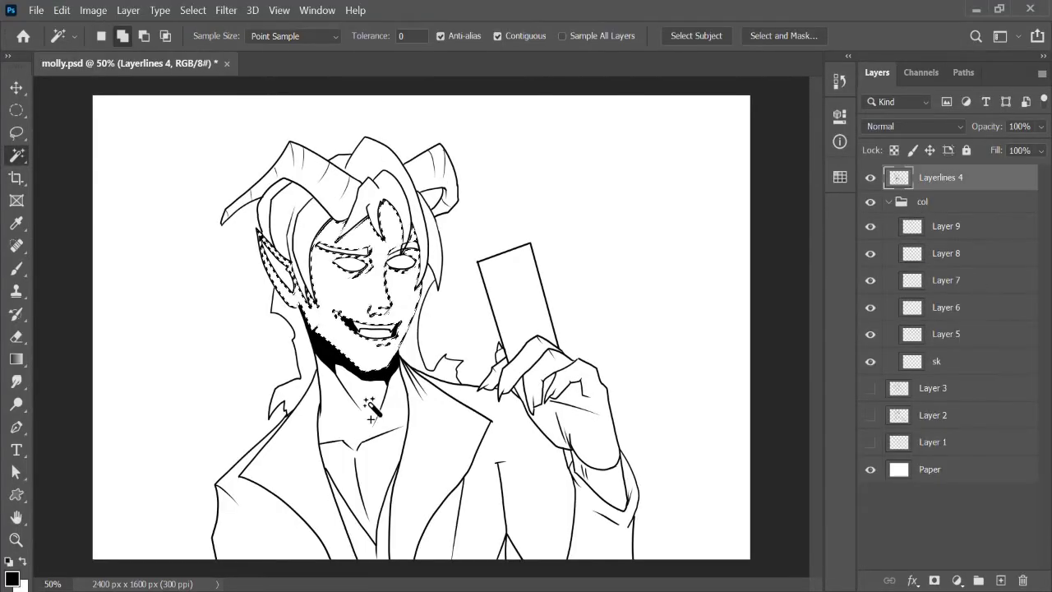
left_click(370, 408, "shift")
left_click(899, 177, "ctrl")
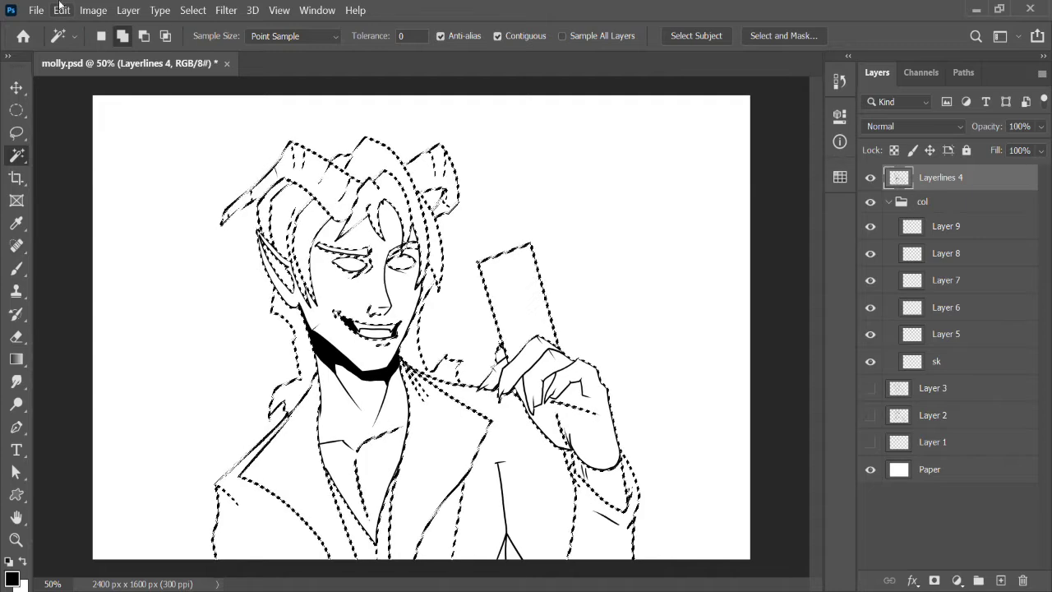
Step: Add the missed gaps and inner lines of the face, neck, fingers and palm to the skin selection with the Lasso
key("z")
left_click_drag(395, 345, 424, 343)
key("l")
scroll(435, 301, "up", 3)
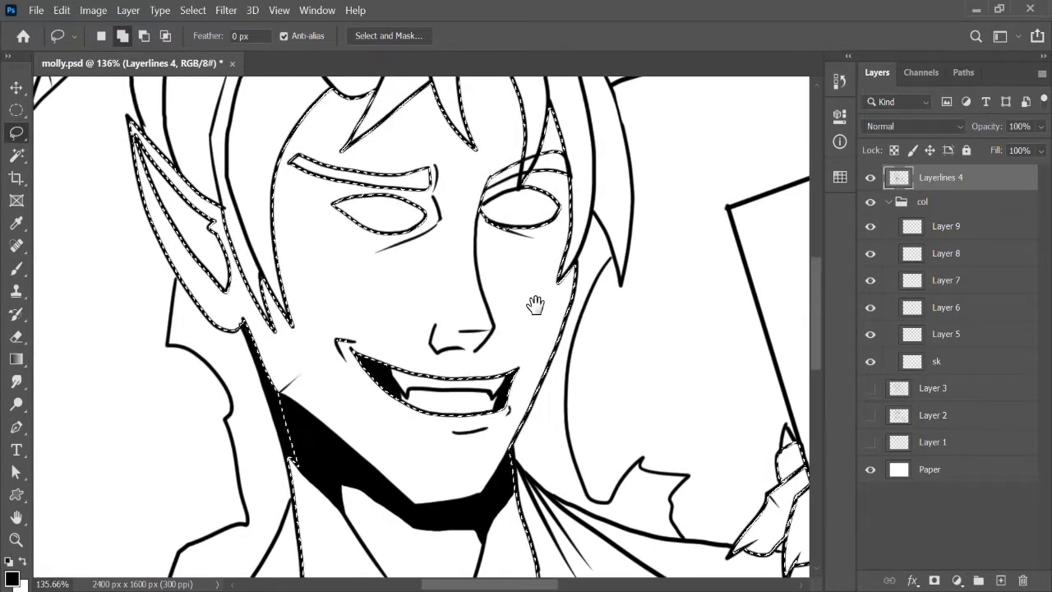
left_click_drag(644, 328, 627, 181)
scroll(469, 394, "down", 8)
scroll(493, 271, "up", 4)
scroll(460, 246, "right", 8)
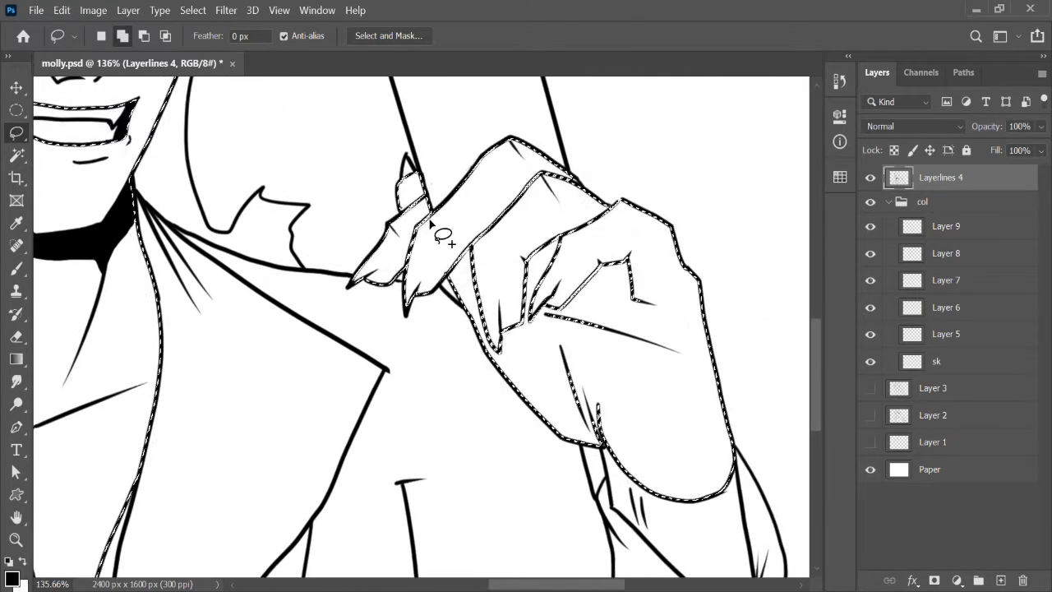
mouse_move(664, 429)
left_mouse_down()
mouse_move(571, 251)
mouse_move(635, 271)
left_mouse_up()
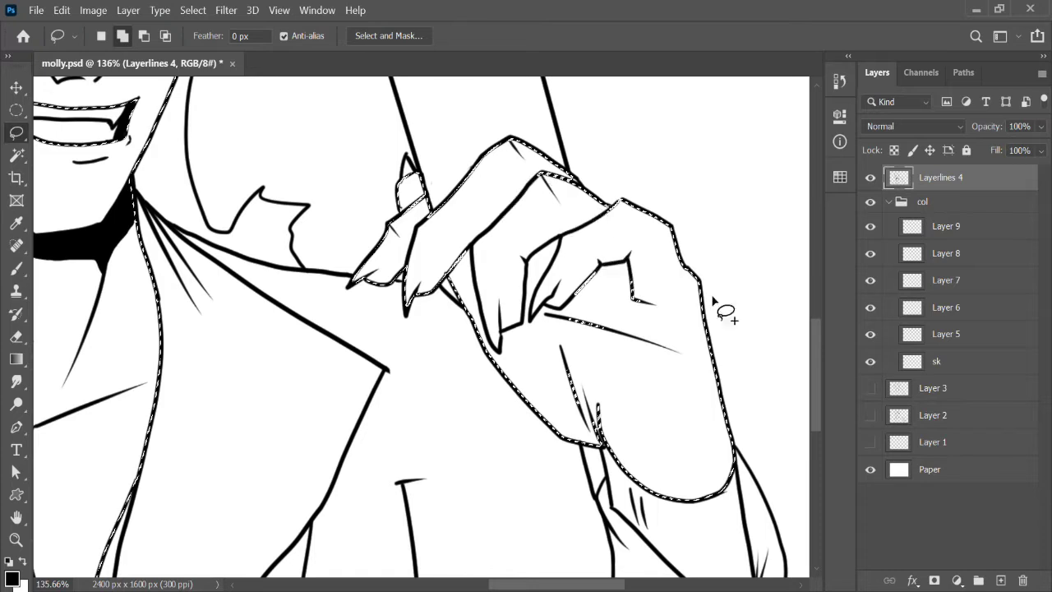
Step: Add the exposed wrist inside the sleeve cuff to the skin selection and tidy the selection around the fingers
scroll(616, 263, "down", 5)
scroll(616, 263, "right", 4)
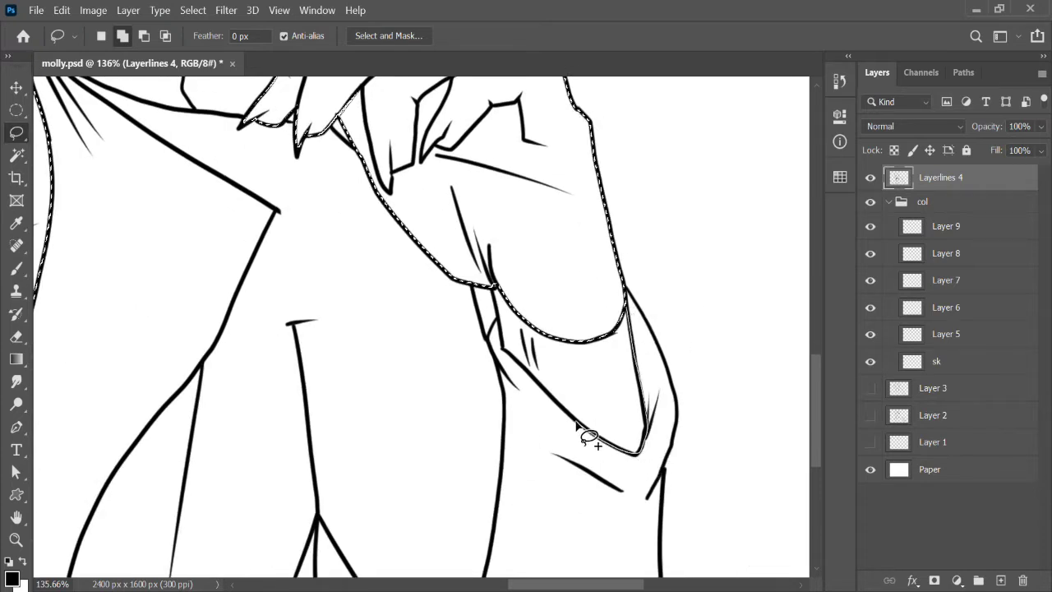
scroll(515, 360, "up", 5)
scroll(576, 328, "left", 4)
mouse_move(415, 279)
left_mouse_down()
mouse_move(420, 234)
mouse_move(439, 177)
left_mouse_up()
scroll(599, 322, "right", 2)
scroll(534, 271, "up", 3)
scroll(430, 216, "left", 3)
Step: Fill the selected skin areas with a deep purple on the sk layer
key("z")
left_click_drag(430, 216, 443, 345)
key("i")
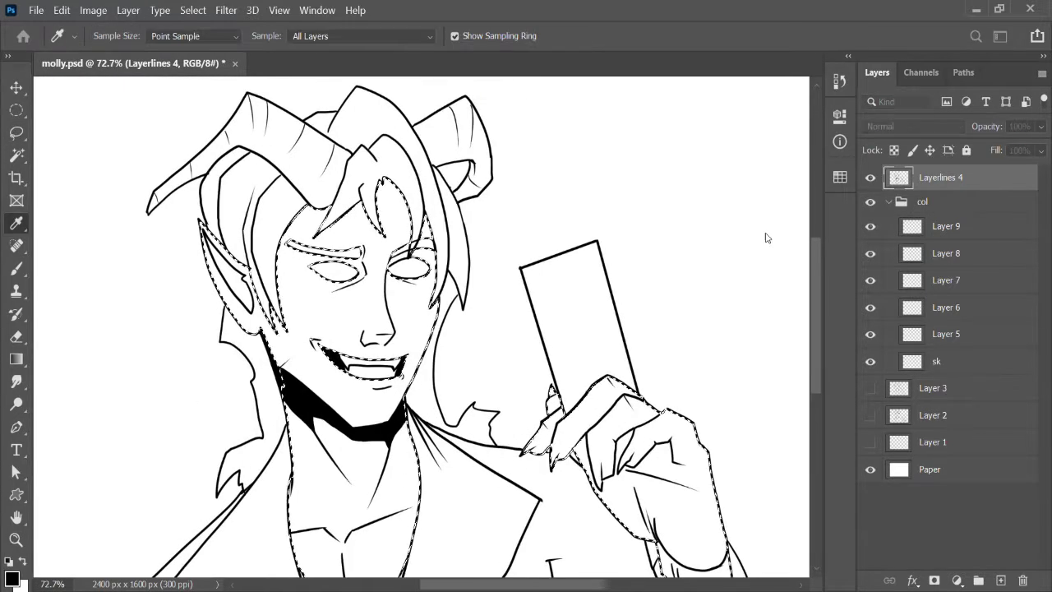
key("z")
left_click(945, 361)
key("alt+BackSpace")
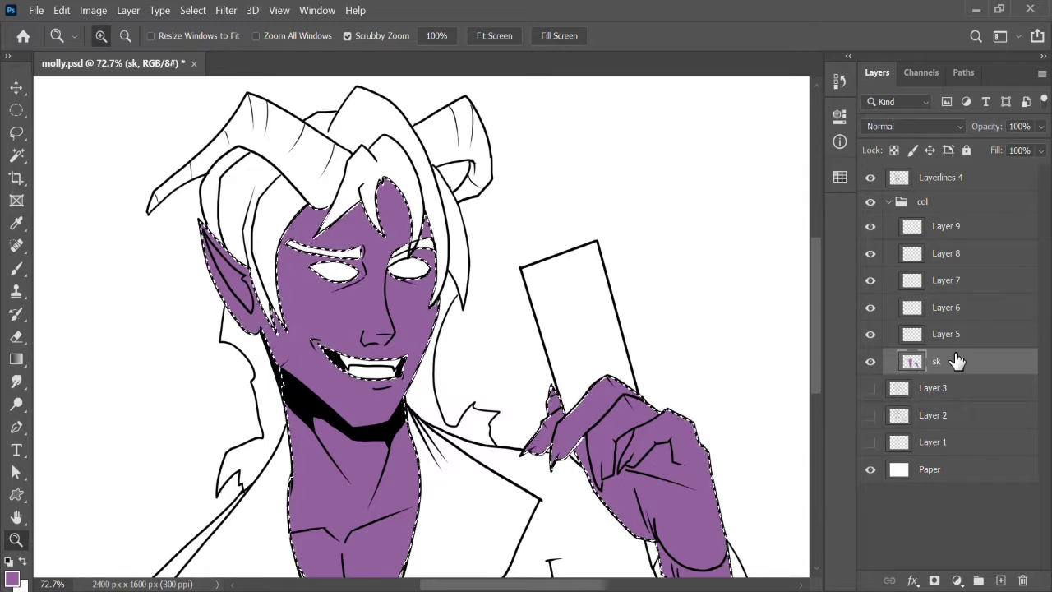
Step: Refill the selected skin areas on the sk layer with a lighter purple
key("i")
key("z")
key("alt+BackSpace")
Step: Subtract the lit part of the face from the selection, keeping a shadow strip along the hairline and jaw
scroll(526, 350, "down", 5)
scroll(386, 273, "up", 8)
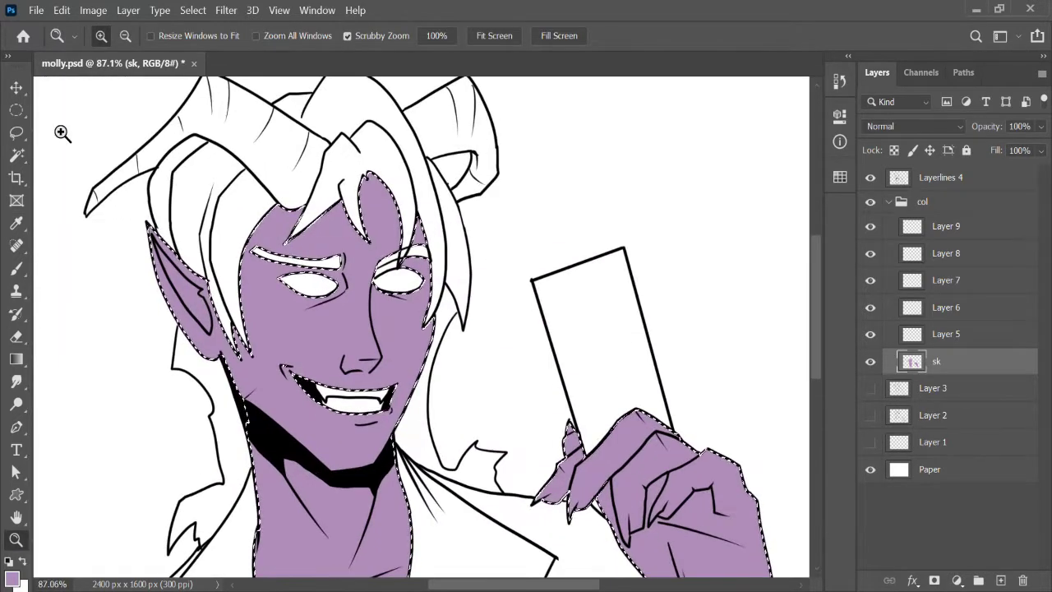
key("l")
key("alt")
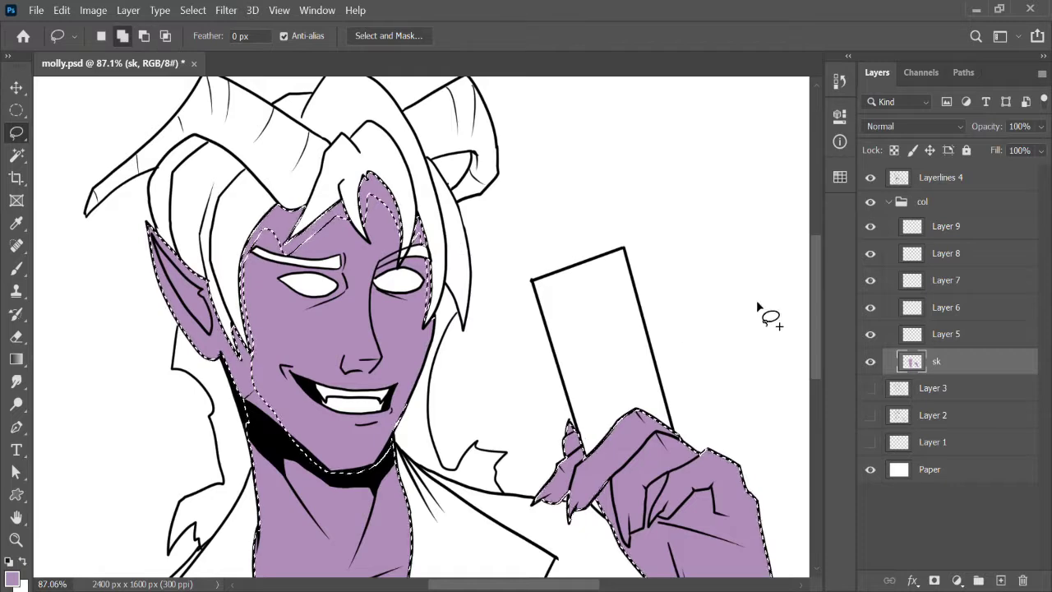
Step: Subtract narrow highlight shapes along both sides of the neck from the skin selection
scroll(763, 312, "down", 5)
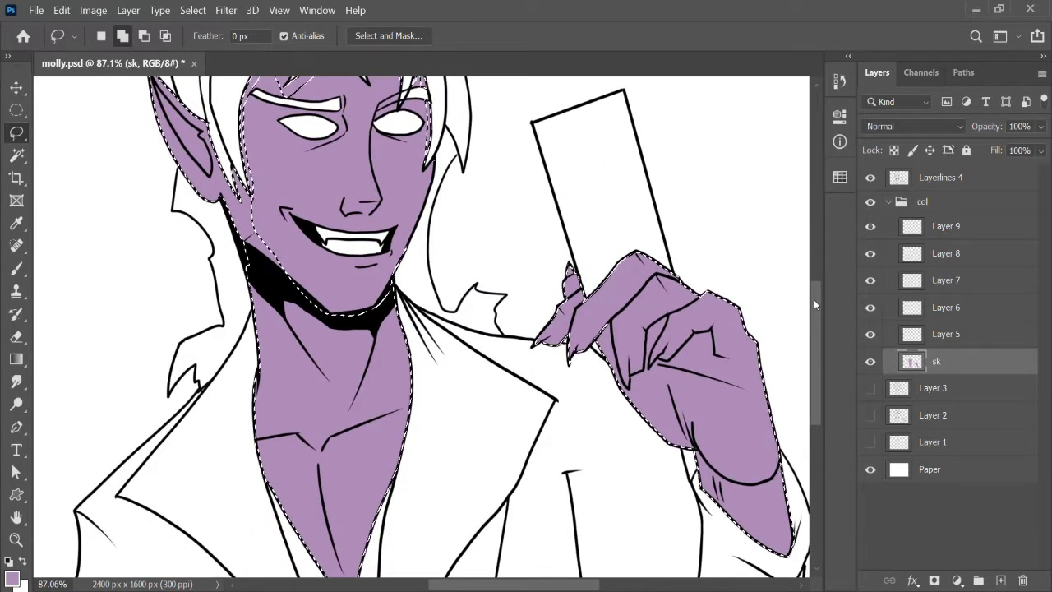
left_click_drag(383, 322, 362, 408)
left_click_drag(273, 315, 319, 384)
scroll(512, 294, "down", 3)
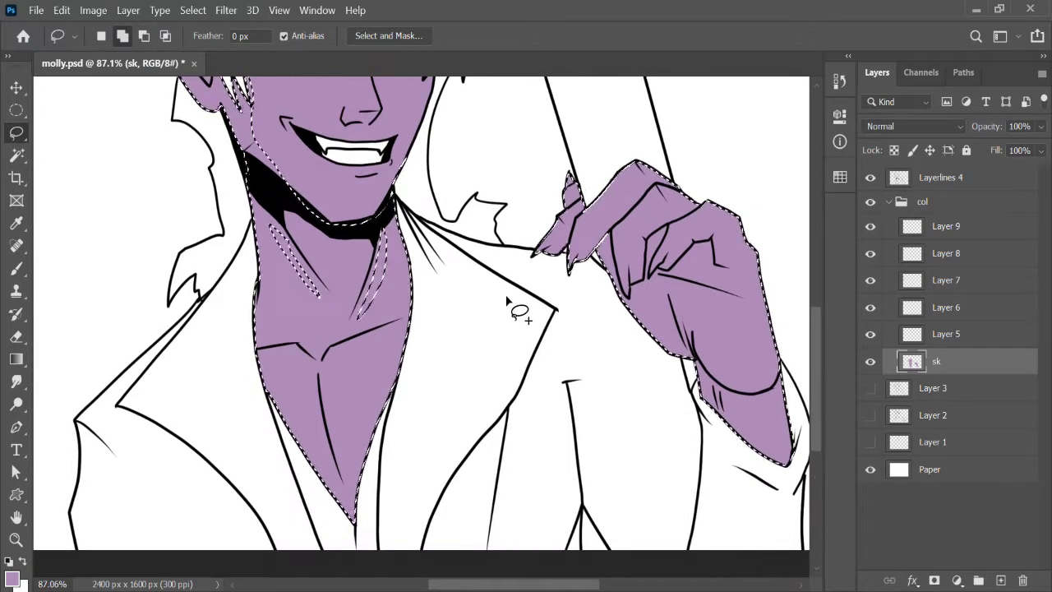
Step: Subtract the lit planes of the chest below the collarbones and the middle of the neck from the selection
key("alt")
left_click_drag(402, 337, 402, 333)
left_click_drag(265, 359, 287, 420)
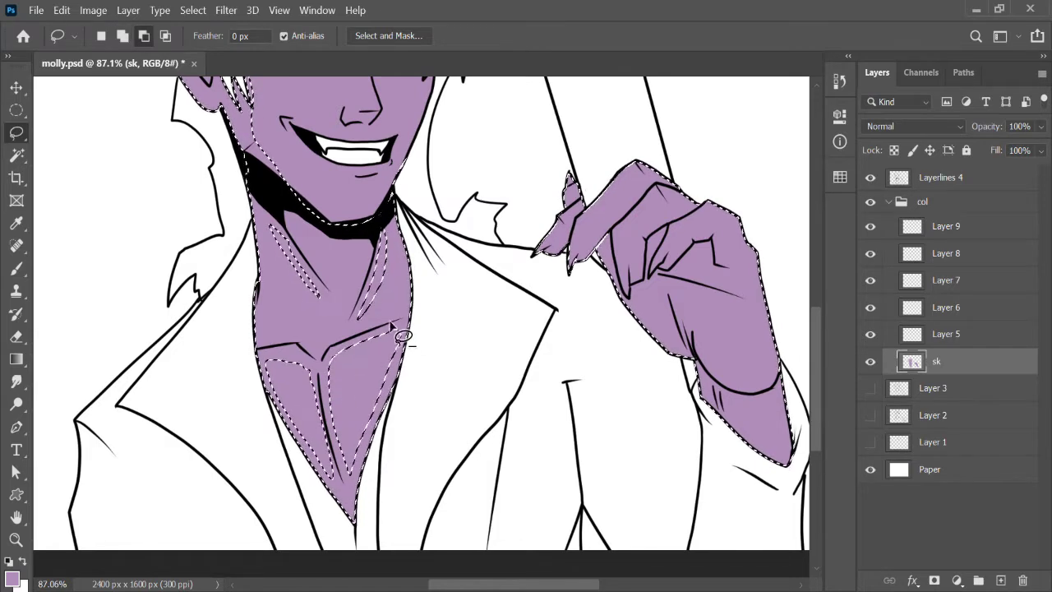
key("alt")
mouse_move(308, 245)
left_mouse_down()
mouse_move(320, 333)
mouse_move(357, 333)
left_mouse_up()
scroll(815, 333, "up", 3)
Step: Subtract the lit areas along the fingers and outer edge of the raised hand from the selection
key("alt")
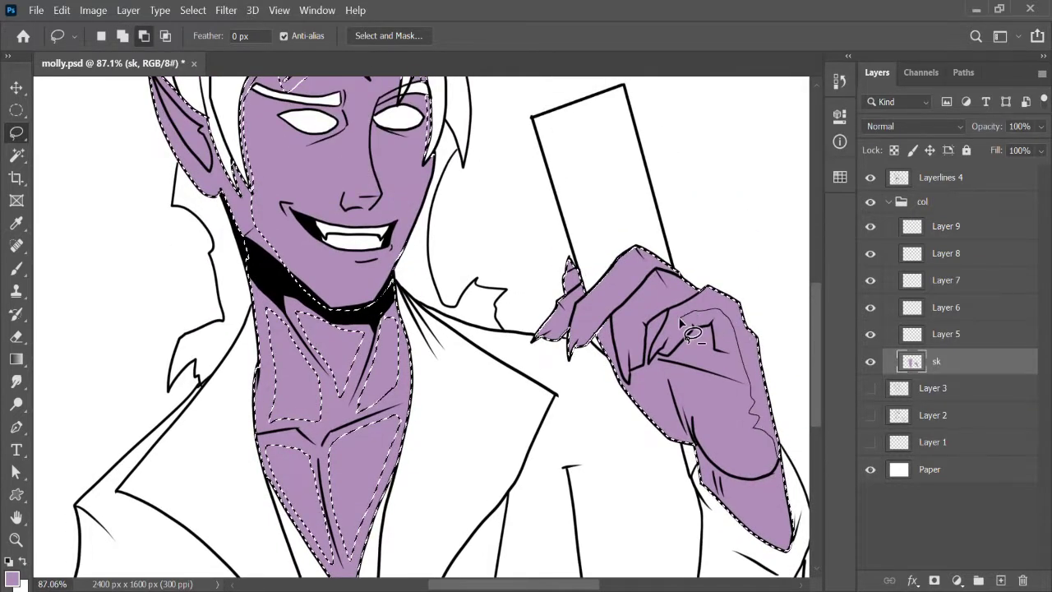
mouse_move(777, 379)
left_mouse_down()
mouse_move(664, 290)
mouse_move(631, 294)
left_mouse_up()
left_click_drag(609, 251, 605, 254)
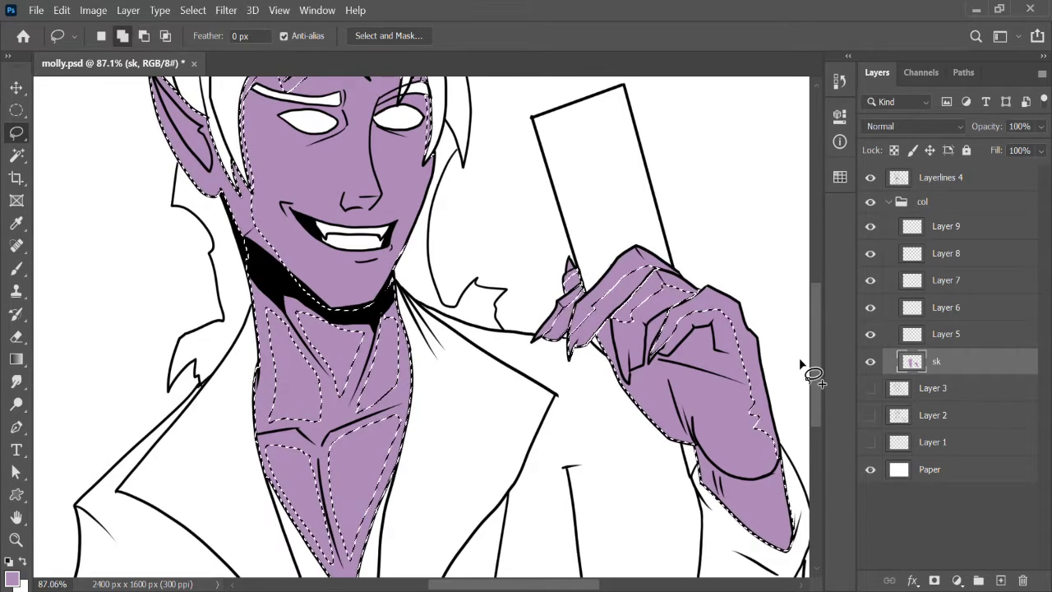
scroll(819, 314, "up", 3)
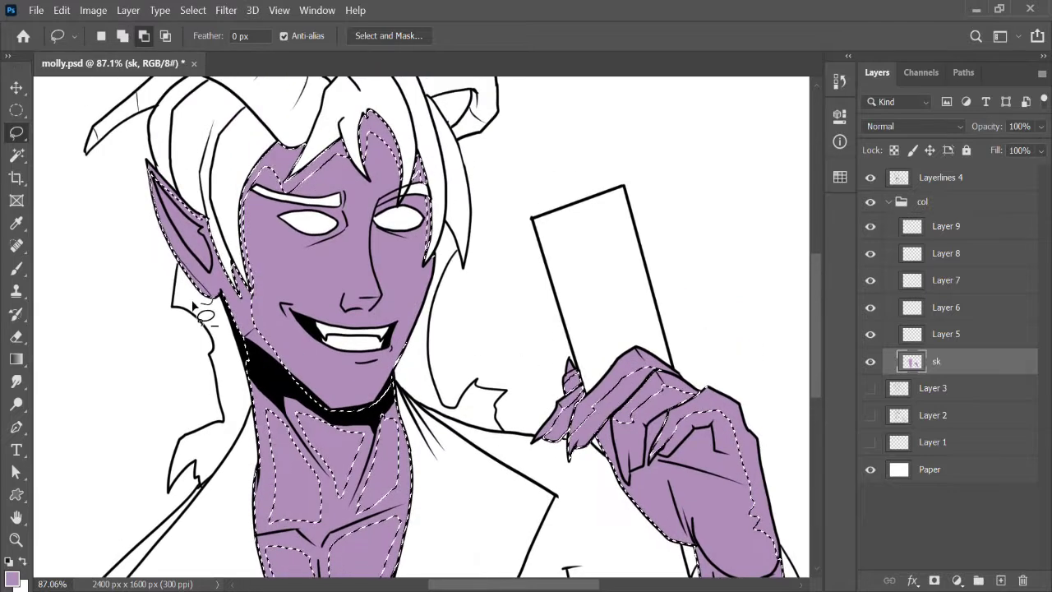
Step: Fill the remaining skin selection with a darker purple on Layer 5, clear the selection and rename the layer skshad
key("z")
key("ctrl+0")
key("i")
key("z")
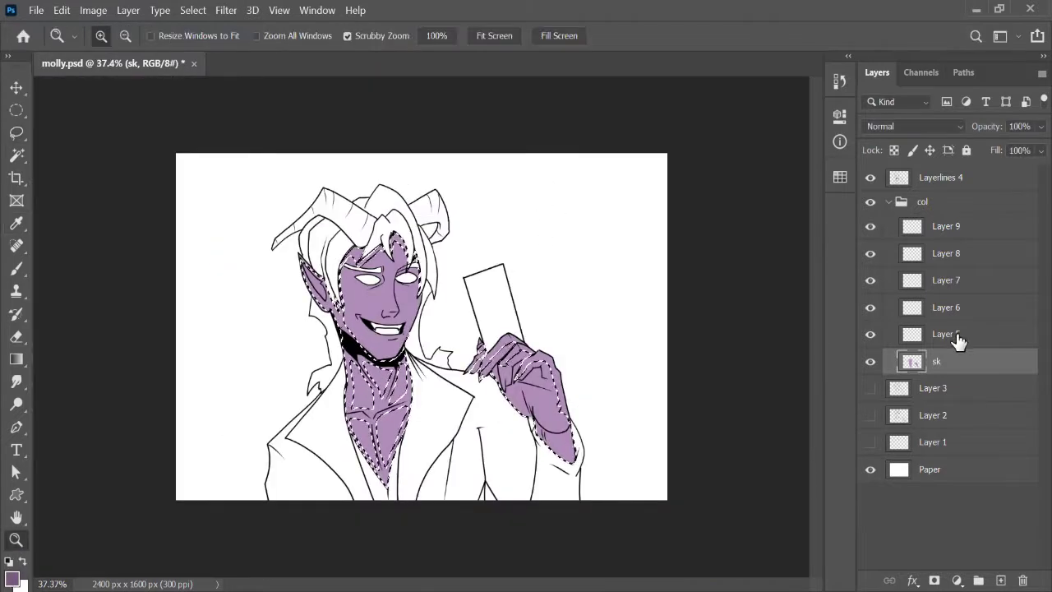
left_click(957, 335)
key("alt+BackSpace")
key("ctrl+d")
key("m")
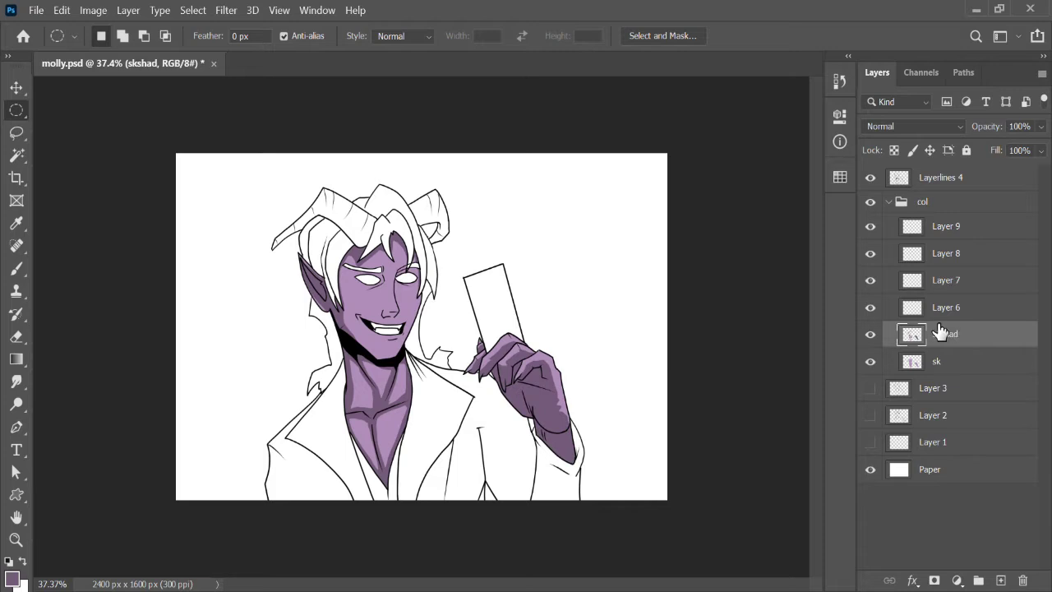
Step: Outline the underside of the nose with the lasso and fill it with the darker purple shadow colour
key("z")
mouse_move(402, 309)
left_mouse_down()
mouse_move(509, 309)
mouse_move(271, 331)
left_mouse_up()
key("l")
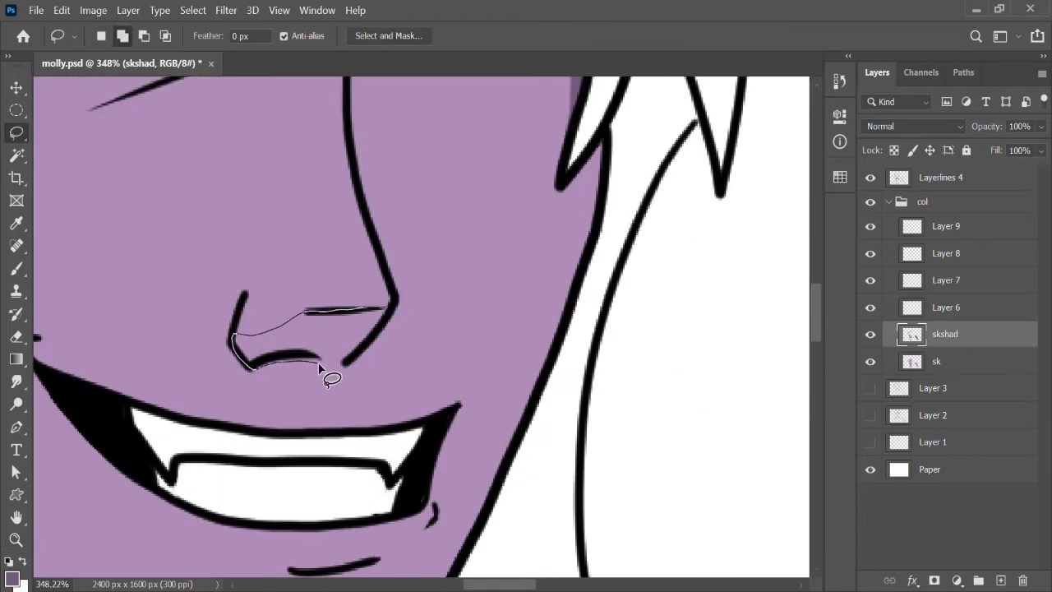
key("alt+BackSpace")
key("ctrl+d")
key("m")
Step: Paint a darker purple shadow beneath the lower lip line with the brush
scroll(556, 216, "down", 4)
key("z")
left_click_drag(344, 526, 435, 336)
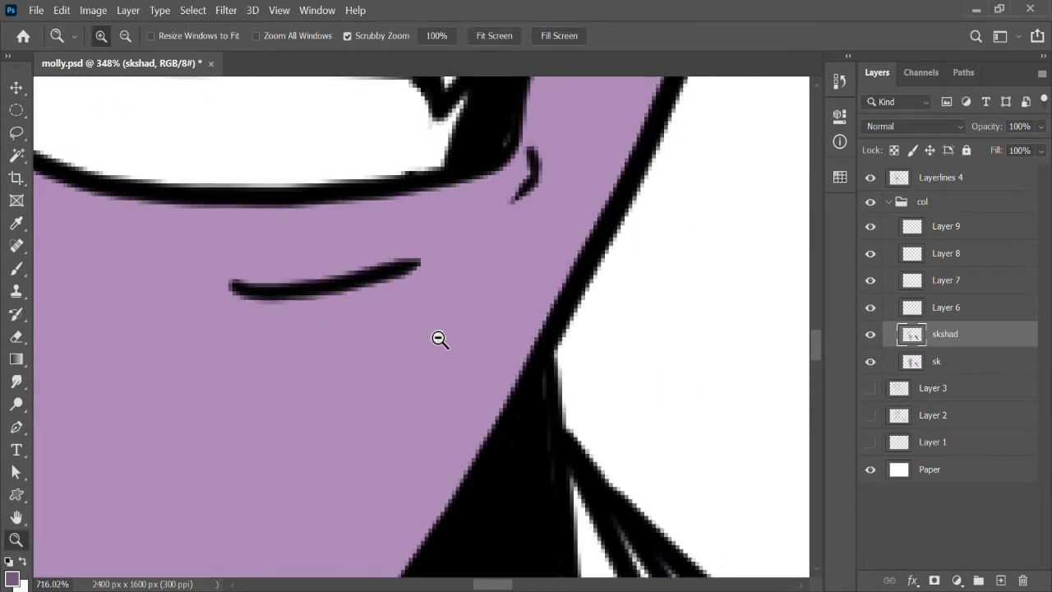
key("b")
left_click_drag(269, 311, 294, 332)
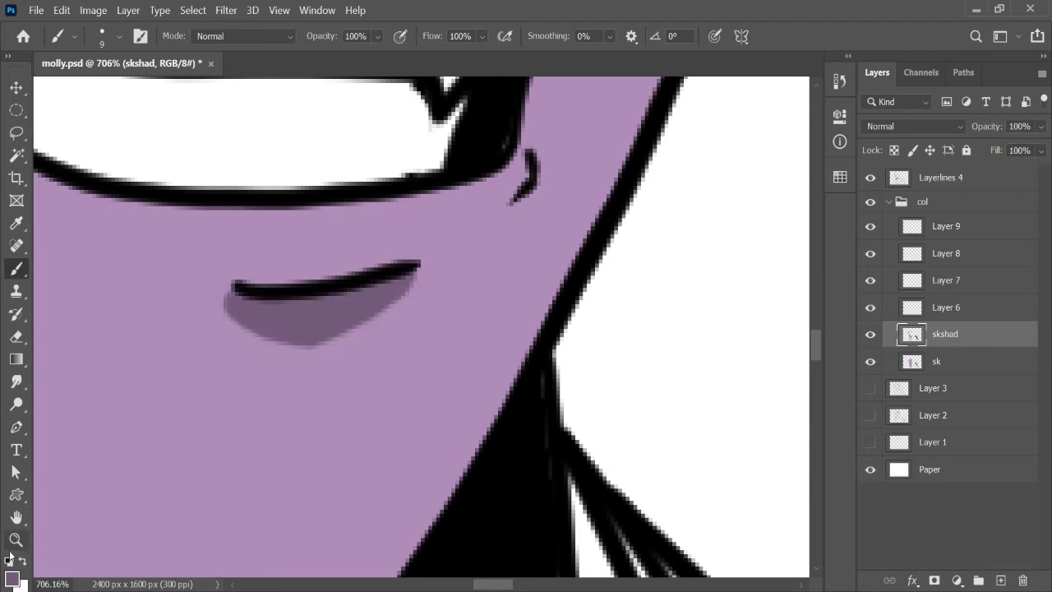
Step: Brush darker purple shadows around the eye beside the long side fringe, above the lid and beneath the lower lashes
key("z")
left_click_drag(522, 295, 395, 296)
left_click_drag(585, 224, 706, 226)
key("b")
left_click_drag(341, 333, 407, 357)
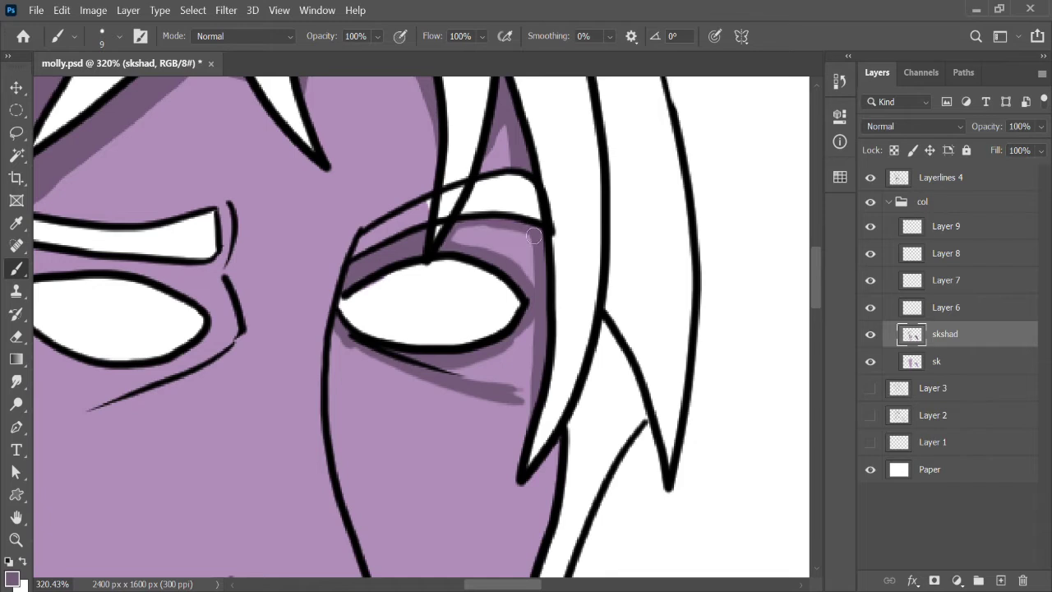
Step: Brush darker purple shadows around the other eye, beneath its eyebrow, along the brow crease and under the fringe
scroll(493, 386, "left", 4)
scroll(395, 329, "down", 2)
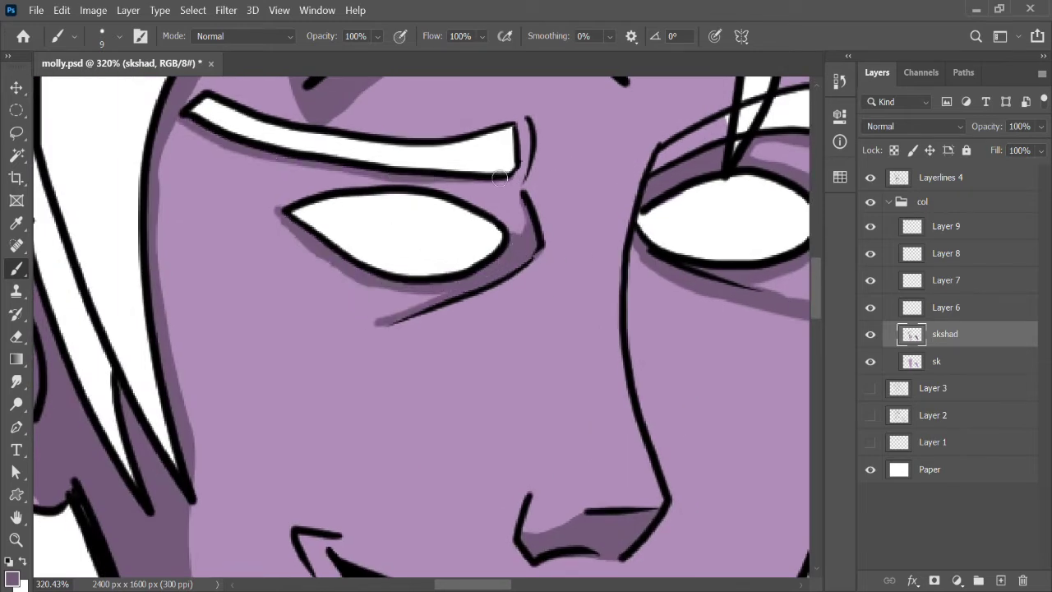
scroll(690, 355, "up", 5)
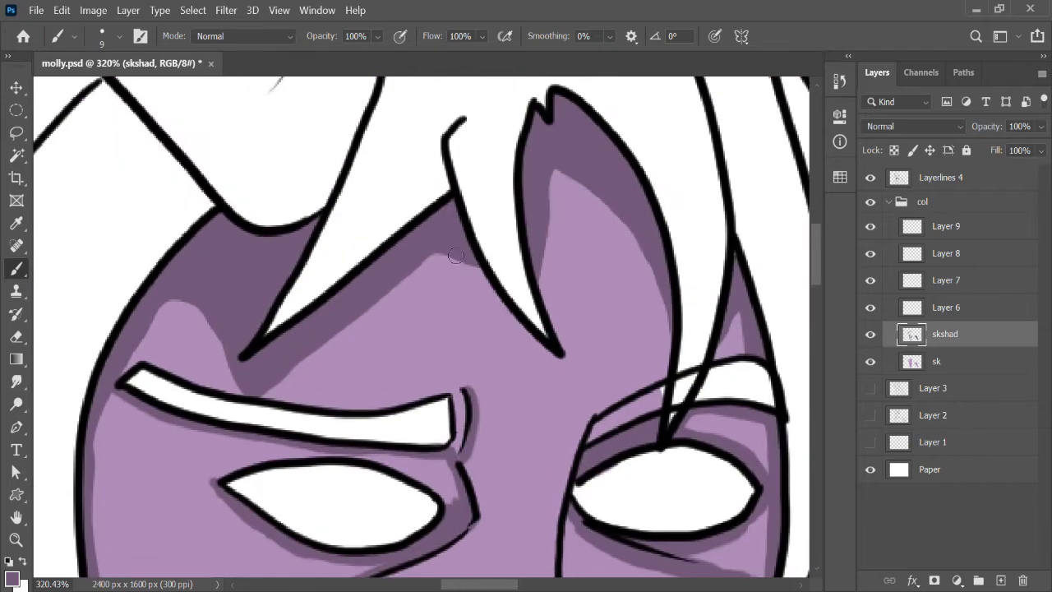
scroll(436, 403, "down", 6)
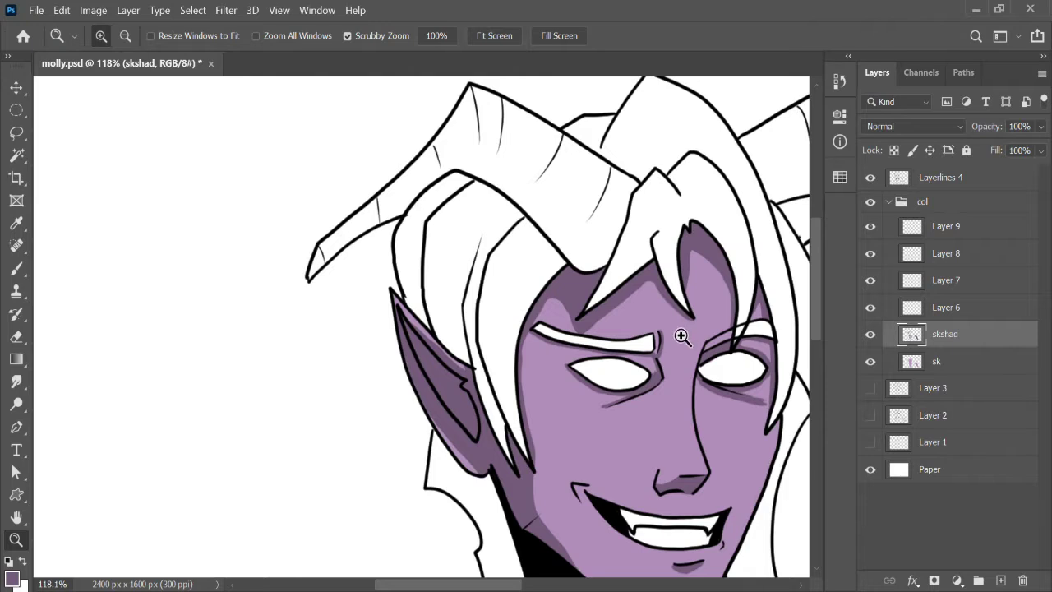
Step: Rename Layer 6 as coat and select the coat areas of the line art, including the lapel edge and lower seam lines
scroll(681, 336, "down", 4)
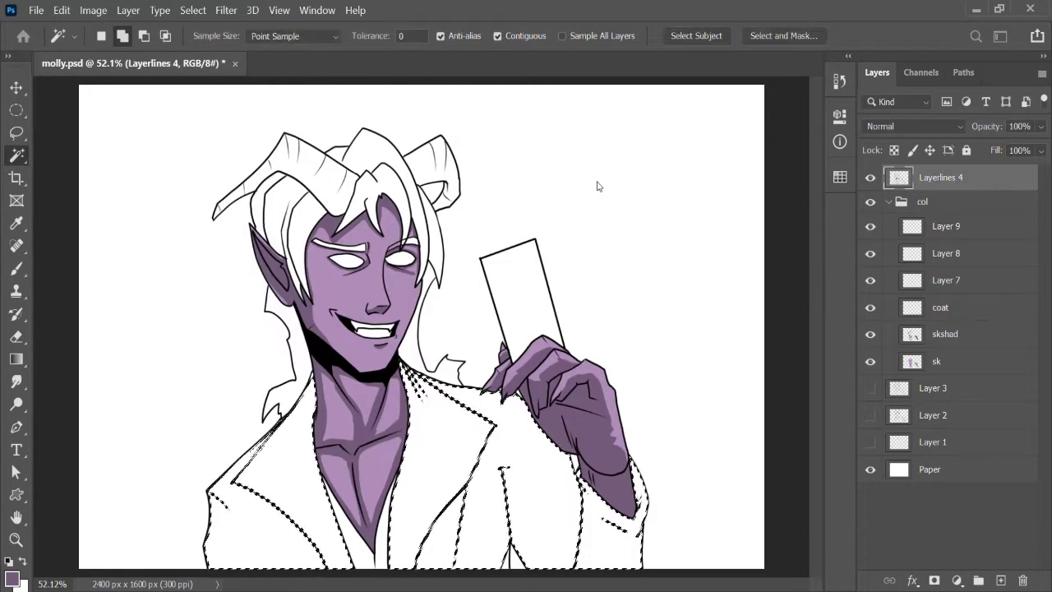
scroll(498, 348, "up", 5)
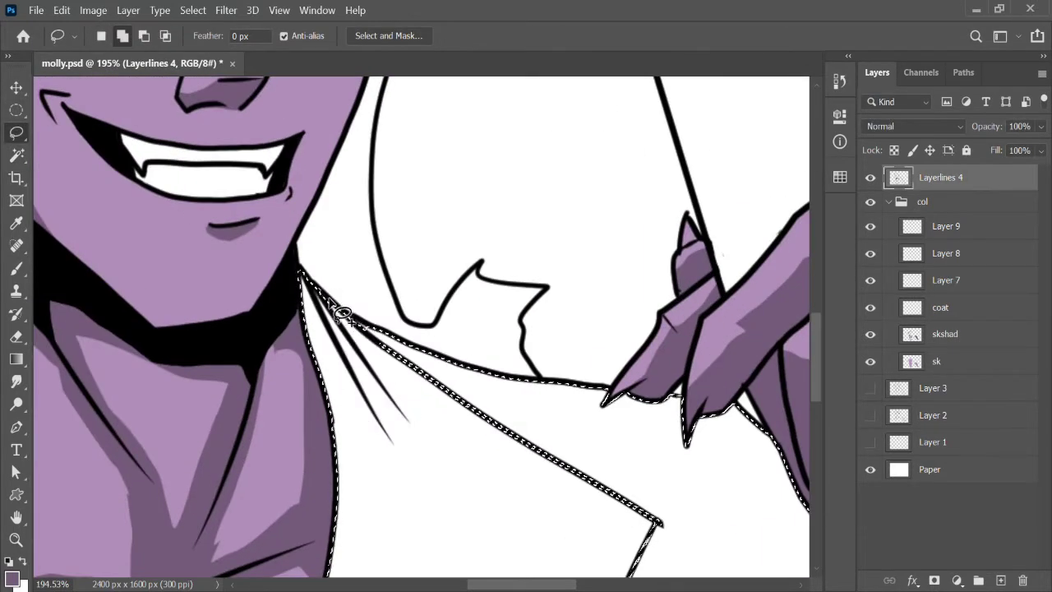
left_click_drag(739, 567, 644, 264)
scroll(644, 264, "down", 5)
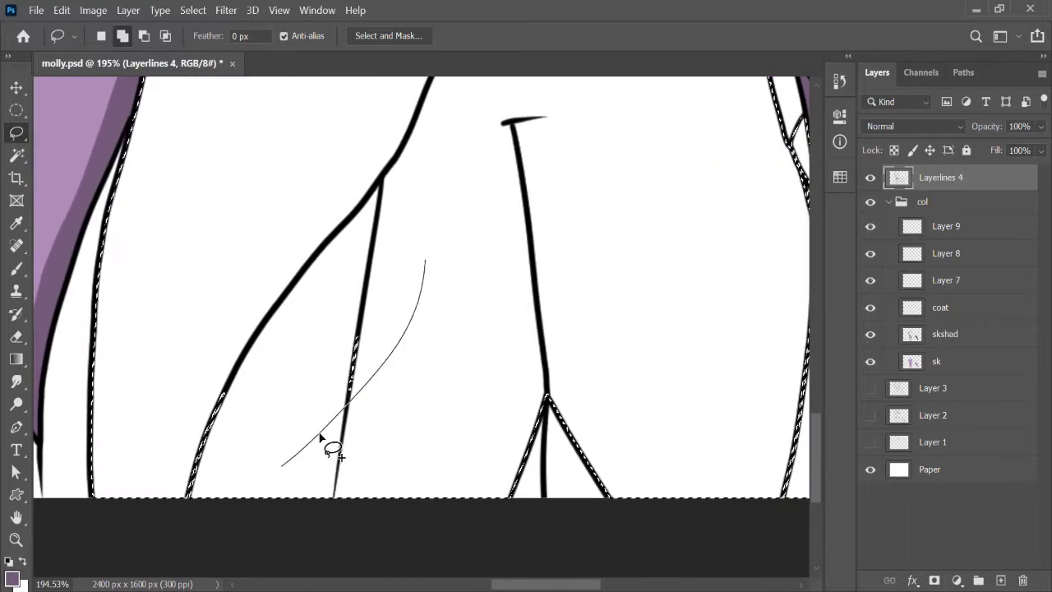
Step: Add the missed slivers along the opposite shoulder and lapel lines to the coat selection
scroll(638, 409, "left", 3)
scroll(188, 305, "up", 5)
scroll(364, 216, "left", 3)
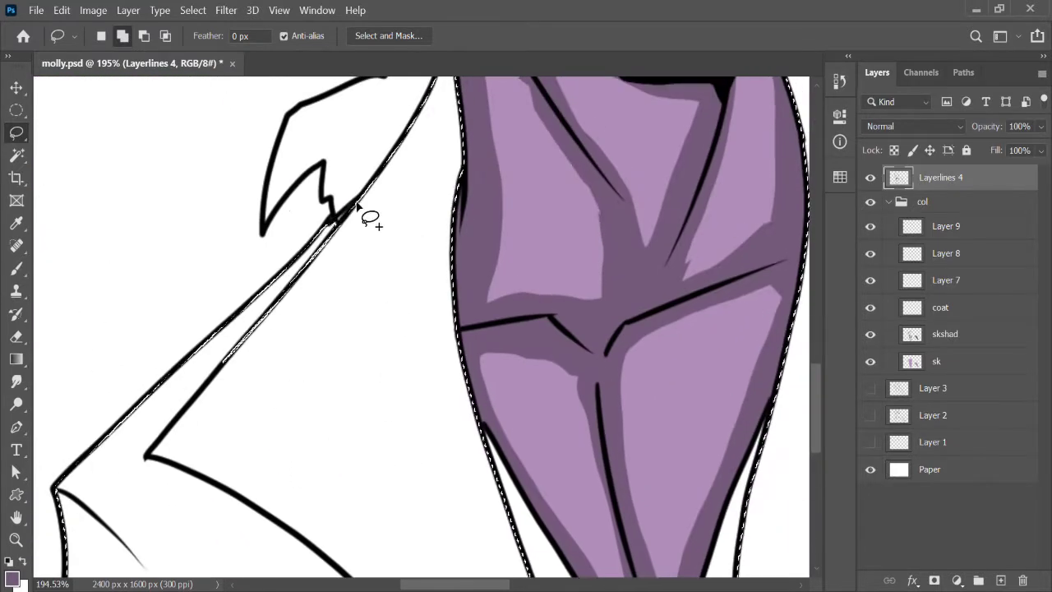
scroll(355, 371, "up", 5)
scroll(355, 371, "right", 3)
key("ctrl+0")
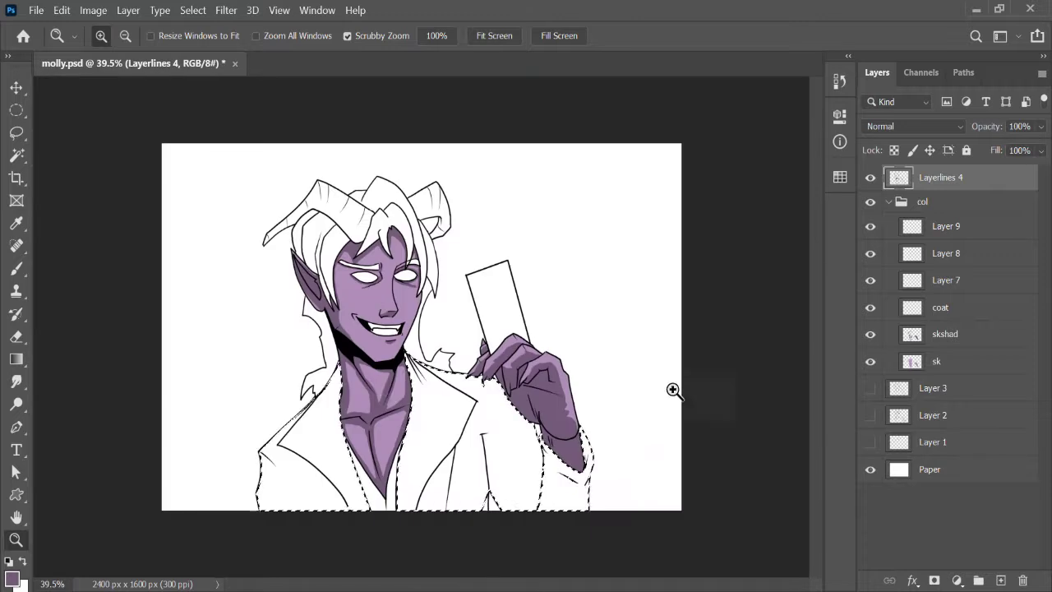
Step: Fill the coat selection with a muted red on the coat layer
key("i")
left_click(940, 308)
key("z")
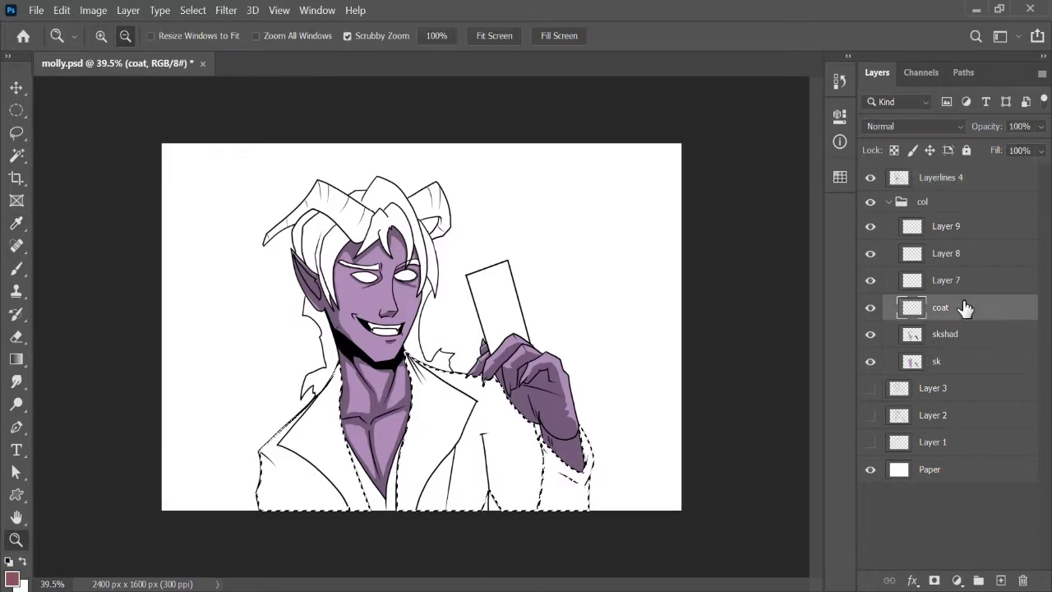
key("alt+BackSpace")
Step: Subtract the lit areas along the shoulders, sleeve and coat front from the coat selection
left_click_drag(572, 427, 430, 364)
key("l")
left_click_drag(694, 124, 754, 358)
key("z")
mouse_move(624, 353)
left_mouse_down()
mouse_move(559, 353)
mouse_move(481, 486)
mouse_move(731, 509)
left_mouse_up()
key("l")
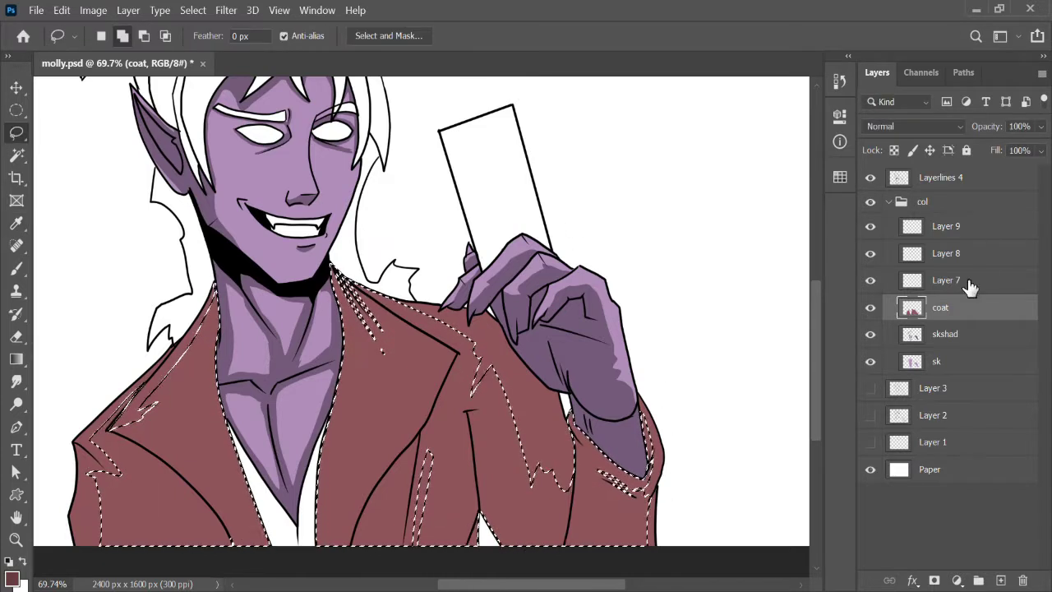
Step: Fill the coat shadow selection with a darker red on Layer 7, rename the layer coat shad and clear the selection
left_click(945, 281)
double_click(945, 280)
type("coat shad")
key("Return")
key("ctrl+d")
Step: Add a new layer above Layer 3 and fill it with a muted mauve-grey as the background
left_click(15, 539)
key("ctrl+minus")
left_click(932, 387)
left_click(1000, 580)
key("i")
left_click(165, 406)
left_click(15, 539)
key("alt+BackSpace")
Step: Rename Layer 8 as hr
double_click(945, 253)
type("hr")
key("Return")
Step: Select all the enclosed hair areas of the Layerlines 4 line art with the Magic Wand
left_click(941, 178)
key("w")
key("ctrl+plus")
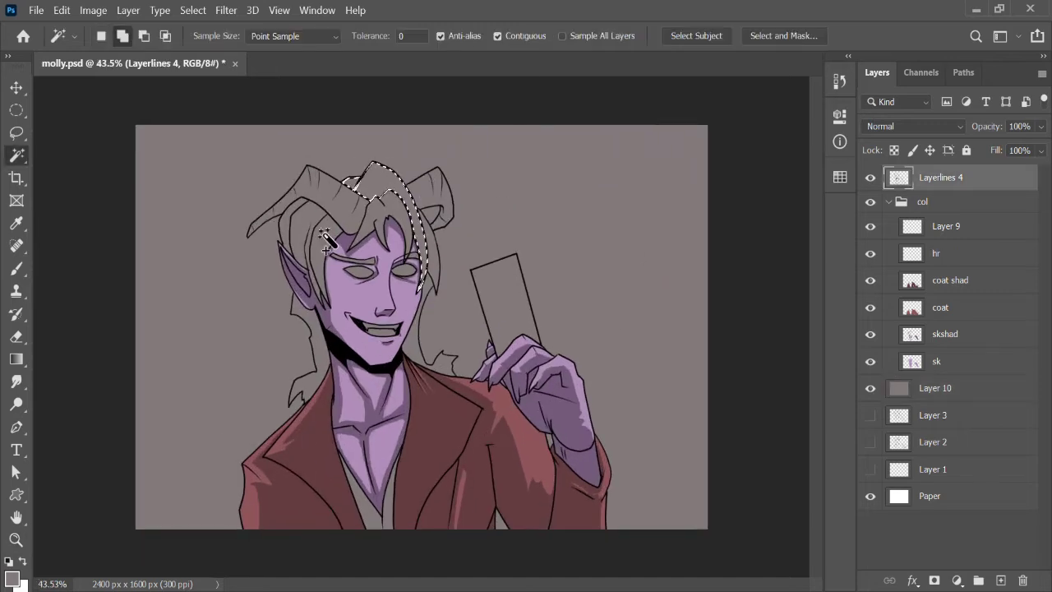
left_click(407, 218, "shift")
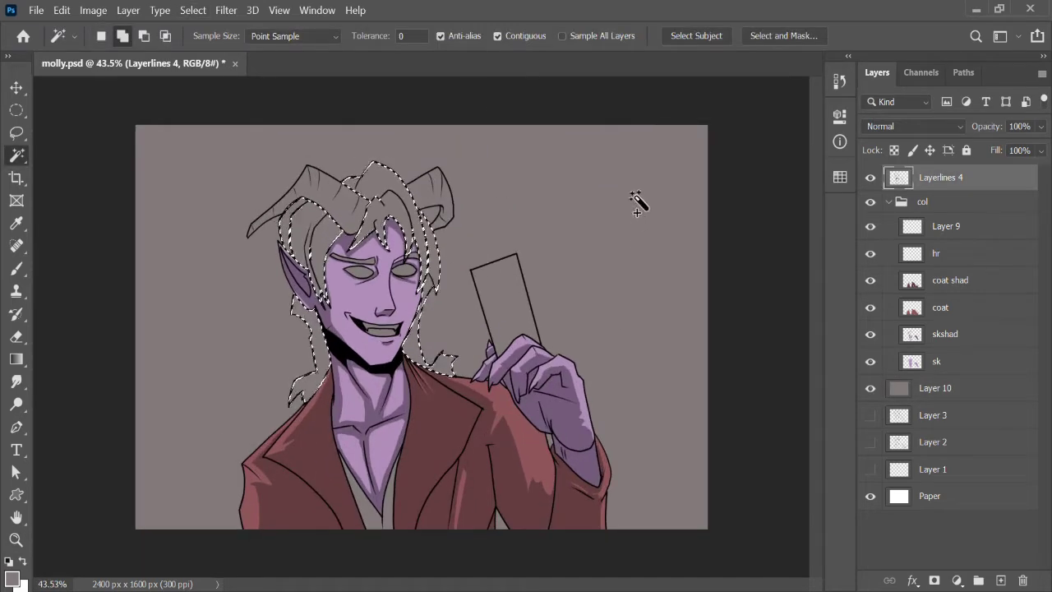
Step: Add the missed strand tip over the eye and the fringe and side strand lines to the hair selection
key("z")
left_click_drag(411, 268, 461, 271)
key("l")
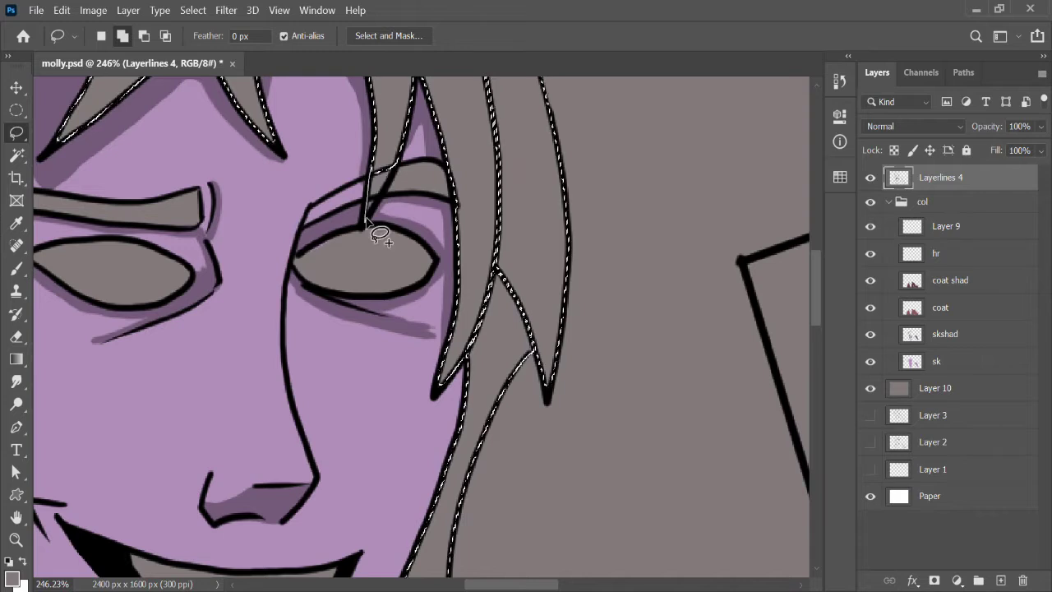
scroll(563, 460, "up", 6)
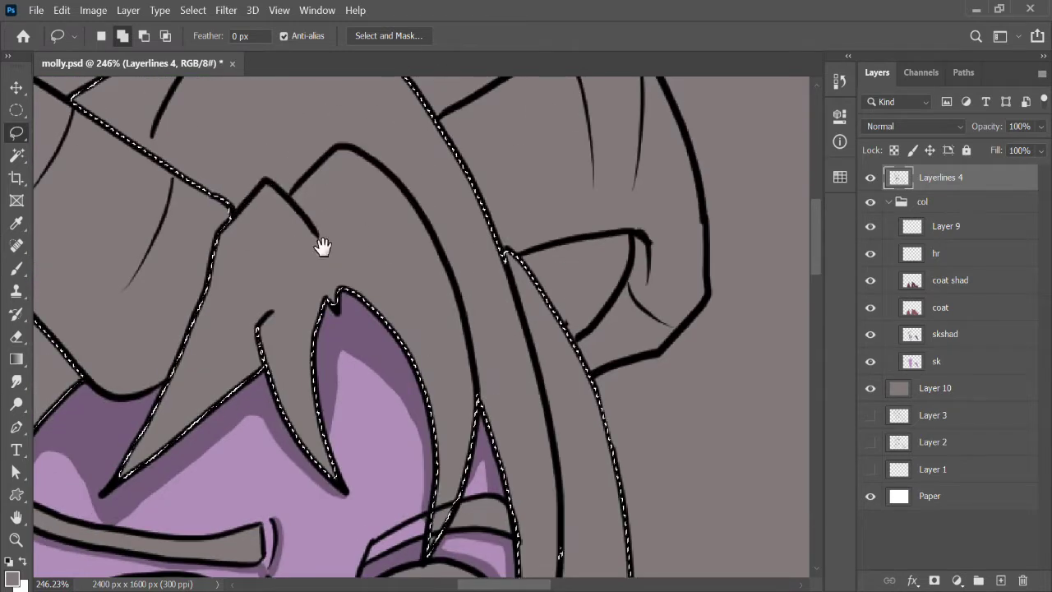
key("ctrl+d")
key("ctrl+z")
Step: Add the strand lines above the pointed ear and the remaining gaps lower down to the hair selection
scroll(486, 322, "down", 2)
scroll(266, 493, "left", 4)
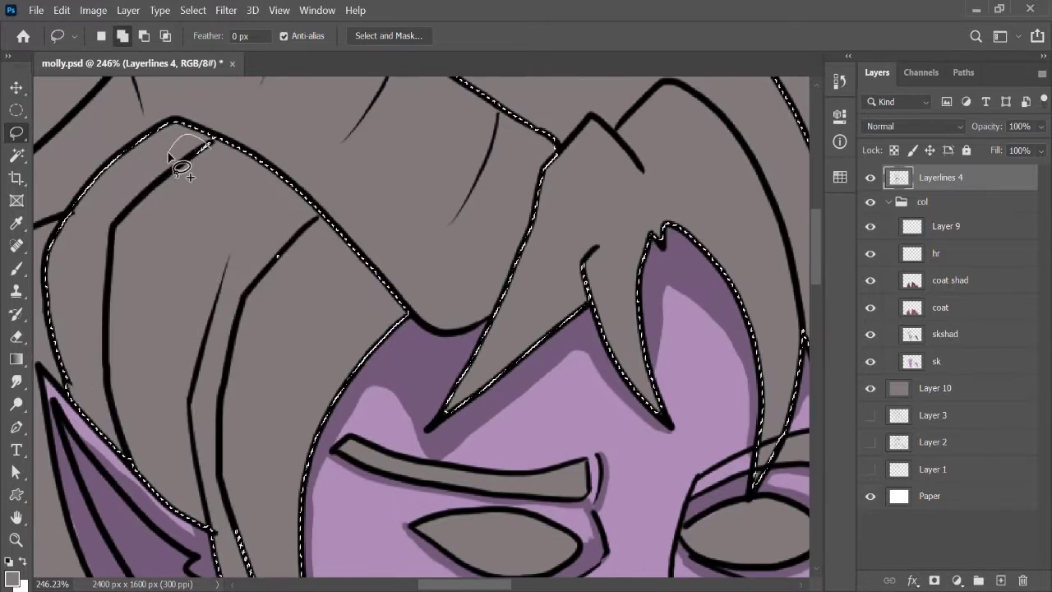
scroll(321, 252, "down", 6)
key("z")
scroll(512, 308, "down", 5)
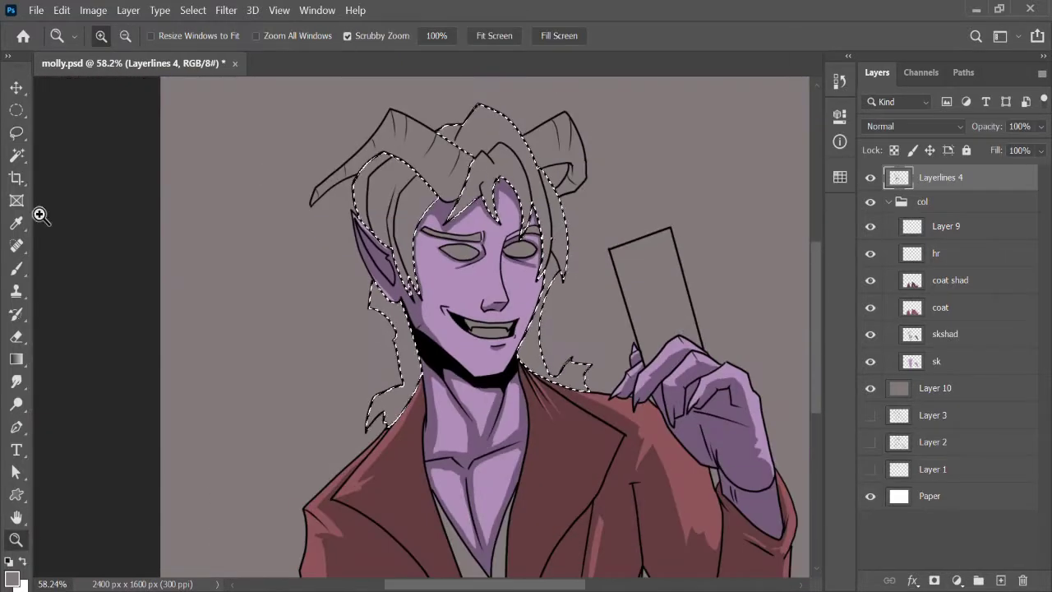
Step: Fill the hair selection with a dark purple on the hr layer
key("i")
left_click(970, 246)
key("alt+BackSpace")
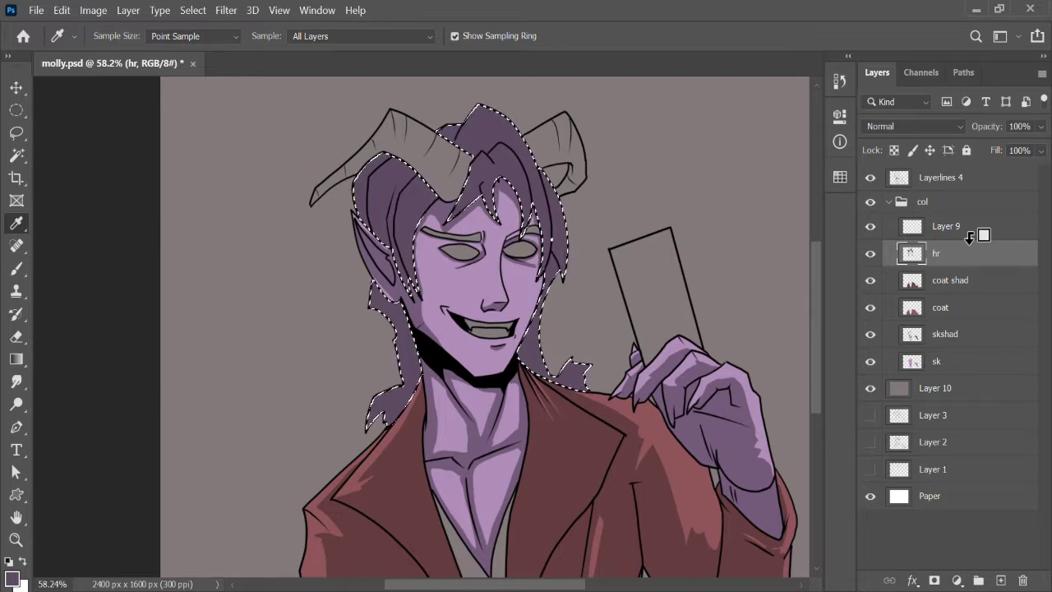
Step: Subtract the lit strips of the long strands on the card side of the face, down to the collar, from the hair selection
key("z")
scroll(548, 108, "up", 3)
key("l")
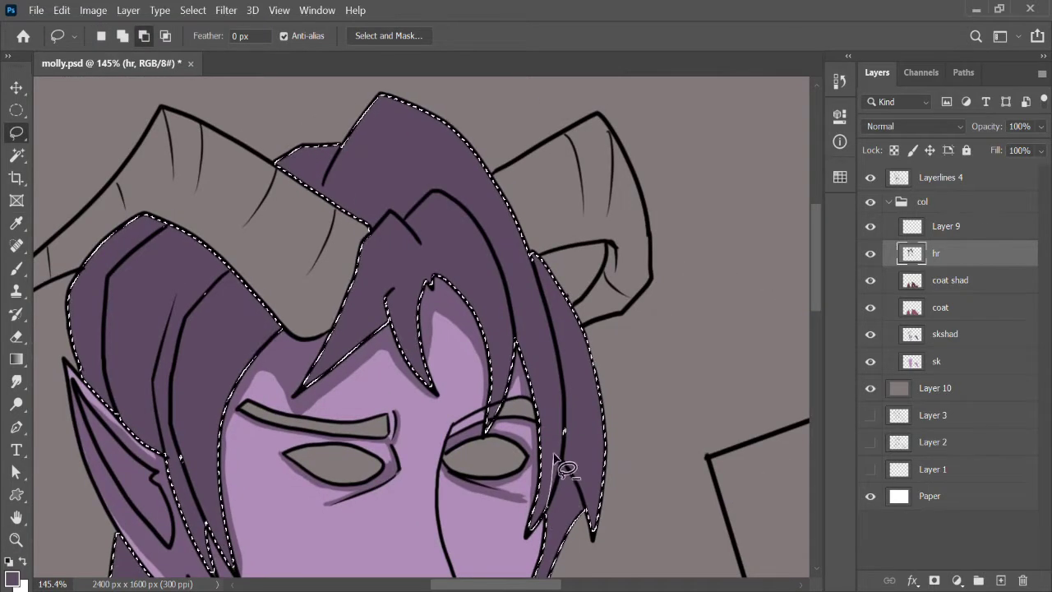
left_click_drag(565, 378, 580, 470)
mouse_move(536, 256)
left_mouse_down()
mouse_move(575, 452)
mouse_move(602, 475)
left_mouse_up()
left_click_drag(816, 282, 816, 348)
left_click_drag(579, 206, 523, 420)
left_click_drag(647, 491, 661, 452)
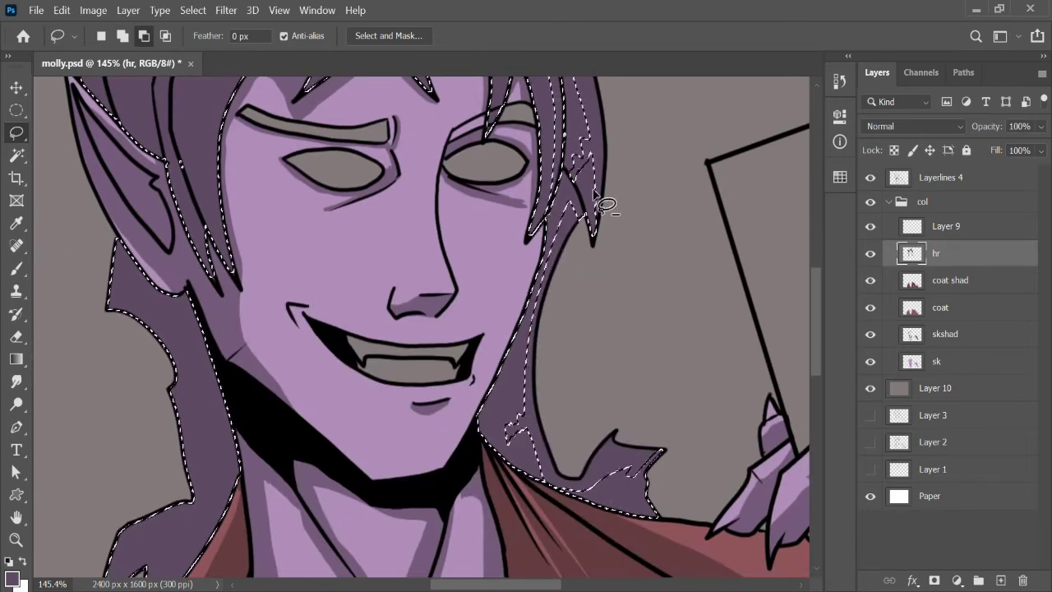
Step: Subtract jagged highlight shapes on the crown and along the fringe strands from the hair selection
scroll(606, 216, "up", 5)
left_click_drag(499, 255, 501, 246)
mouse_move(528, 204)
left_mouse_down()
mouse_move(568, 212)
mouse_move(531, 204)
left_mouse_up()
mouse_move(345, 261)
left_mouse_down()
mouse_move(321, 287)
mouse_move(289, 378)
left_mouse_up()
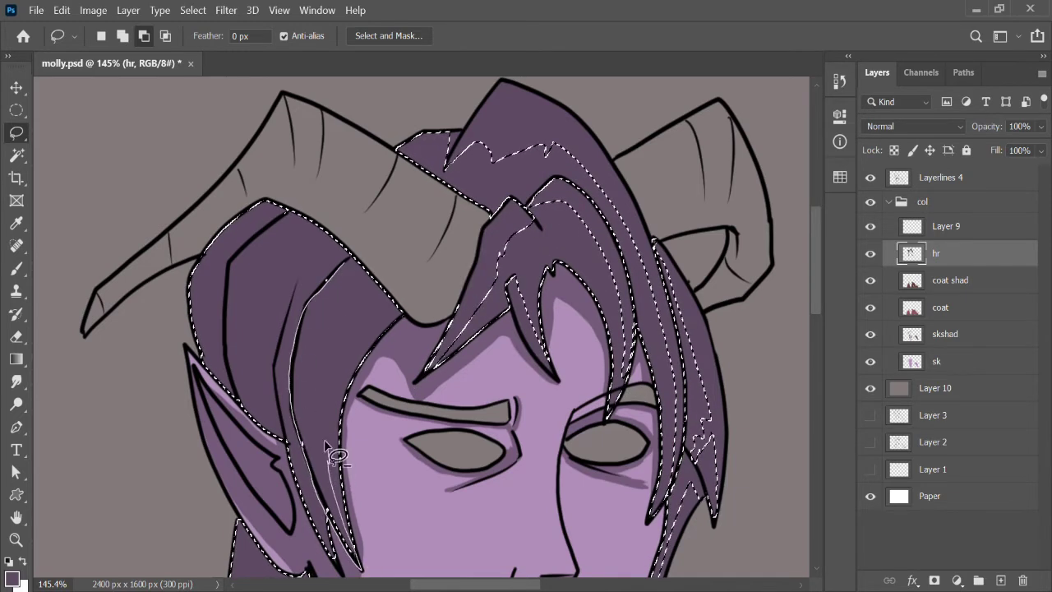
Step: Subtract narrow highlight strips from the strands between the horn and the pointed ear
mouse_move(351, 271)
left_mouse_down()
mouse_move(333, 526)
mouse_move(333, 468)
left_mouse_up()
left_click_drag(263, 246, 272, 189)
left_click_drag(273, 91, 213, 148)
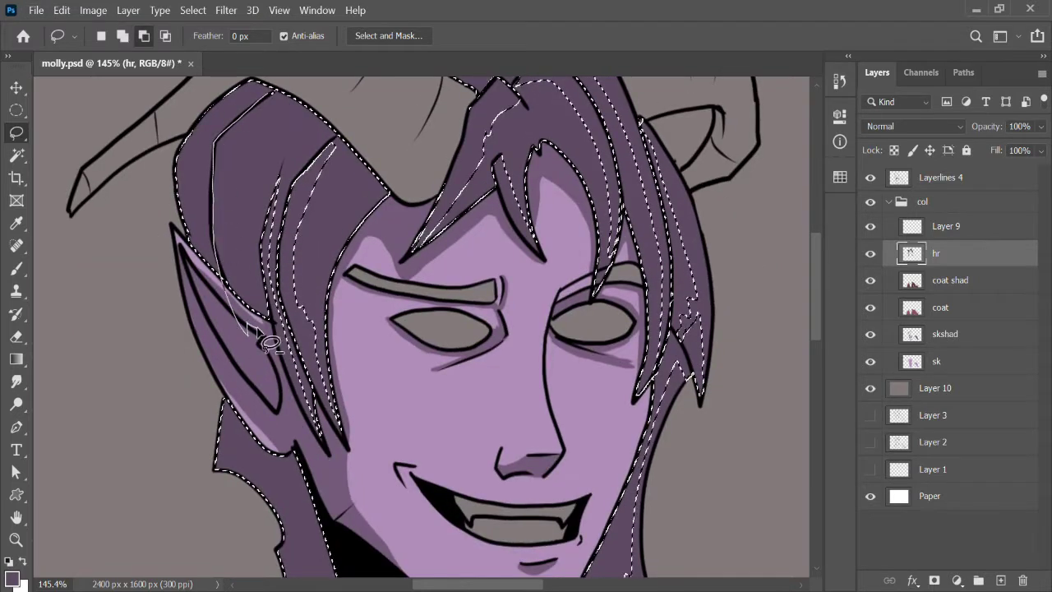
left_click_drag(249, 277, 272, 304)
Step: Subtract the lit outer edge of the hair behind the ear and neck, down to its jagged tips, from the selection
mouse_move(271, 92)
left_mouse_down()
mouse_move(223, 108)
mouse_move(205, 263)
mouse_move(278, 379)
left_mouse_up()
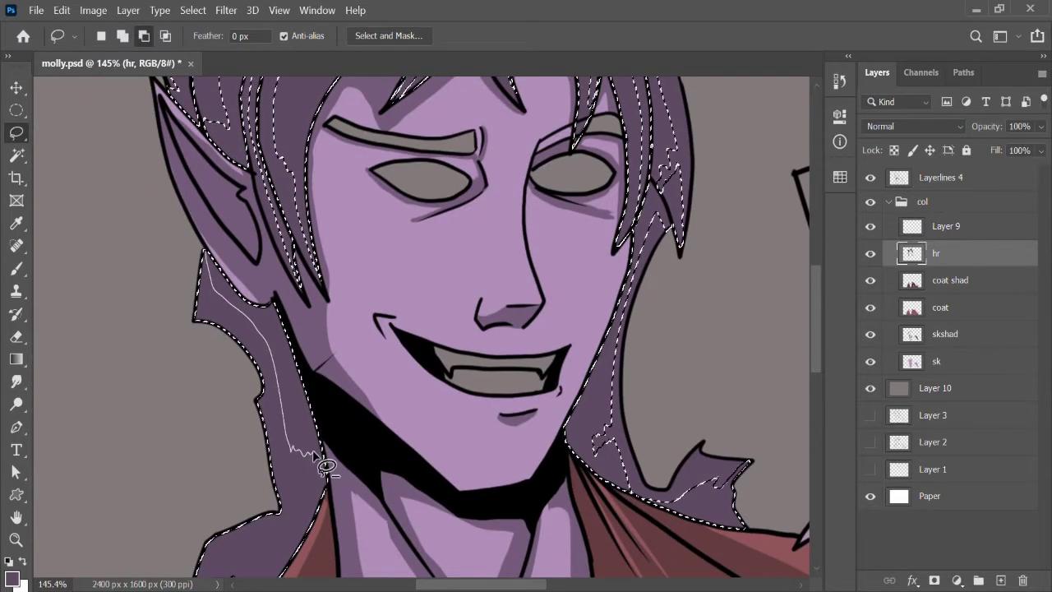
left_click_drag(222, 567, 226, 567)
scroll(435, 275, "down", 5)
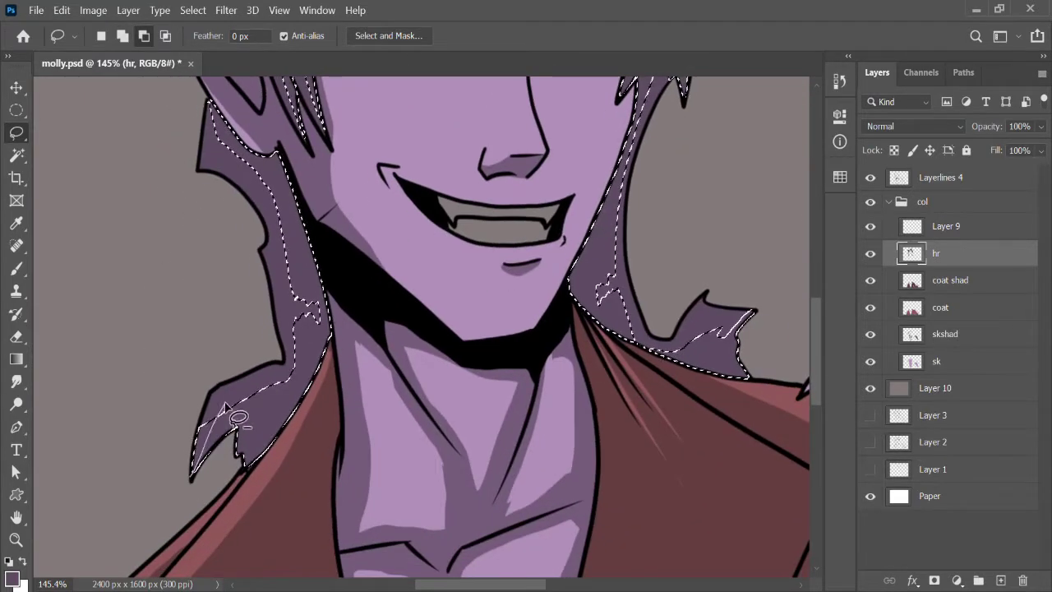
Step: Fill the hair shadow selection with a darker purple on a new layer named hrshad, and rename Layer 9 as whites
key("z")
left_click_drag(576, 181, 444, 167)
left_click(1000, 580)
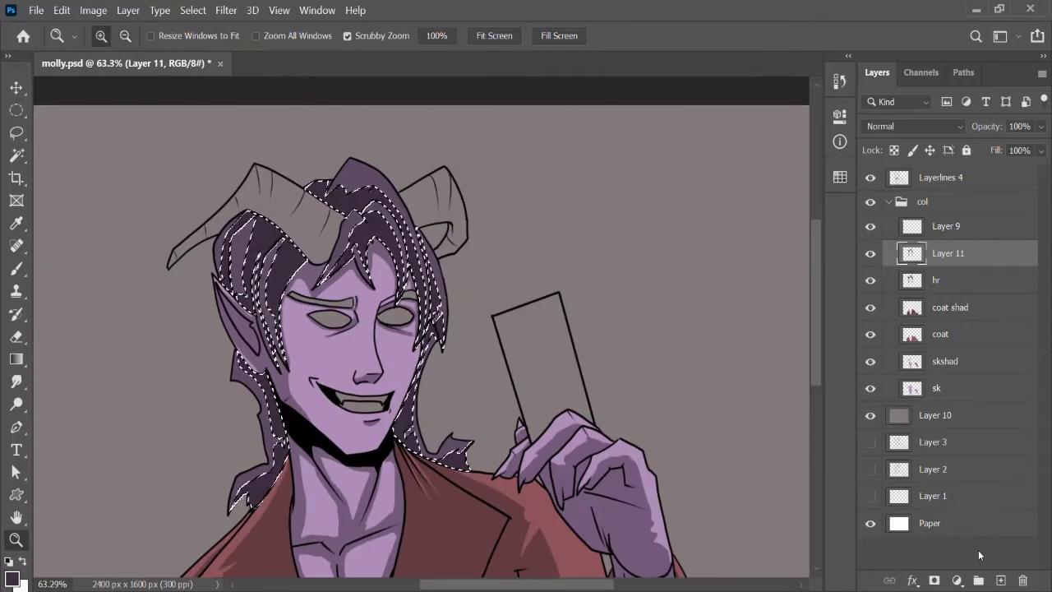
key("m")
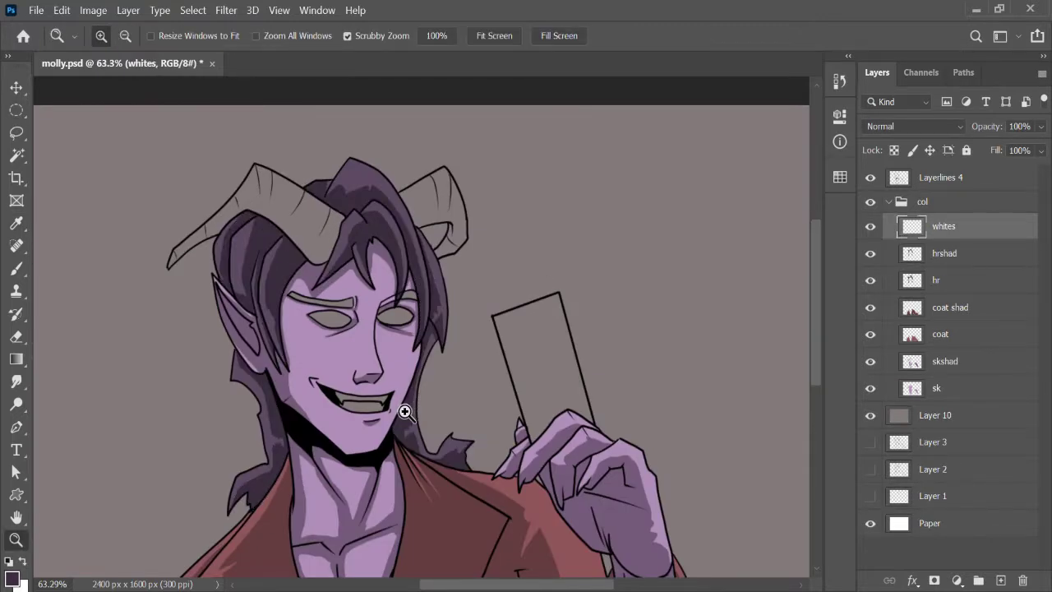
Step: Select the teeth and both eyes with the lasso on the whites layer
mouse_move(403, 409)
left_mouse_down()
mouse_move(369, 375)
mouse_move(448, 329)
left_mouse_up()
key("l")
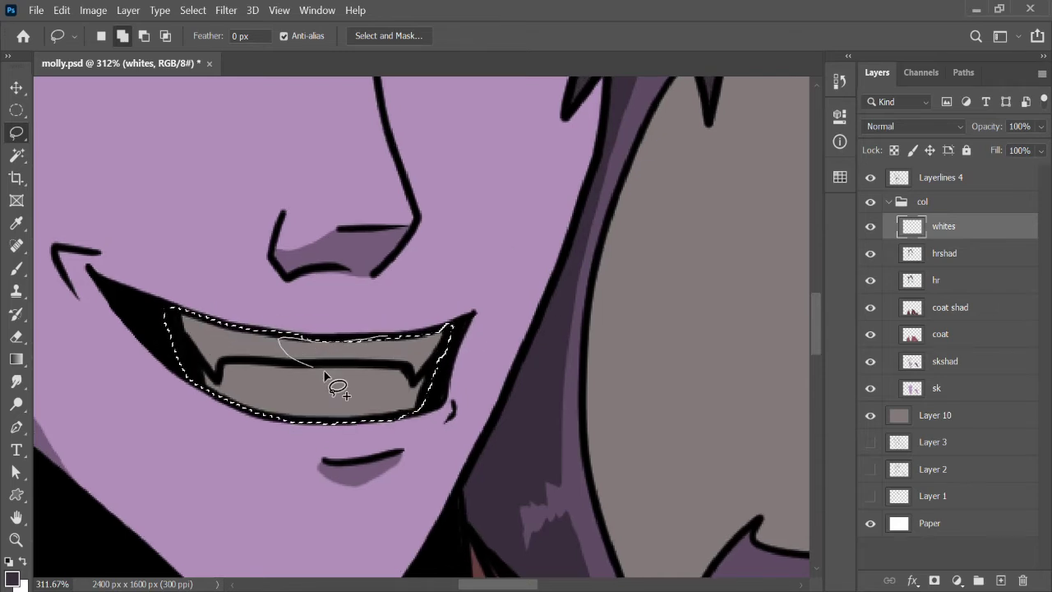
scroll(335, 300, "up", 5)
left_click_drag(335, 300, 421, 263)
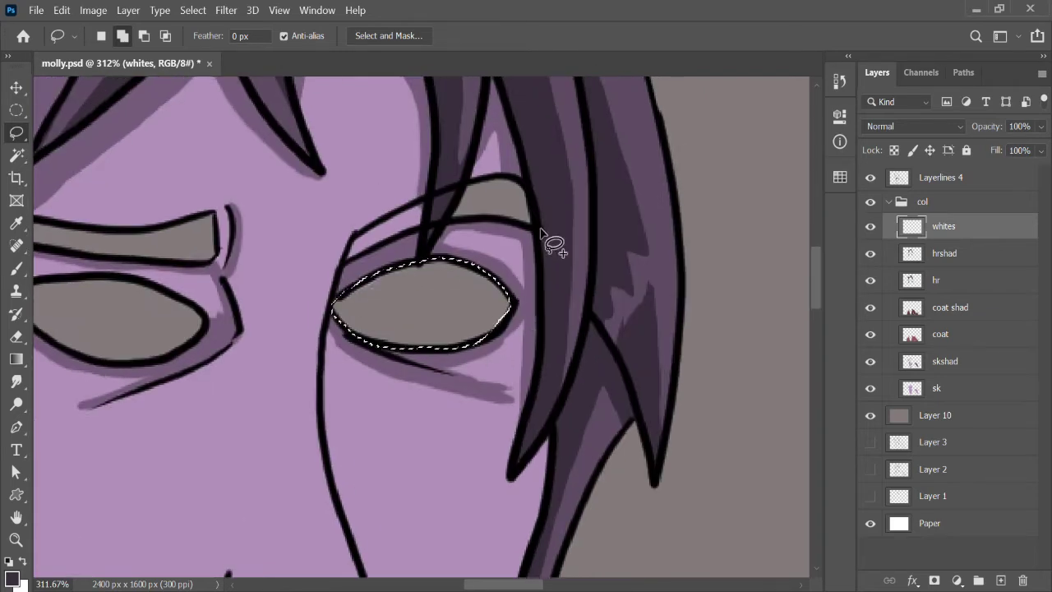
scroll(335, 303, "left", 5)
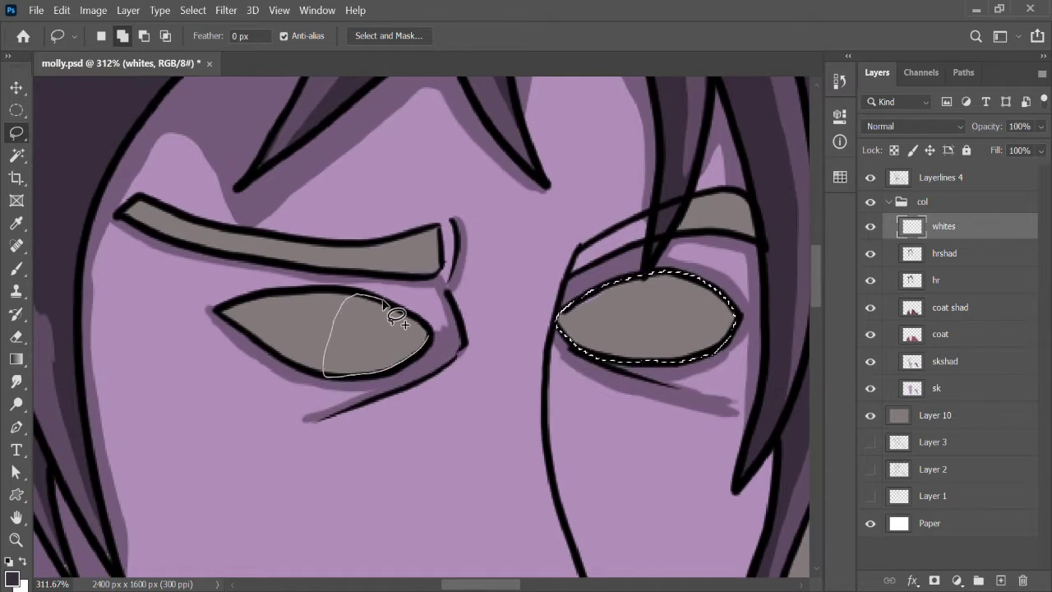
left_click_drag(299, 367, 261, 348)
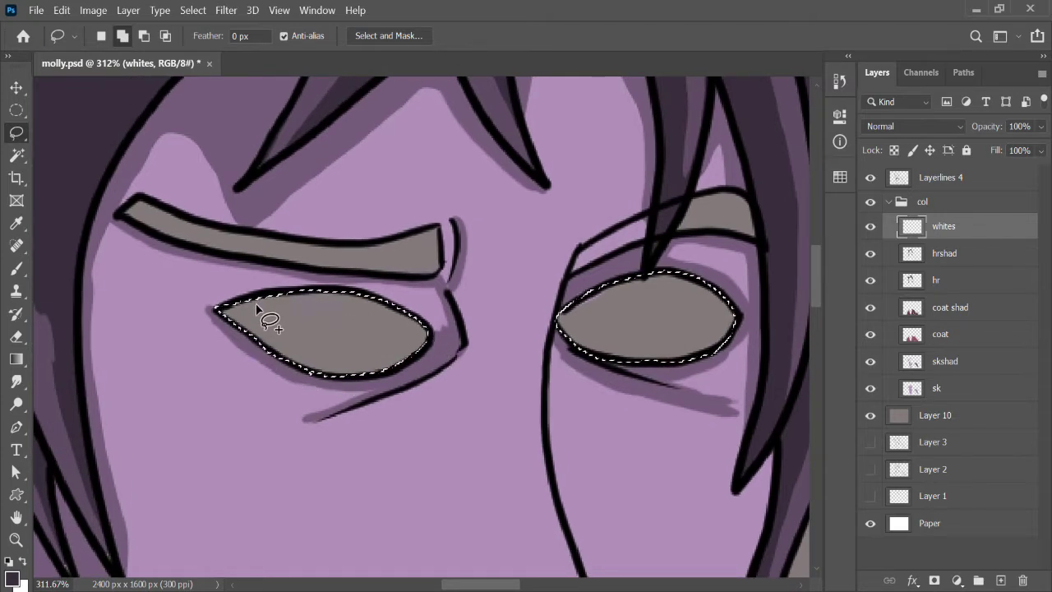
Step: Fill the teeth with white on the whites layer, and fill both eyes with red on a new layer named redeues
key("z")
scroll(526, 457, "down", 5)
key("alt+BackSpace")
key("i")
key("x")
key("m")
key("alt+BackSpace")
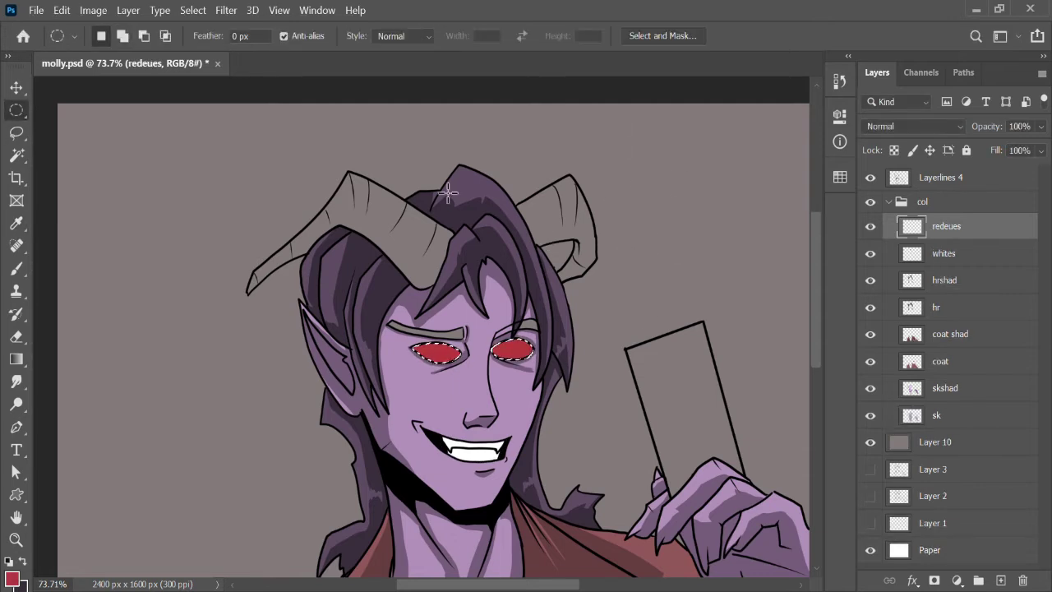
Step: Reduce the eye selection to the lower parts, leaving small reflection strips, and fill it with dark red on the redeues layer
key("z")
scroll(487, 411, "up", 5)
key("i")
key("z")
key("b")
left_click(18, 131)
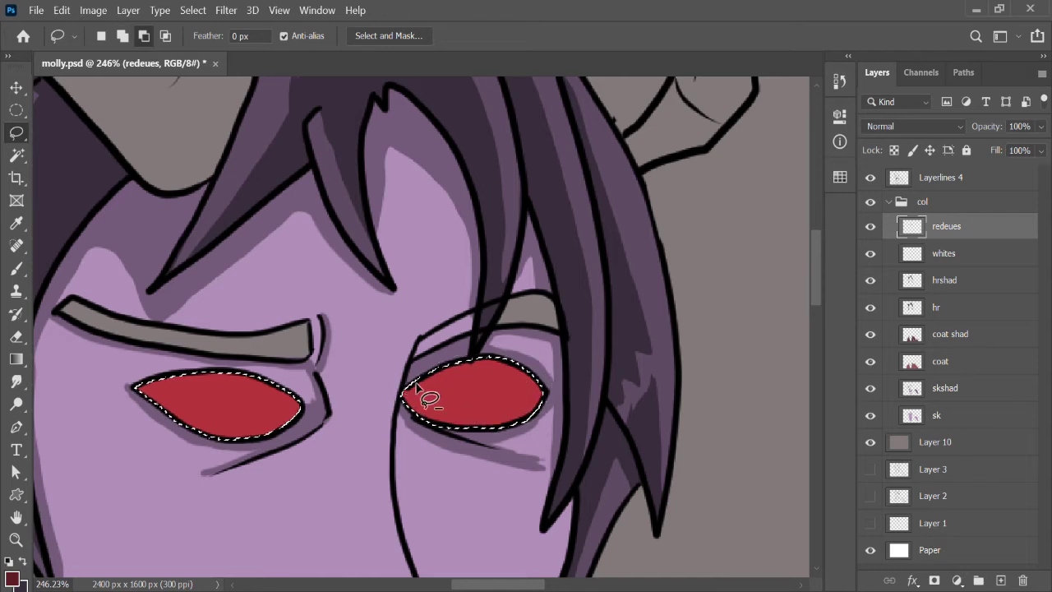
left_click_drag(159, 407, 152, 401)
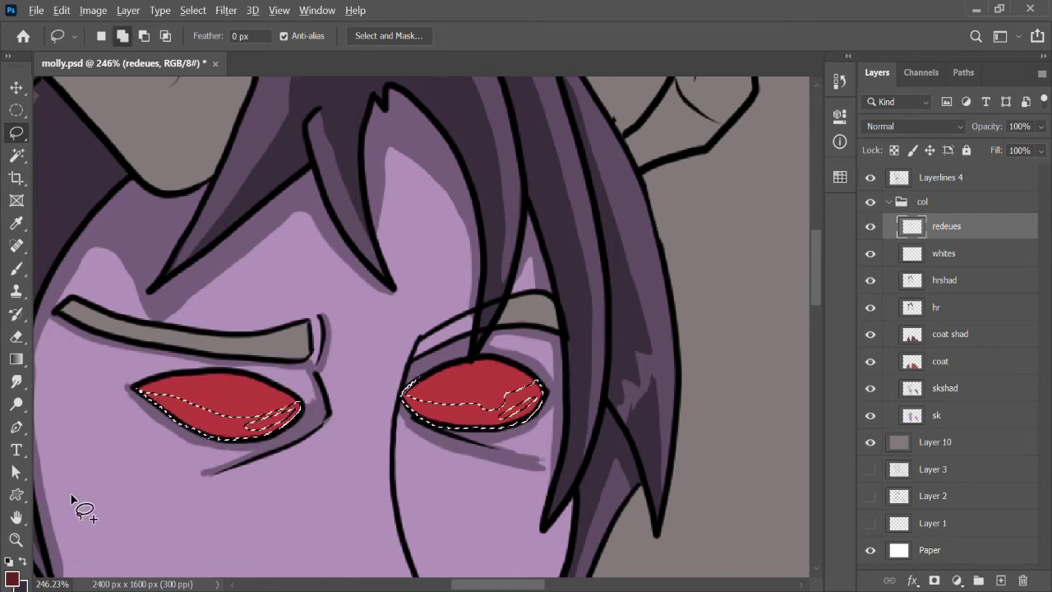
key("alt+BackSpace")
key("ctrl+d")
key("m")
Step: Add a slim oval highlight across the lower part of each eye in white on a new layer
key("ctrl+shift+alt+n")
key("z")
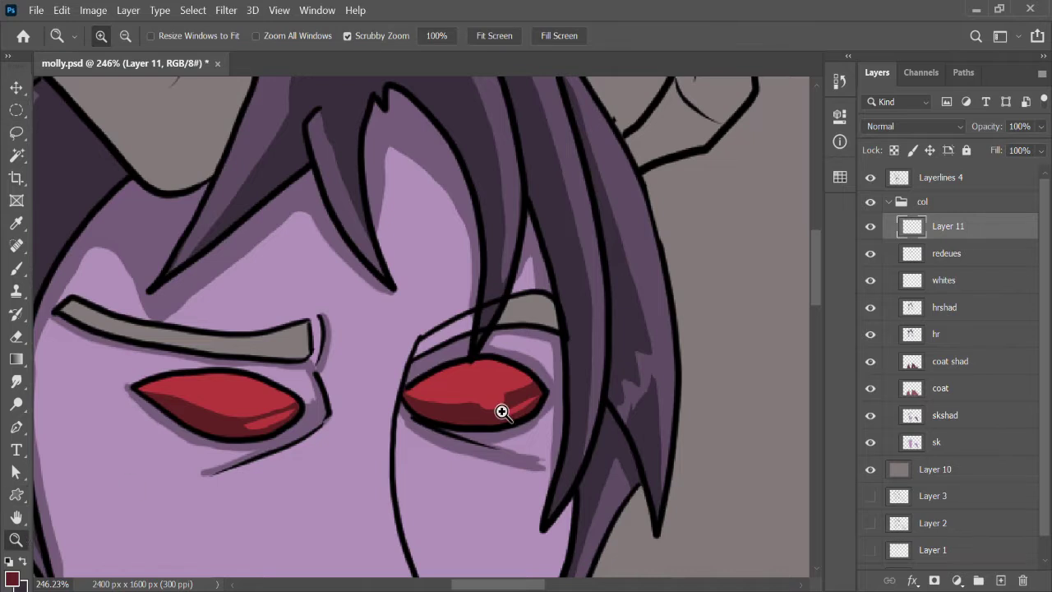
scroll(129, 481, "up", 2)
key("l")
left_click_drag(448, 394, 451, 397)
scroll(493, 402, "up", 3)
scroll(493, 329, "left", 1)
left_click_drag(286, 358, 288, 360)
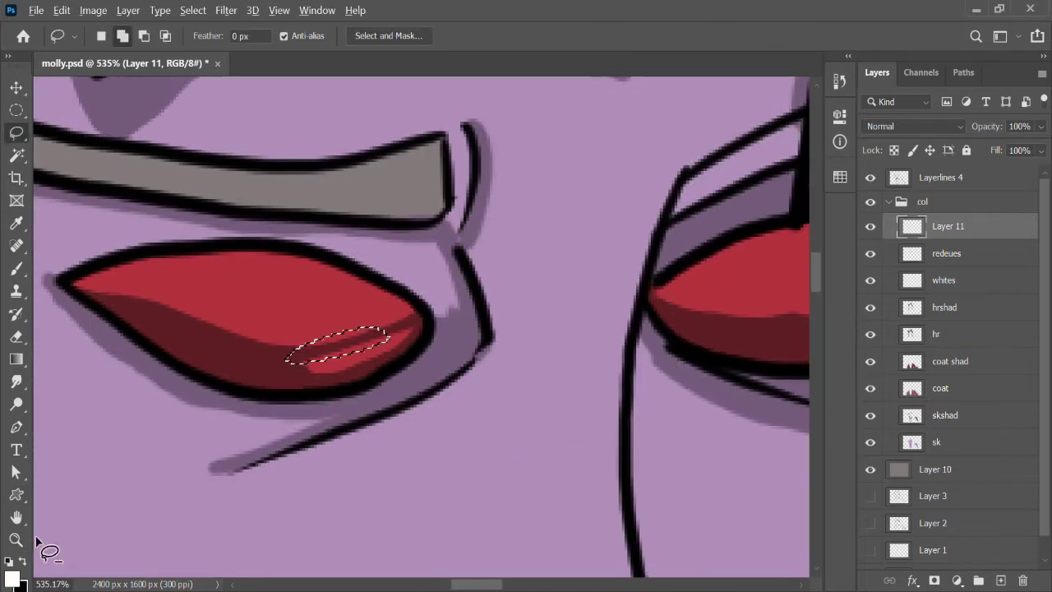
key("alt+BackSpace")
key("ctrl+d")
Step: Lower the eye highlight layer's opacity to 55% and rename it eyewhites
key("m")
key("z")
scroll(598, 383, "down", 5)
scroll(598, 383, "up", 1)
key("5")
key("5")
Step: Add a layer named horns, select both horns on Layerlines 4 with the Magic Wand, and fill the selection gaps with the lasso
left_click(575, 189)
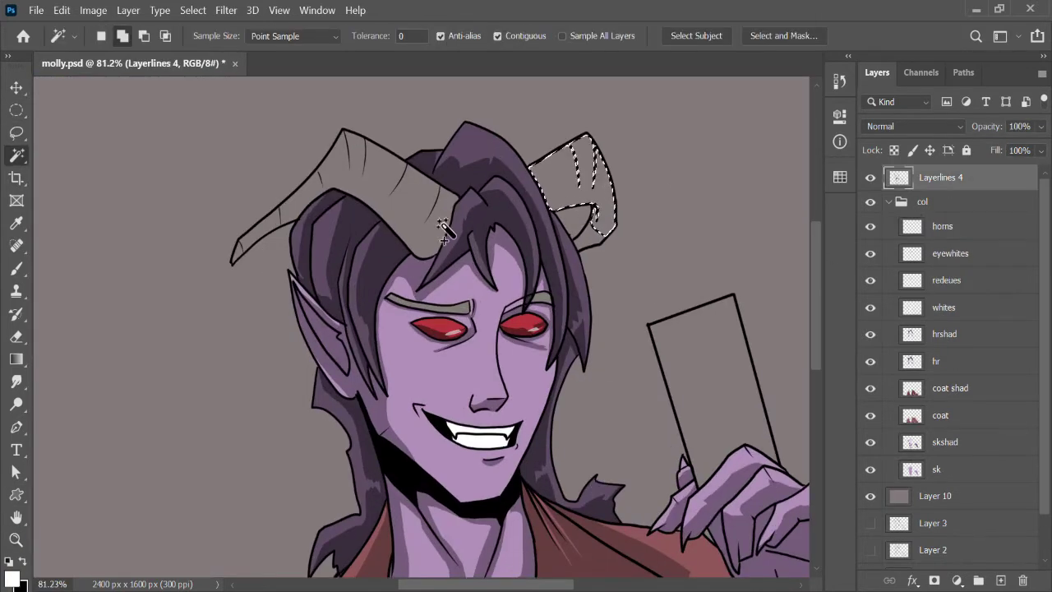
left_click(386, 189, "shift")
left_click(271, 230, "shift")
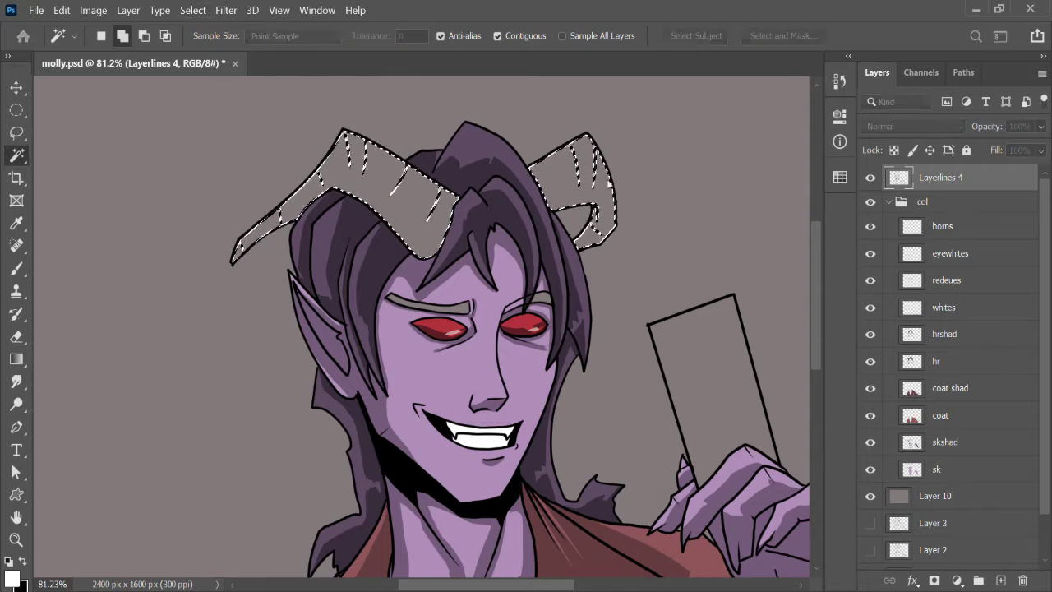
key("z")
scroll(669, 194, "up", 5)
key("l")
mouse_move(575, 235)
left_mouse_down()
mouse_move(620, 369)
mouse_move(620, 317)
left_mouse_up()
Step: Fill the selected horns with a dark grey on the horns layer
left_click(17, 222)
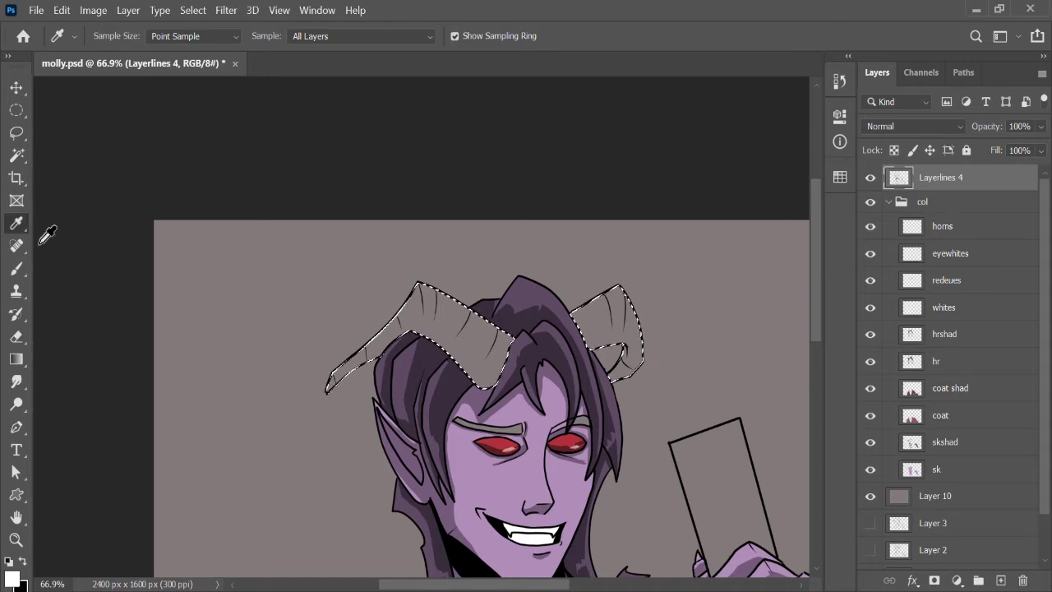
left_click(962, 233)
key("alt+BackSpace")
Step: Subtract the horns' upper parts from the selection with jagged lasso cuts and fill the remaining lower parts with near-black shadow
key("z")
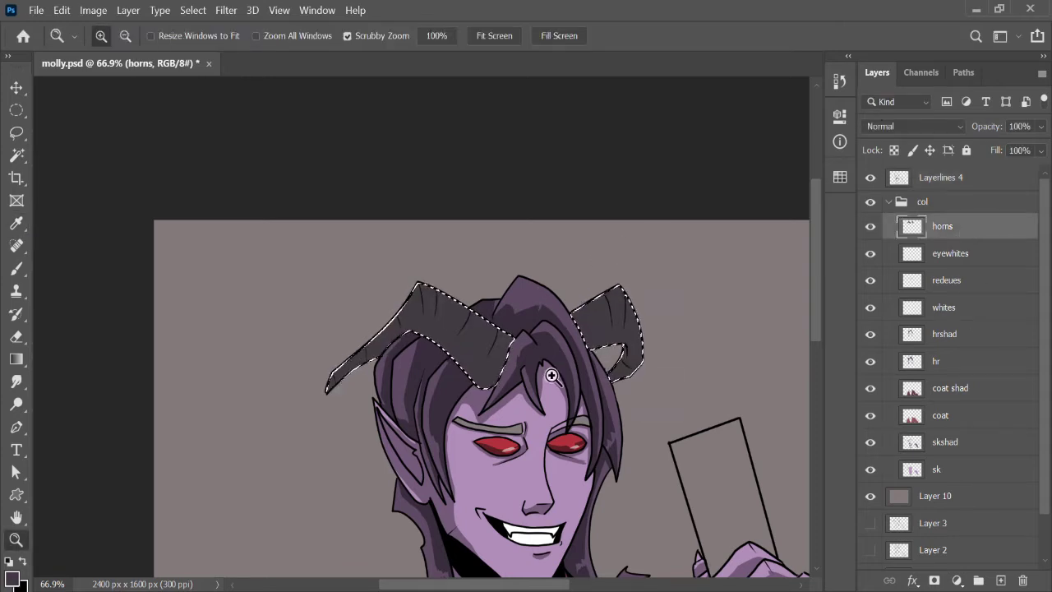
left_click_drag(506, 414, 526, 414)
left_click(16, 132)
left_click_drag(284, 339, 236, 381)
mouse_move(626, 319)
left_mouse_down()
mouse_move(658, 267)
mouse_move(713, 327)
left_mouse_up()
key("i")
key("alt+BackSpace")
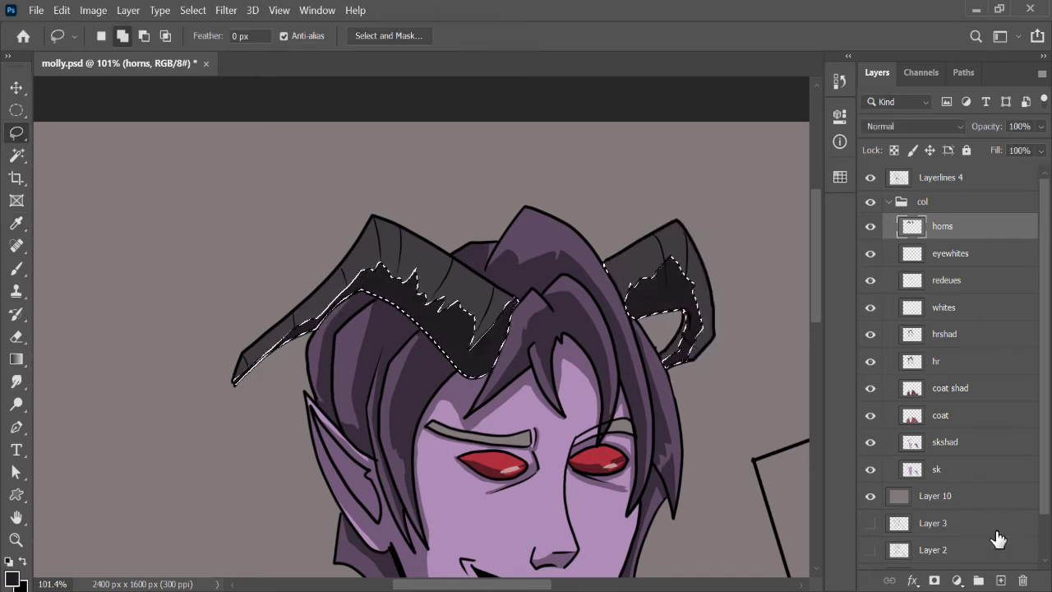
key("m")
left_click(270, 441)
Step: Add a layer named cards and select the blank card's interior from the Layerlines 4 line art
key("z")
left_click(446, 359, "alt")
left_click_drag(446, 360, 617, 394)
key("w")
left_click(936, 181)
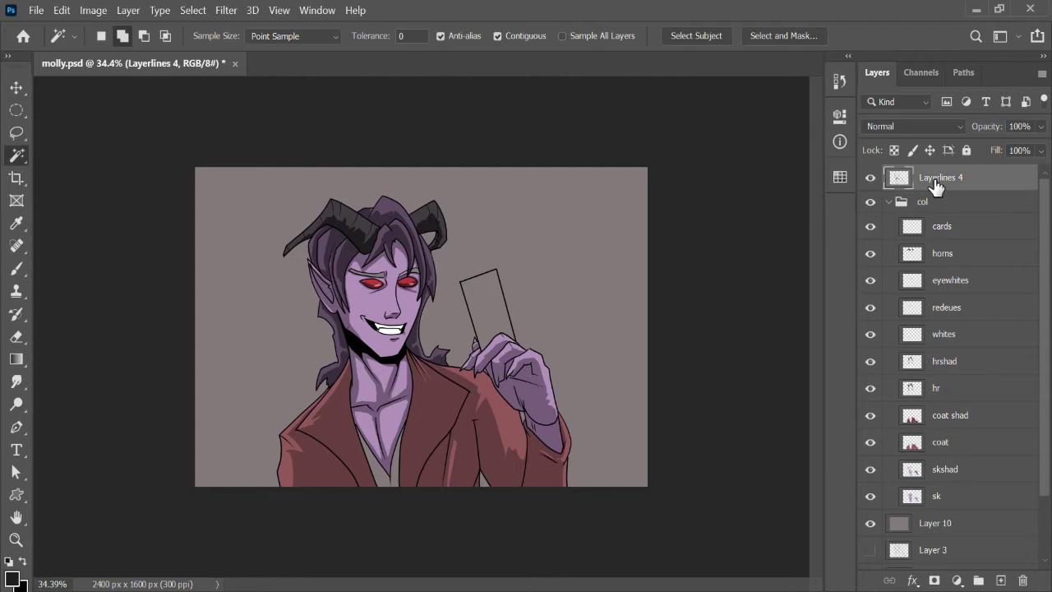
key("z")
left_click_drag(559, 294, 624, 296)
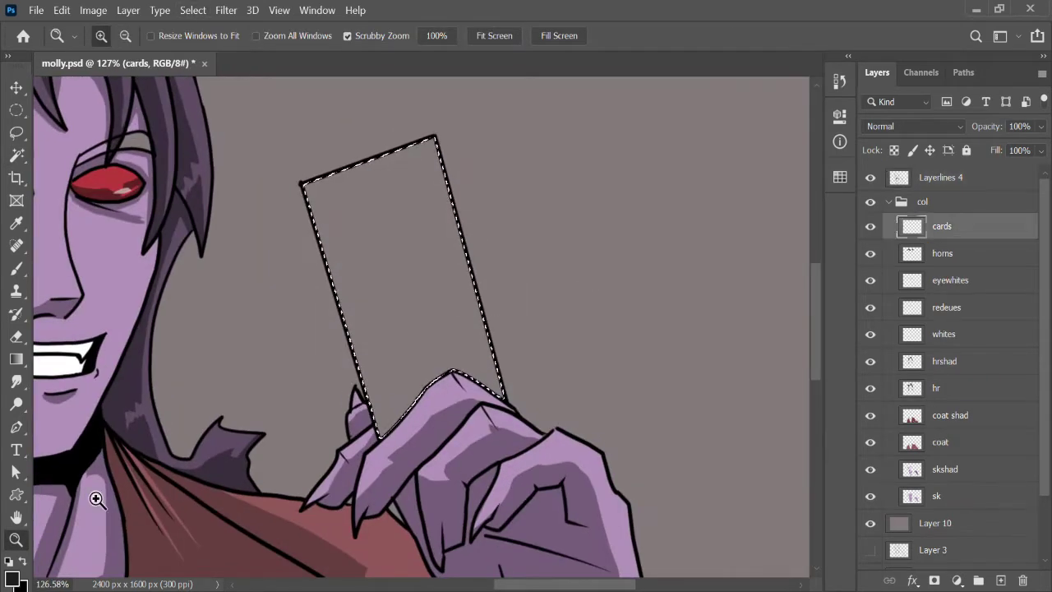
Step: Fill the selected card with a bright purple on the cards layer
key("i")
left_click(100, 475)
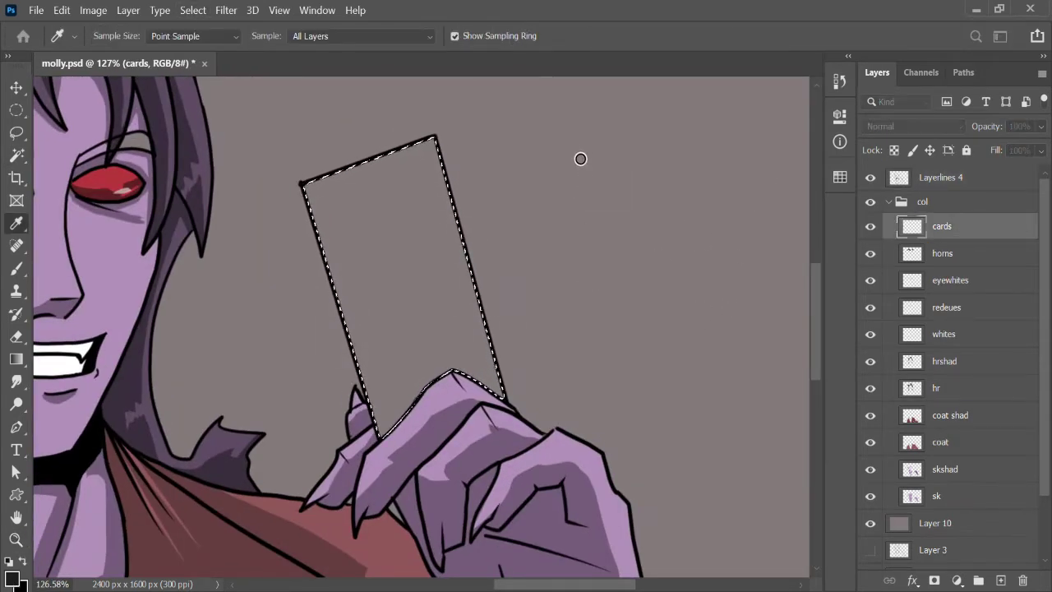
key("z")
key("alt+BackSpace")
Step: Subtract the card's inner area with the Polygonal Lasso and fill the remaining border with gold on a new layer
left_click(18, 132)
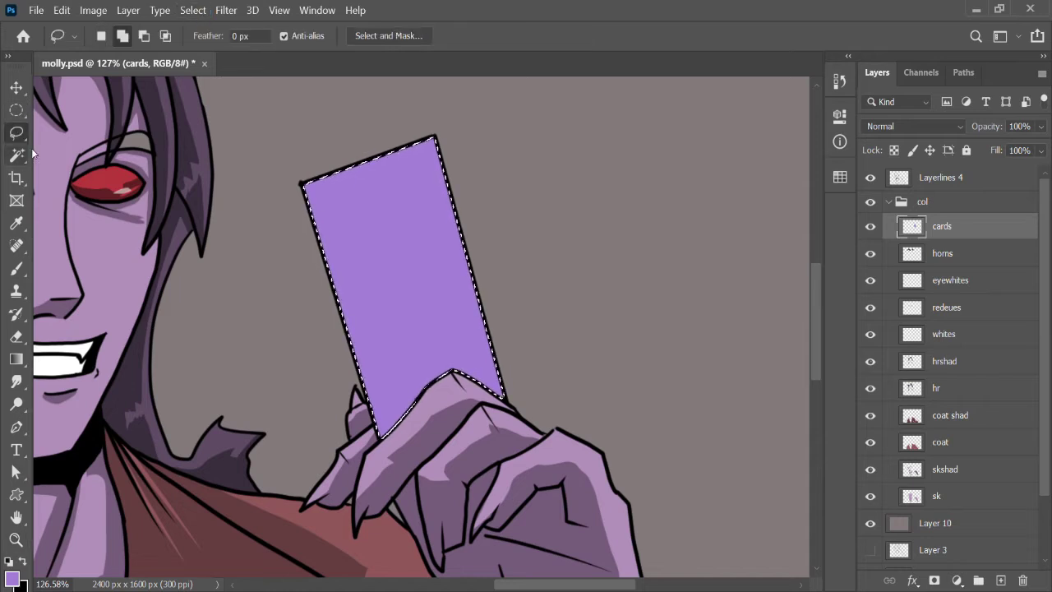
key("shift+l")
left_click(382, 436, "alt")
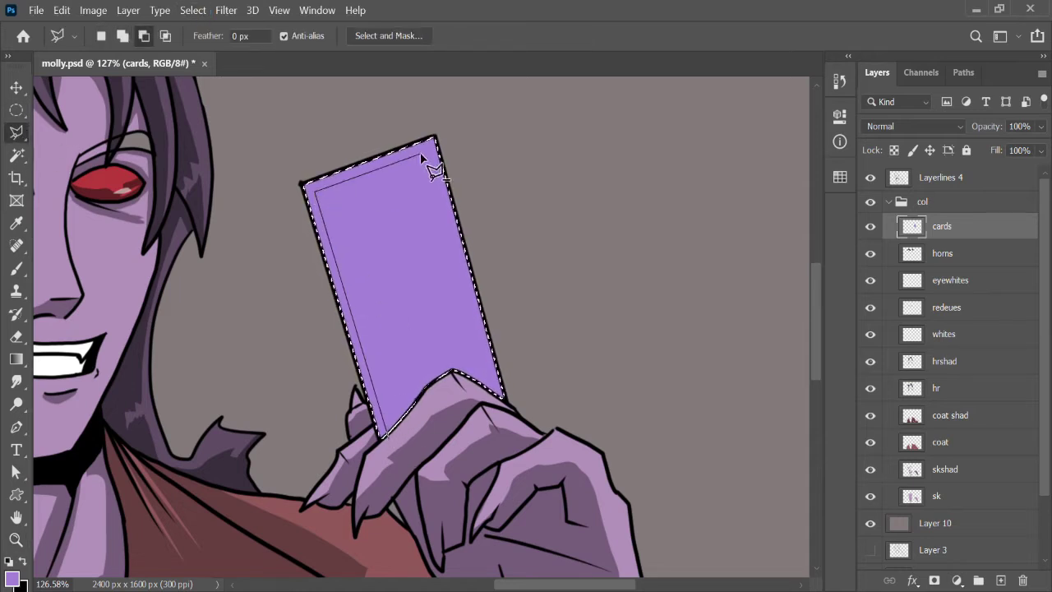
left_click(388, 437)
key("ctrl+shift+alt+n")
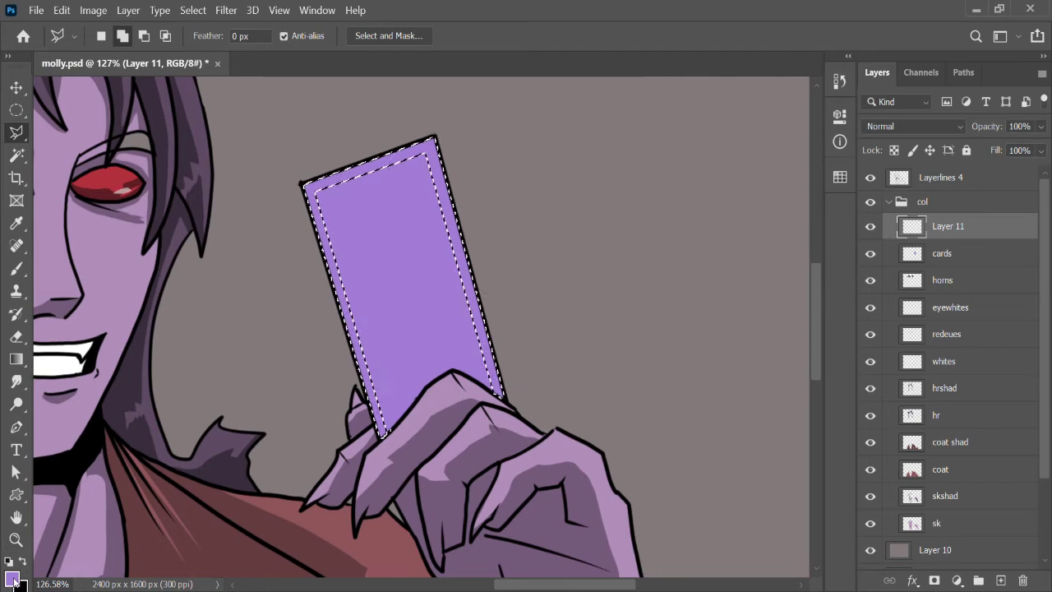
key("i")
key("x")
key("alt+BackSpace")
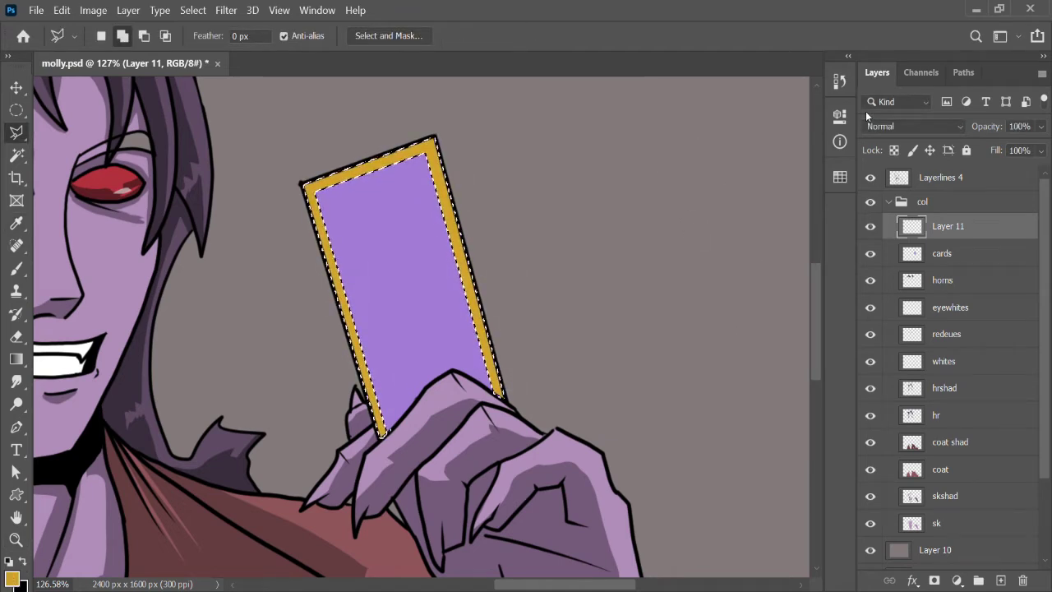
Step: Narrow the border selection to slanted streaks on both long sides and apply a white reflected gradient on a new layer
left_click(17, 110)
key("l")
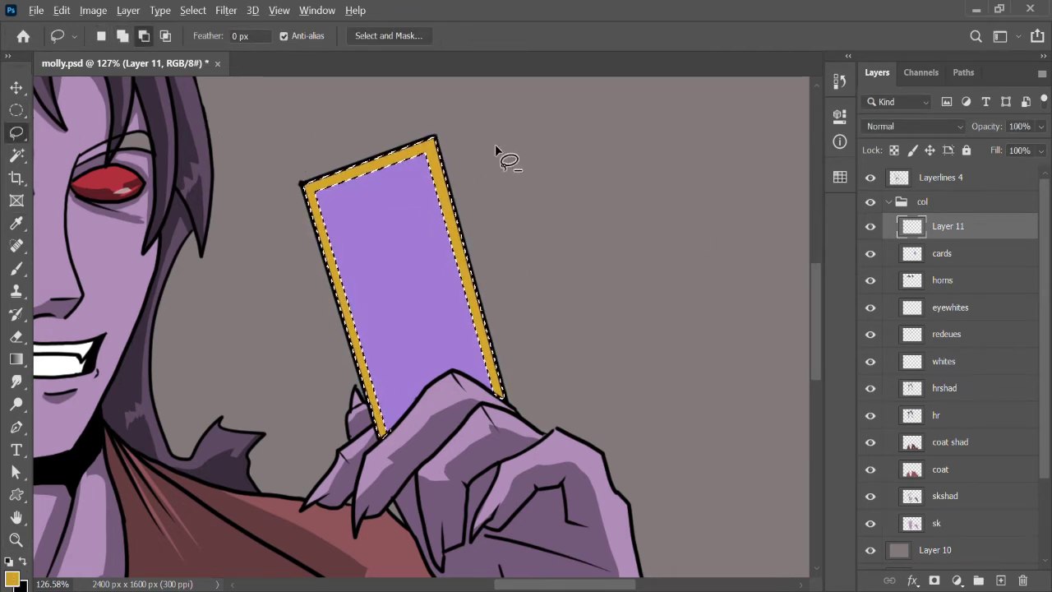
left_click_drag(509, 278, 398, 356)
left_click_drag(376, 301, 575, 183)
key("ctrl+shift+alt+n")
key("x")
left_click(18, 360)
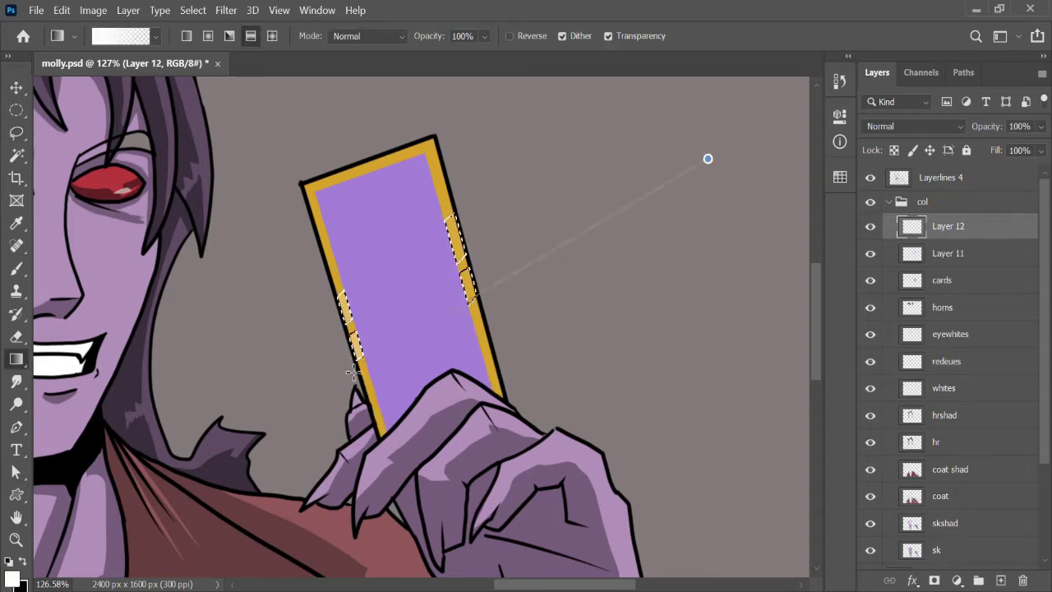
left_click_drag(653, 179, 653, 181)
Step: Reselect the gold border and darken its ends with a black reflected gradient on a new layer beneath the highlights
key("ctrl+shift+alt+n")
key("ctrl+shift+d")
key("x")
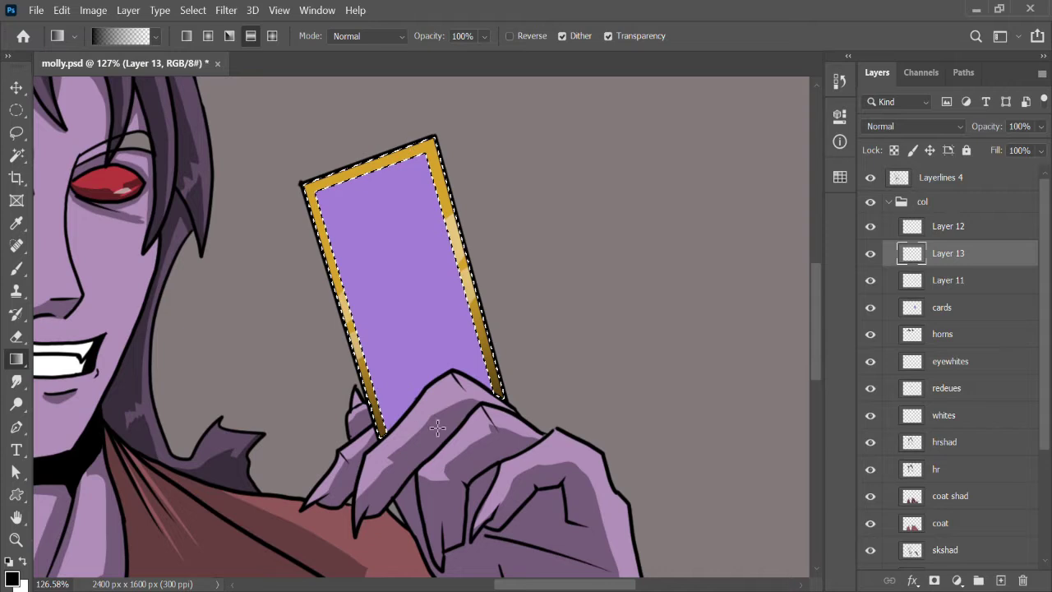
left_click_drag(427, 421, 394, 271)
key("m")
key("ctrl+d")
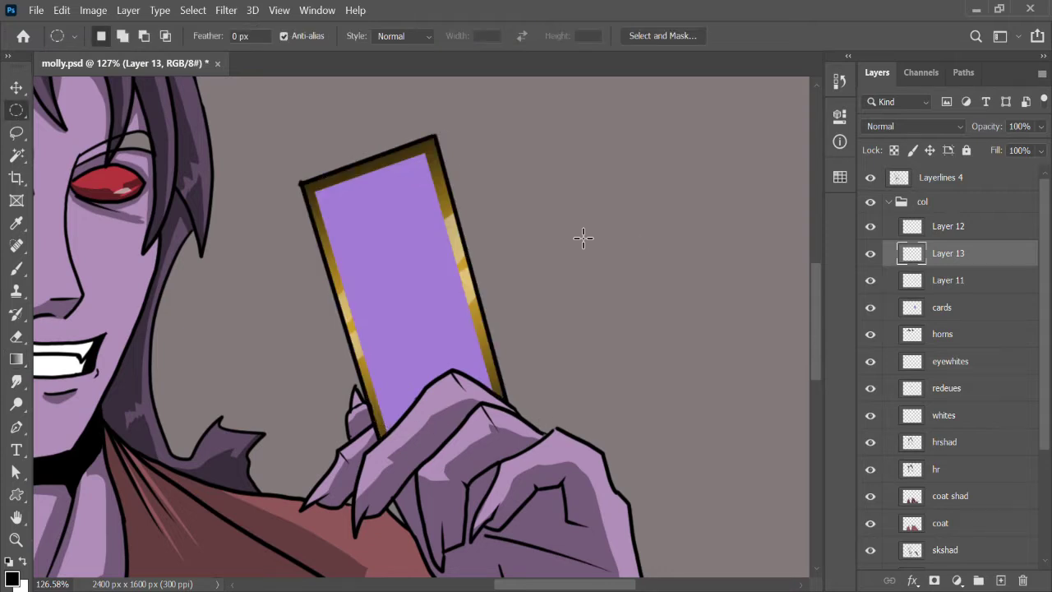
Step: Rename the gold border layer golds
left_click(888, 280)
type("golds")
key("Return")
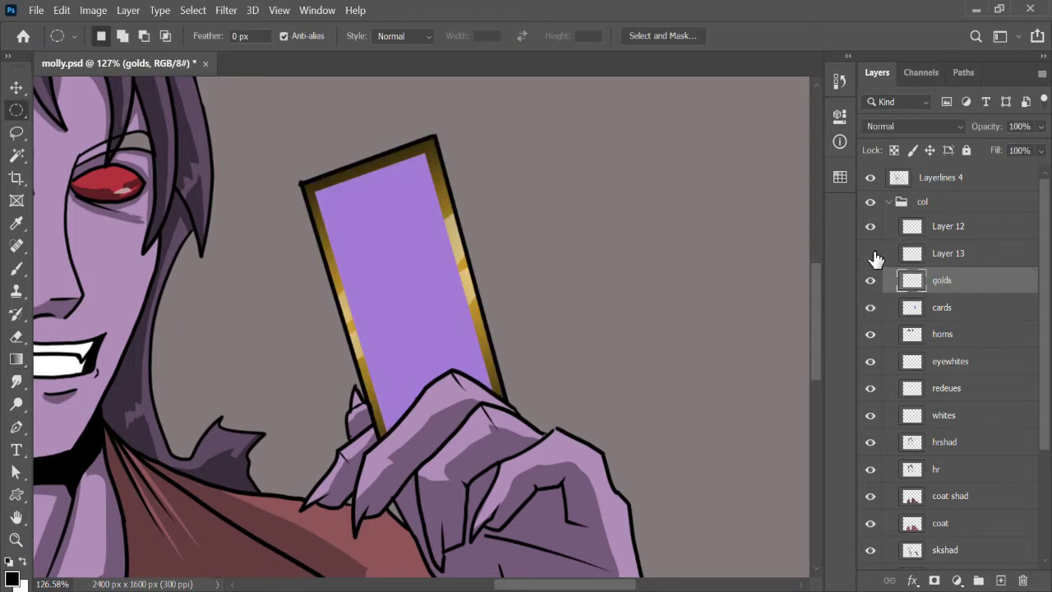
Step: Darken both ends of the purple card with a black reflected gradient on a new layer named cardgrad
left_click(908, 311)
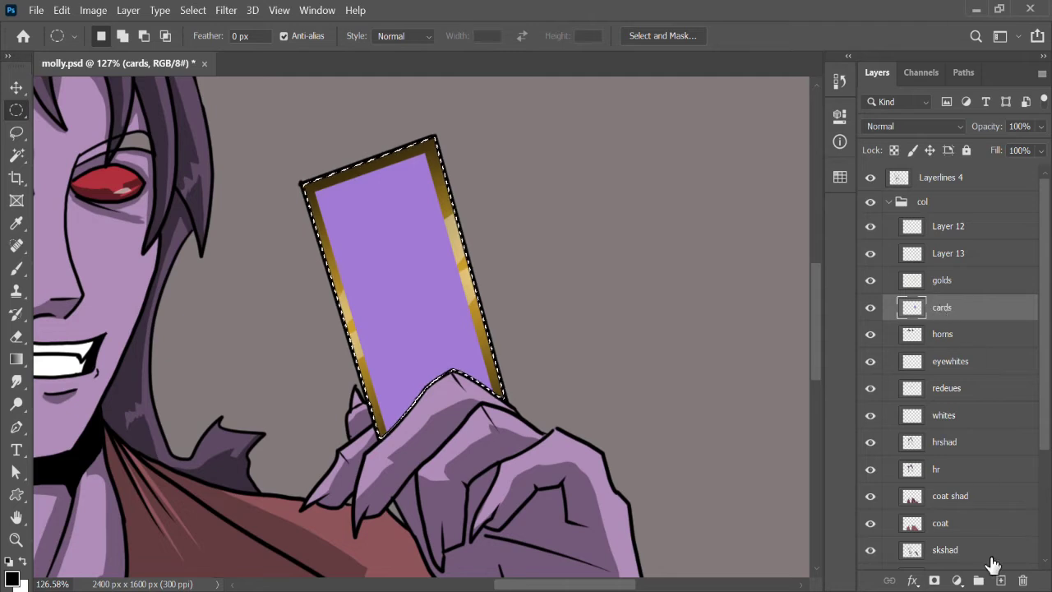
key("ctrl+j")
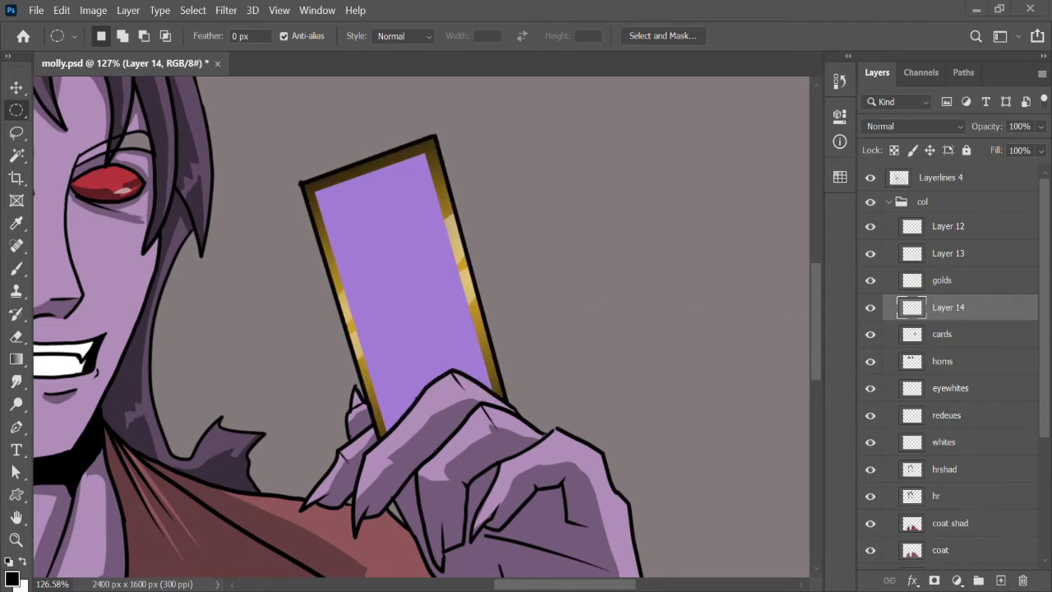
key("g")
left_click_drag(390, 280, 427, 394)
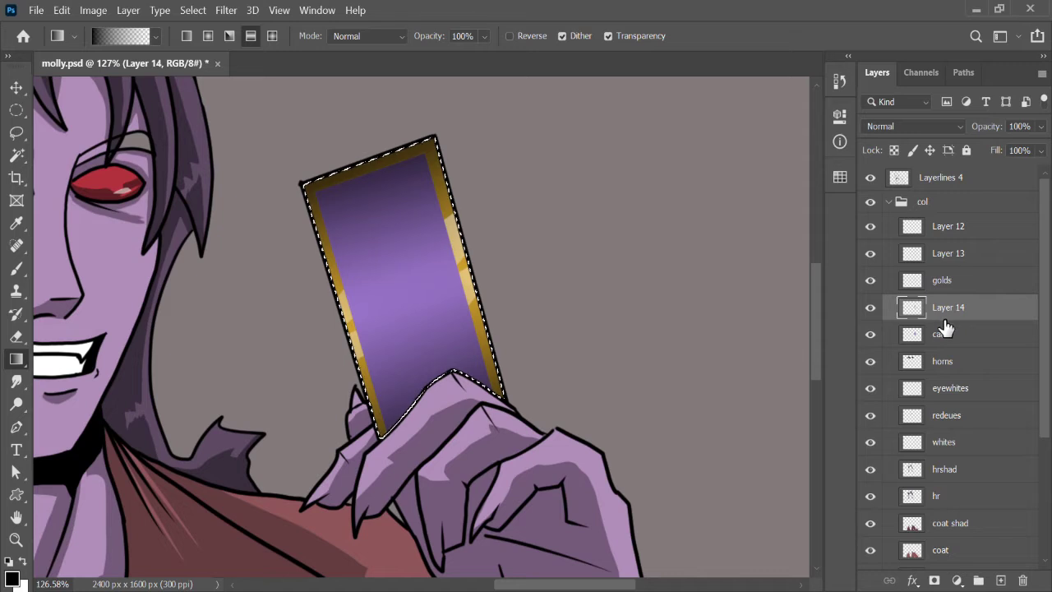
type("d")
key("Return")
Step: Rename Layer 13 as goldgrad and Layer 12 as Layegoldshiner 12
double_click(948, 253)
type("goldgrad")
key("Return")
double_click(955, 226)
type("goldshine")
key("Return")
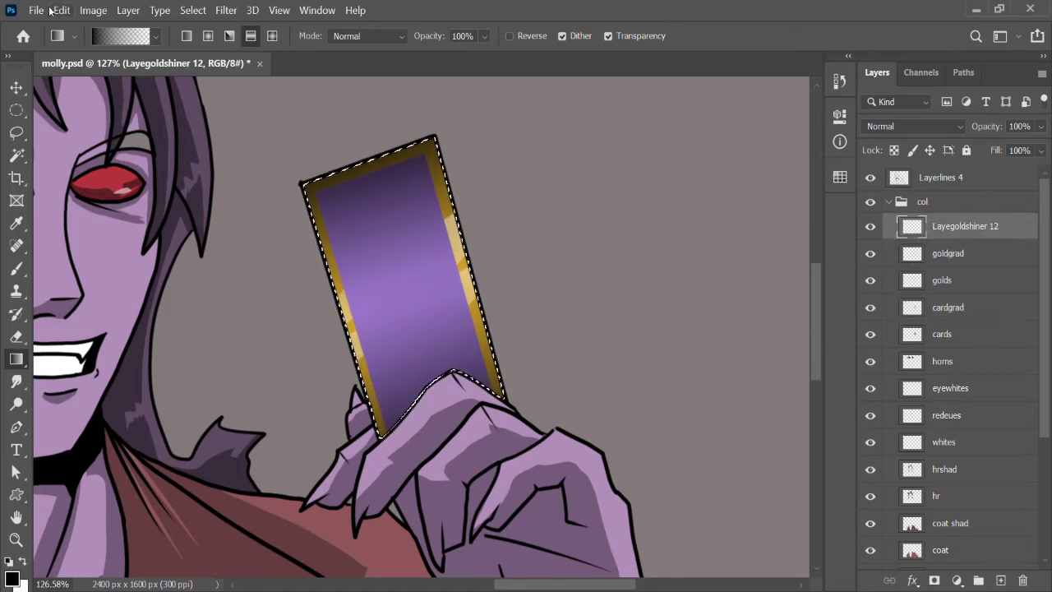
Step: Add a new layer, choose a dark purple, and try brushing a curl on the upper part of the card
key("ctrl+shift+alt+n")
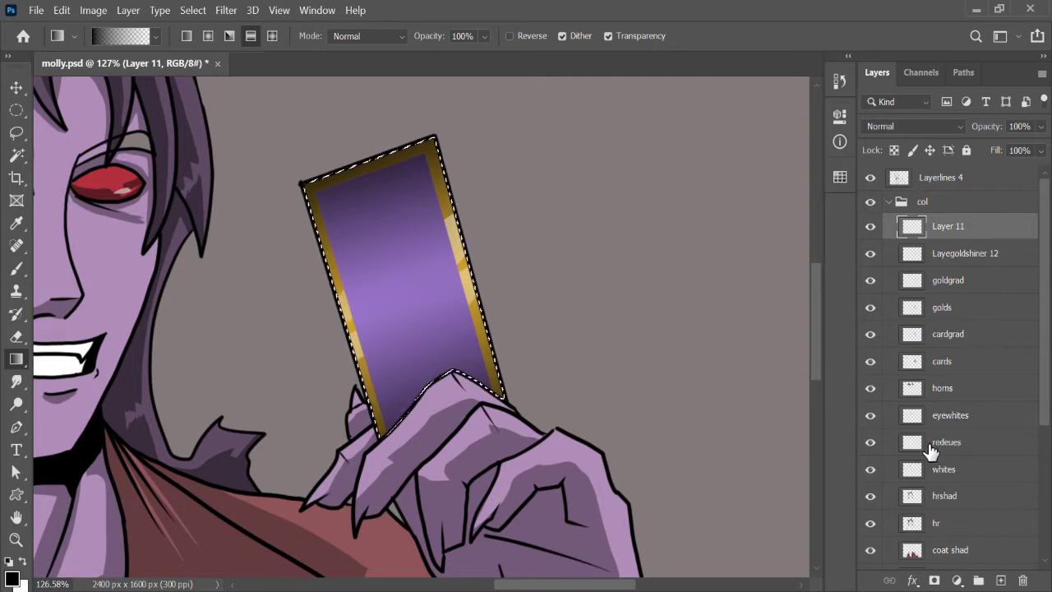
key("b")
key("i")
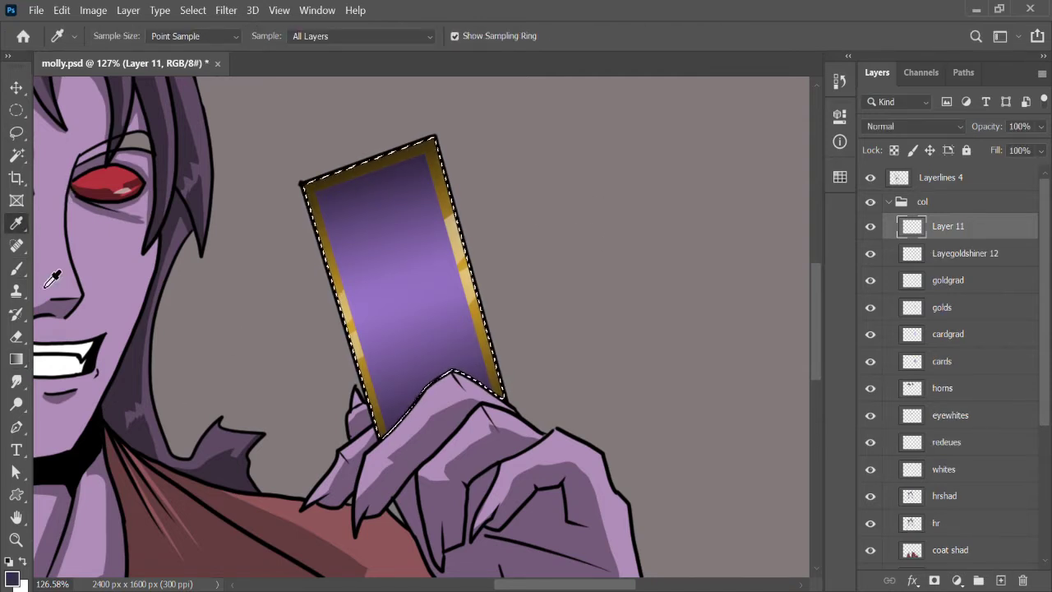
left_click(19, 268)
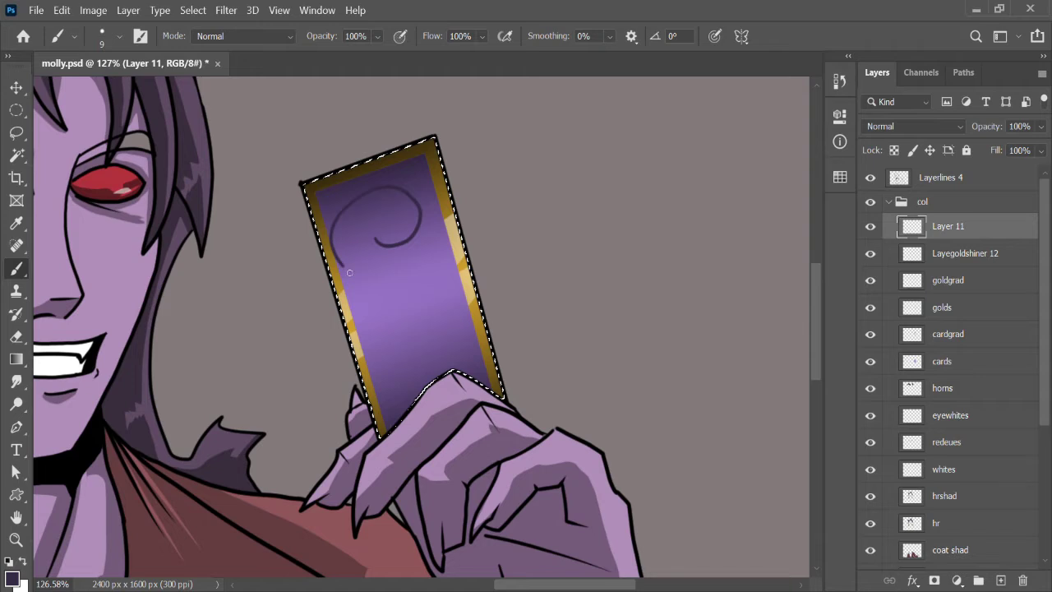
Step: Select curved bands across the card with the lasso and fill them with dark purple on a new layer above cards
key("l")
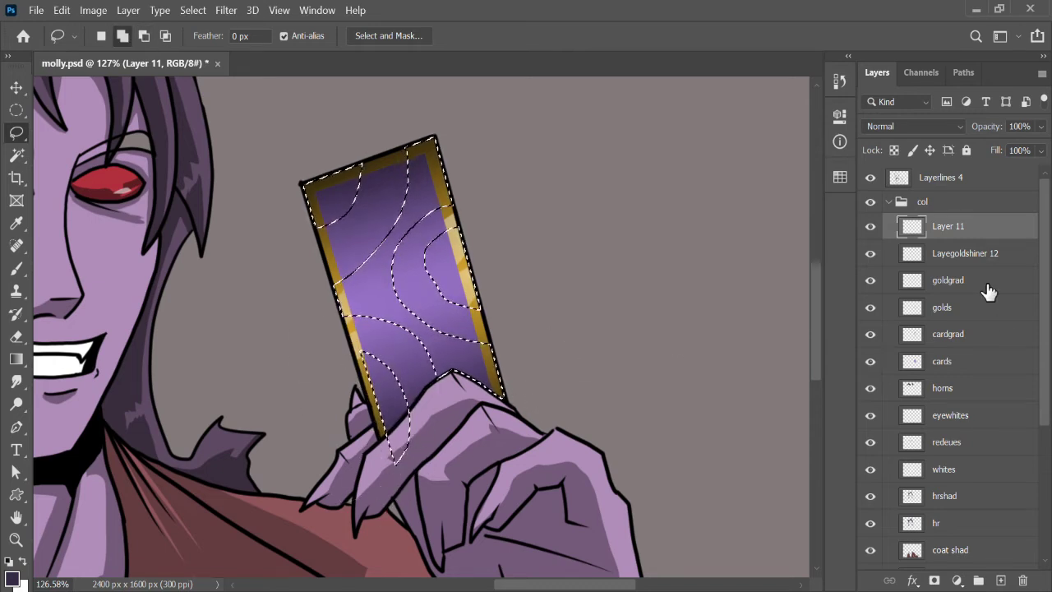
left_click(973, 362)
key("ctrl+j")
key("m")
left_click(712, 278)
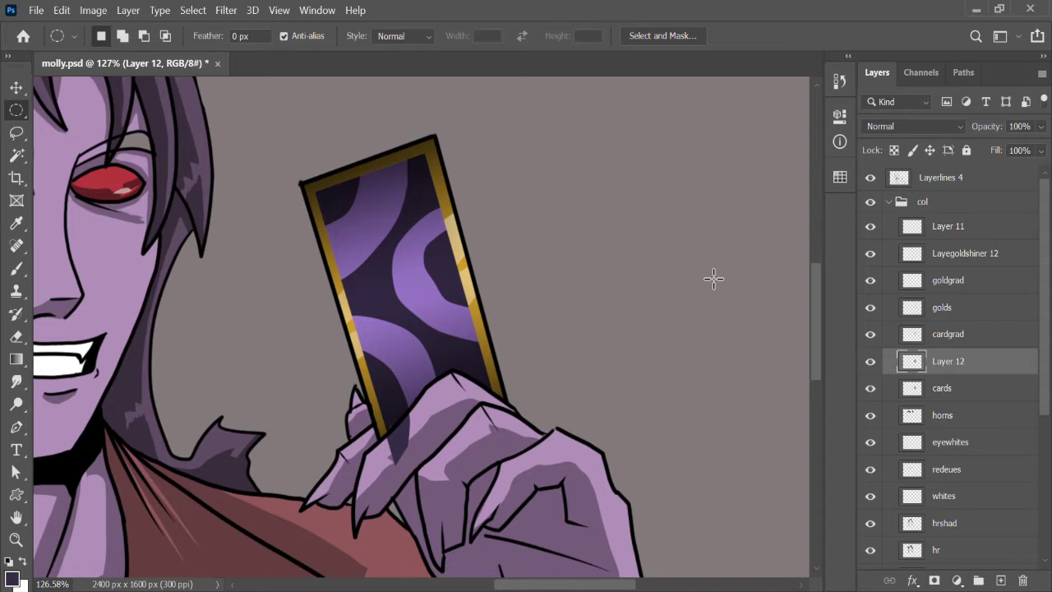
Step: Set the card pattern layer's opacity to 42% and delete the part of the pattern that overlaps the finger
key("4")
key("2")
key("z")
mouse_move(600, 291)
left_mouse_down()
mouse_move(465, 414)
mouse_move(466, 279)
left_mouse_up()
key("l")
key("Delete")
Step: Touch up the golds layer with the Eraser where the card border meets the fingers, and save the document
left_click(870, 307)
left_click(870, 307)
left_click(937, 306)
key("ctrl+d")
key("m")
left_click(23, 341)
key("z")
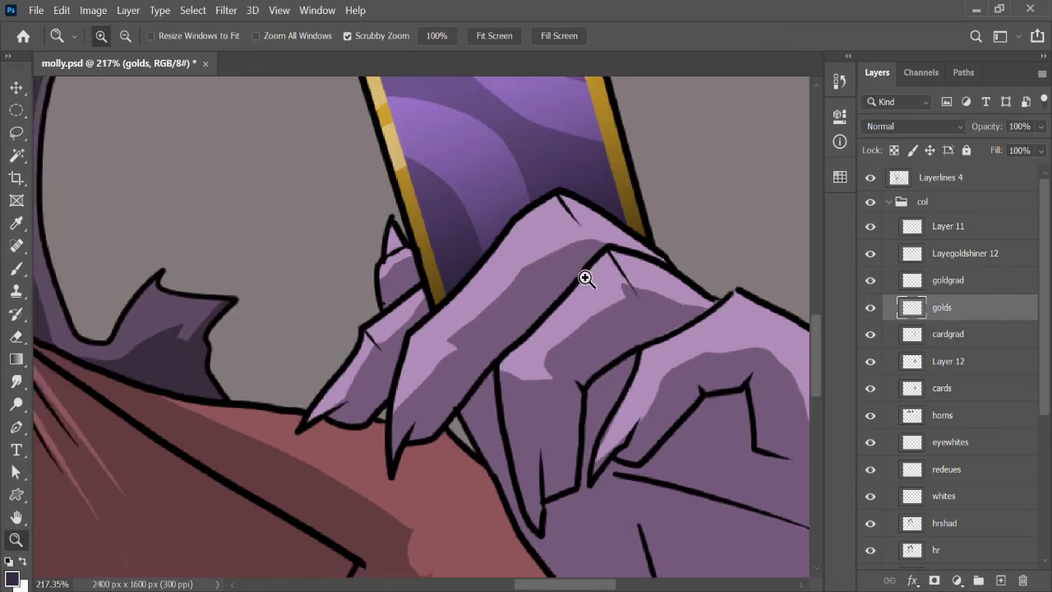
left_click_drag(575, 277, 544, 271)
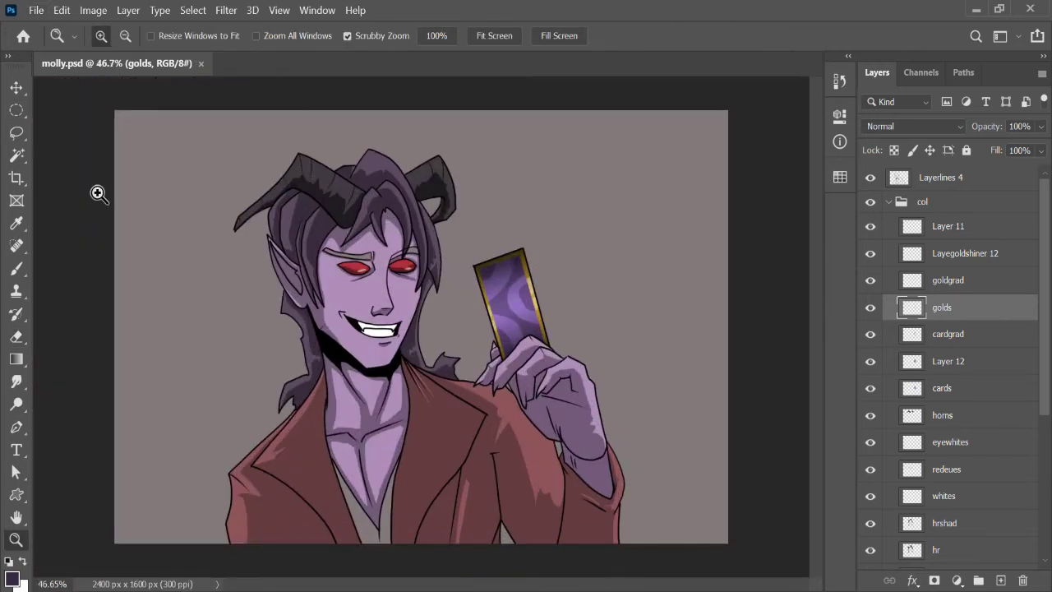
Step: Add a new layer named brows directly above eyewhites
left_click(969, 442)
key("ctrl+shift+alt+n")
double_click(945, 443)
type("brows")
key("Return")
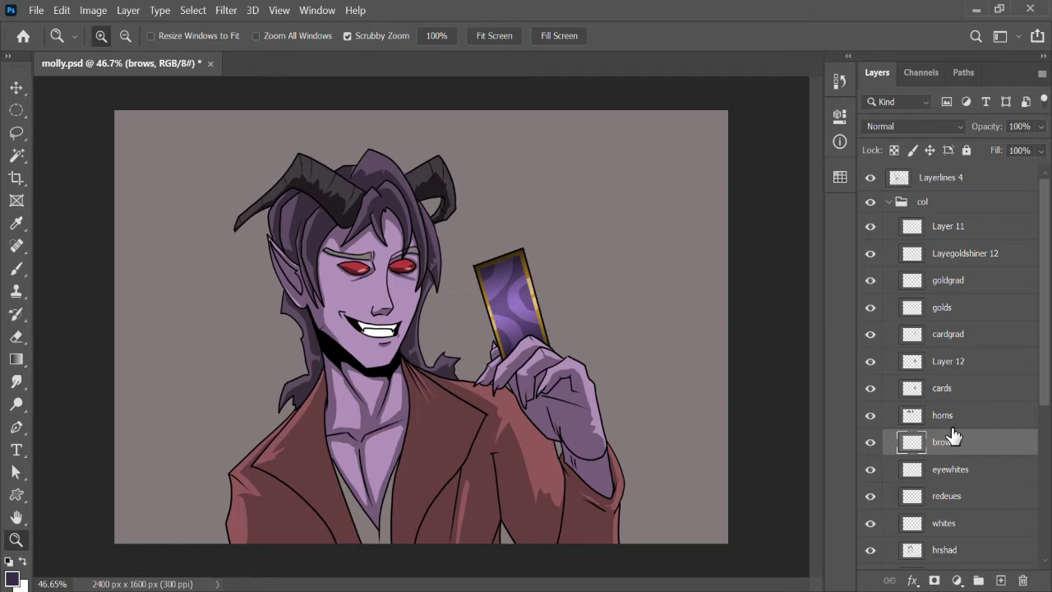
Step: Select both eyebrow shapes on the line art with the Magic Wand and fill them with the hair purple on the brows layer
left_click_drag(366, 243, 428, 243)
key("i")
key("w")
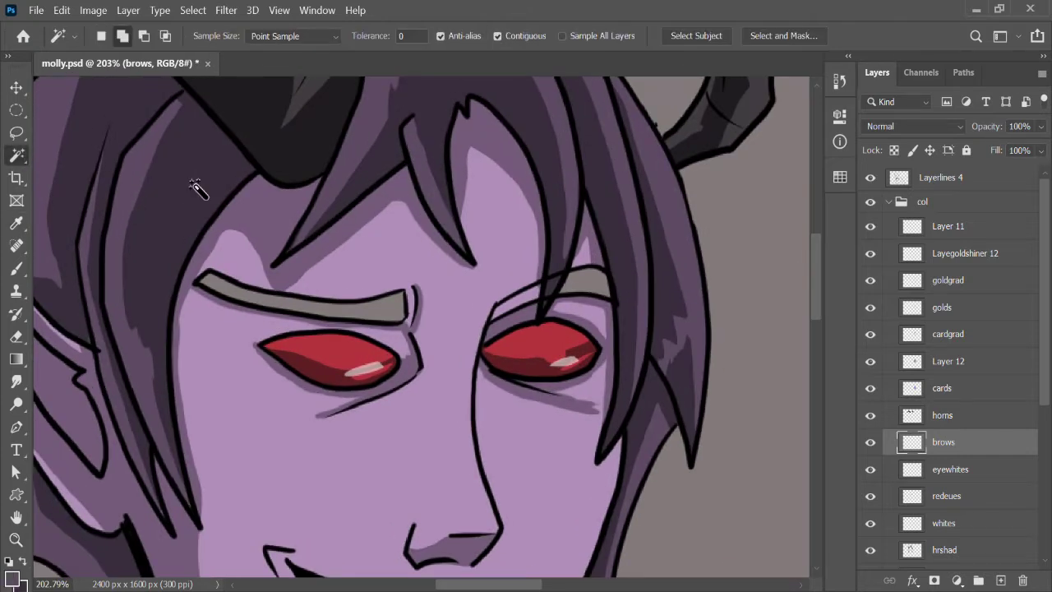
left_click(941, 177)
left_click(586, 282)
left_click(304, 304)
left_click(517, 301)
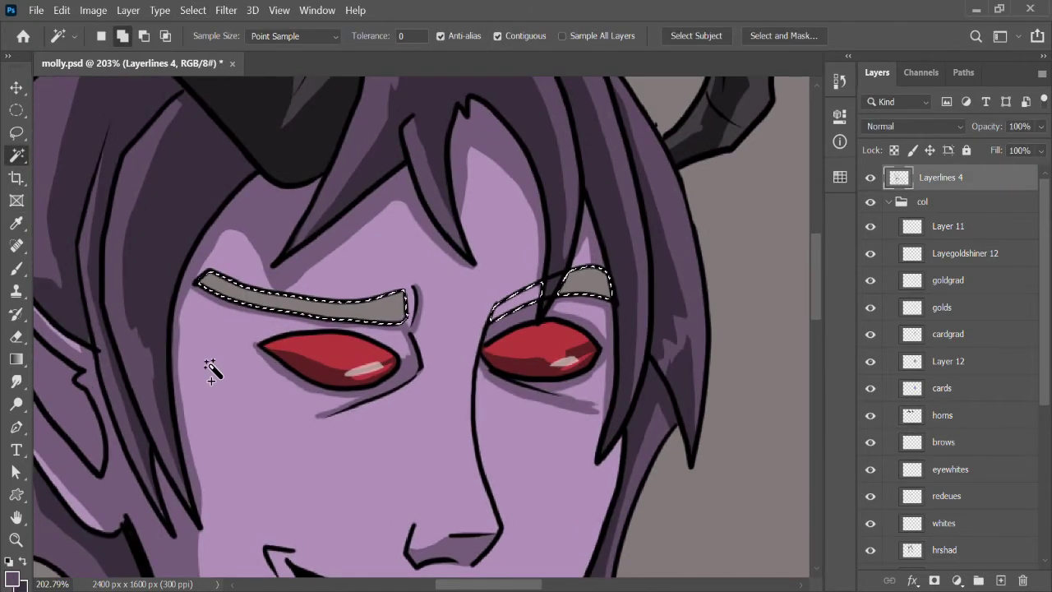
left_click(945, 442)
Step: Shade the lower edges of both brows with a darker purple inside the selection, deselect, and save the document
key("l")
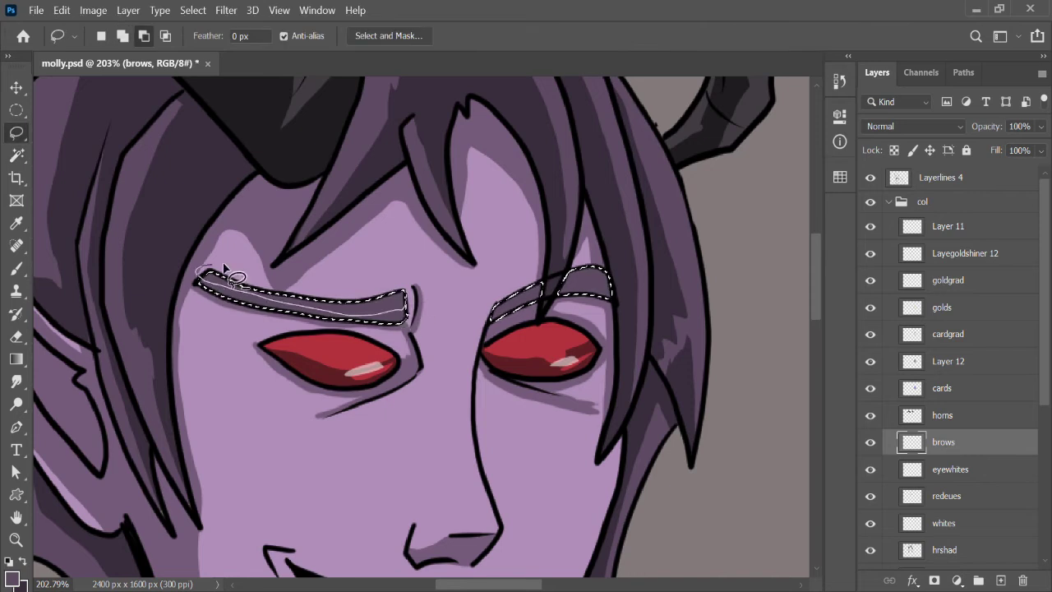
key("alt+BackSpace")
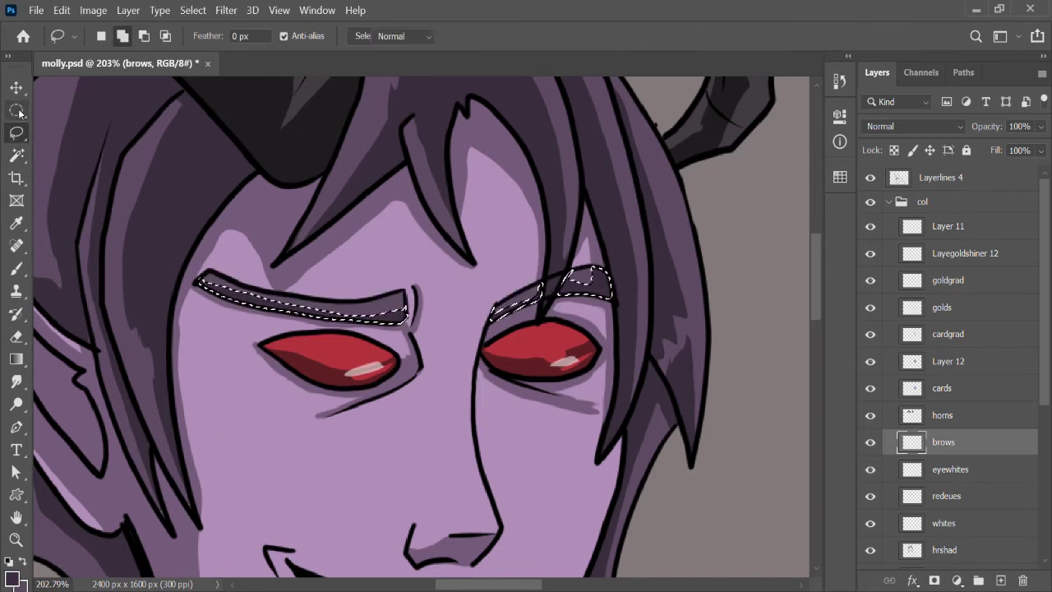
key("ctrl+d")
key("z")
key("ctrl+0")
key("ctrl+s")
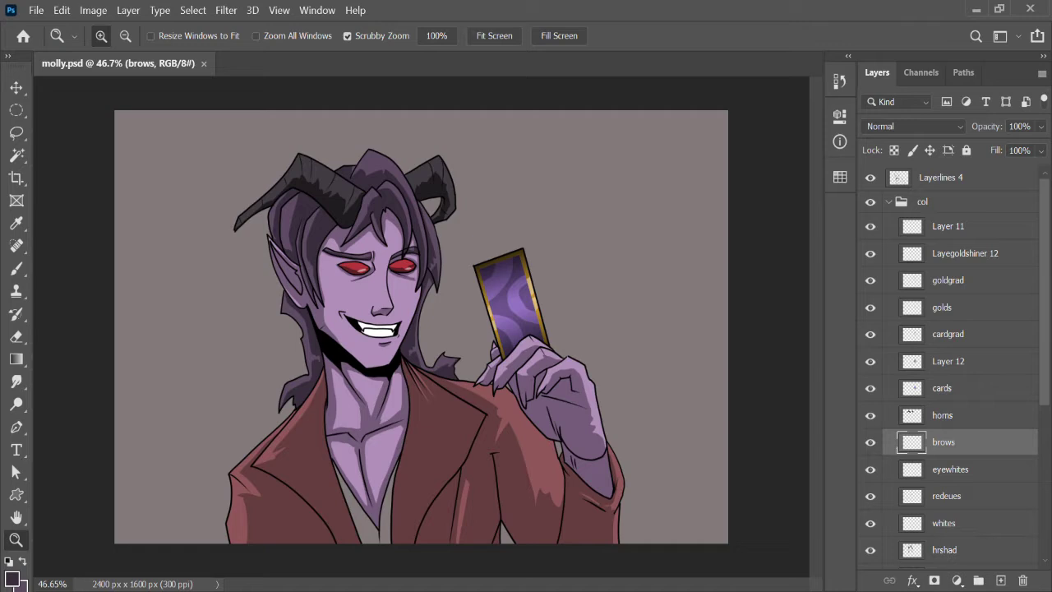
Step: Load the coat shad layer as a selection and apply a dark purple gradient rising from the coat's bottom on a new layer above it
scroll(953, 370, "down", 3)
left_click(953, 424)
left_click(911, 424, "ctrl")
key("ctrl+shift+alt+n")
key("g")
left_click_drag(403, 460, 407, 544)
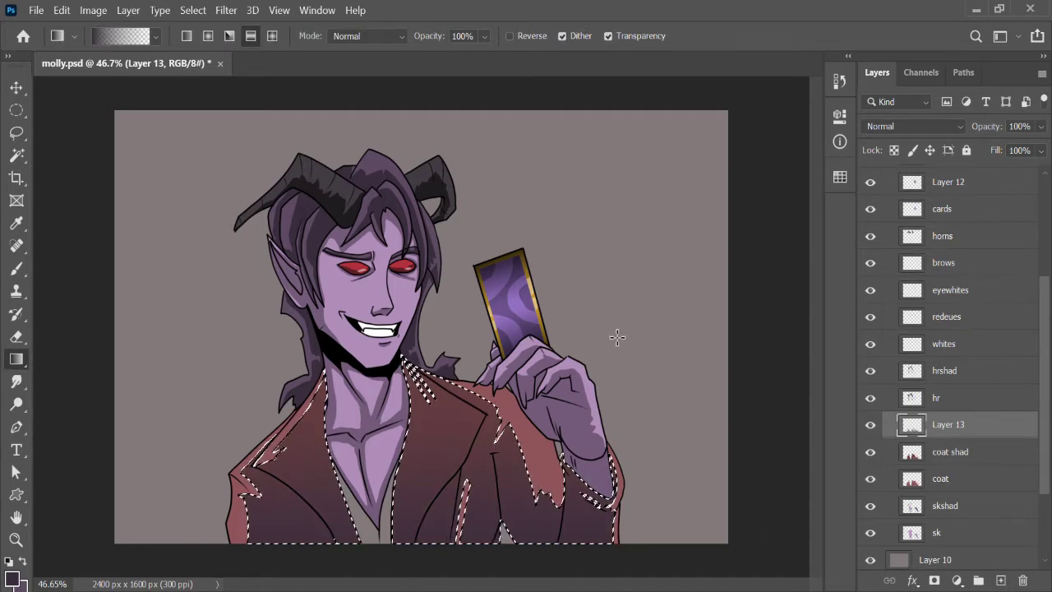
left_click(16, 108)
left_click(653, 291)
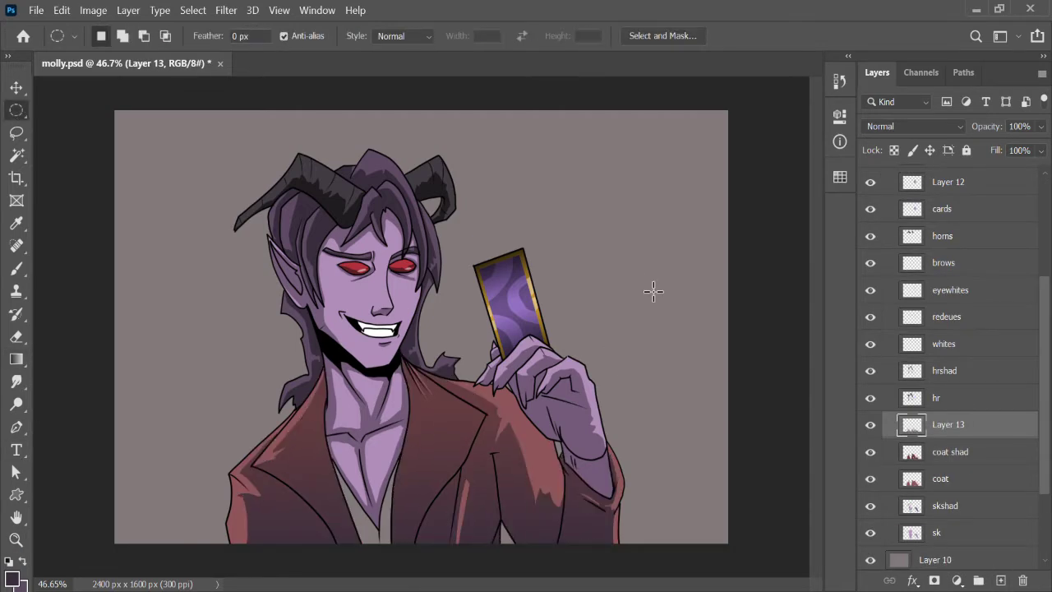
Step: Load the skshad layer as a selection, add a dark gradient on a new layer above it, and create a bg group with empty layers
scroll(975, 341, "up", 1)
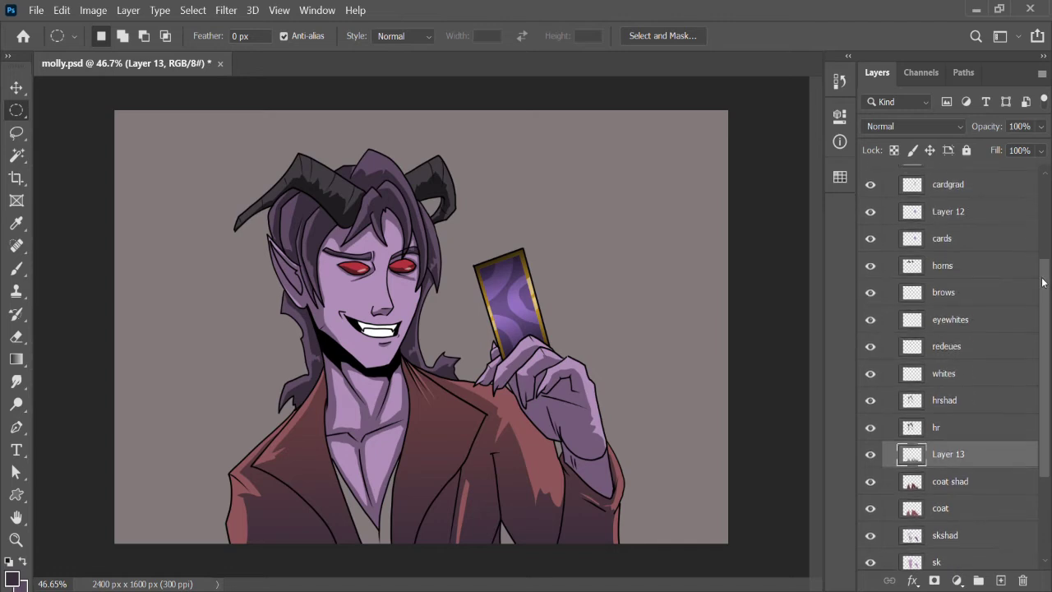
scroll(970, 353, "down", 3)
left_click(945, 394)
left_click(911, 395, "ctrl")
key("ctrl+shift+alt+n")
key("g")
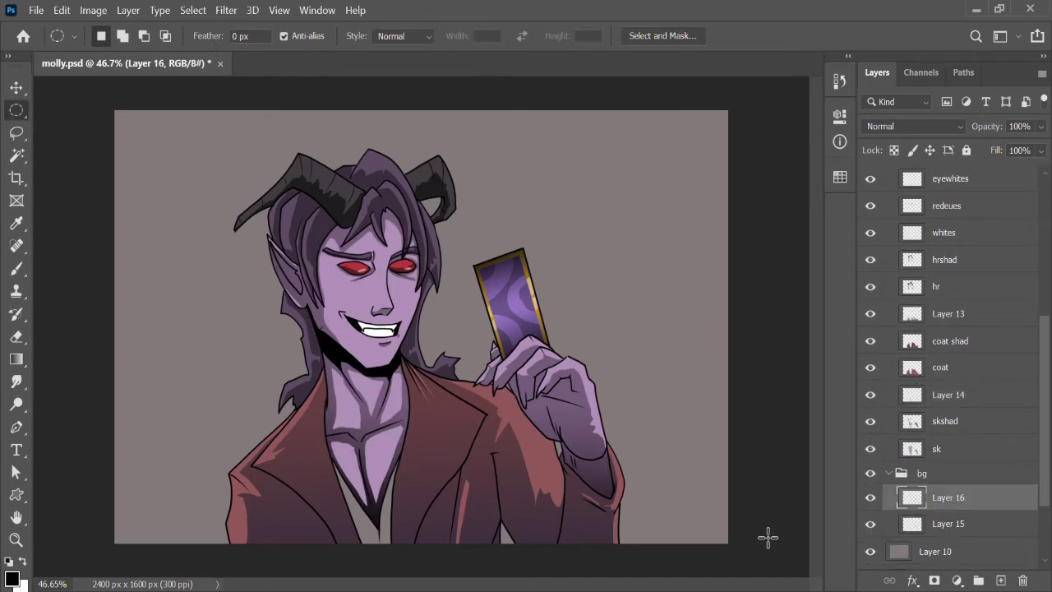
Step: Select the shirt areas between the lapels with the Magic Wand on the line art and fill them with grey on a layer named shirt
key("alt+BackSpace")
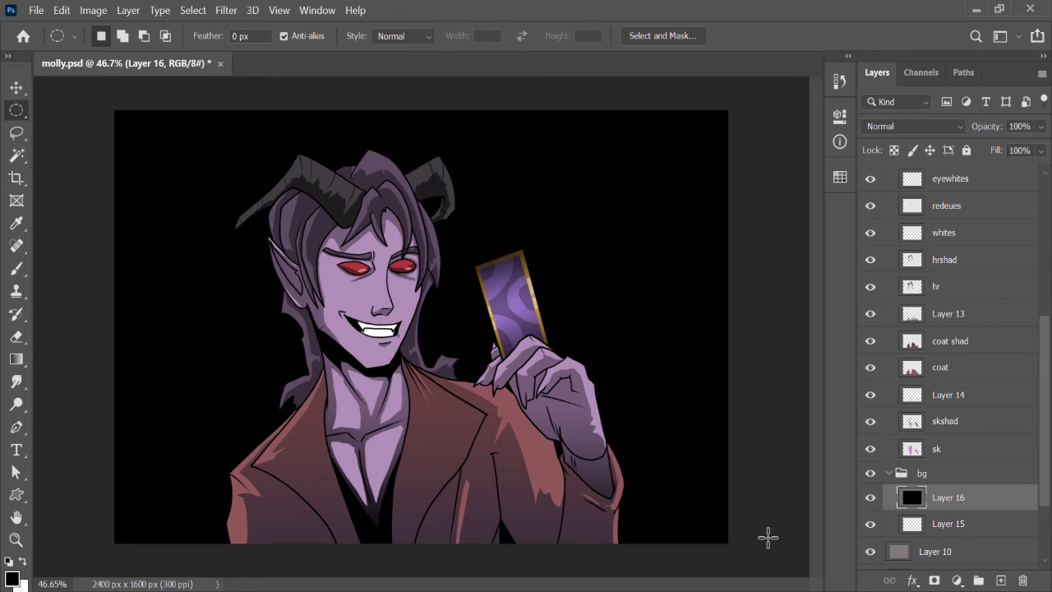
key("ctrl+z")
left_click(957, 421)
scroll(1005, 411, "up", 5)
key("w")
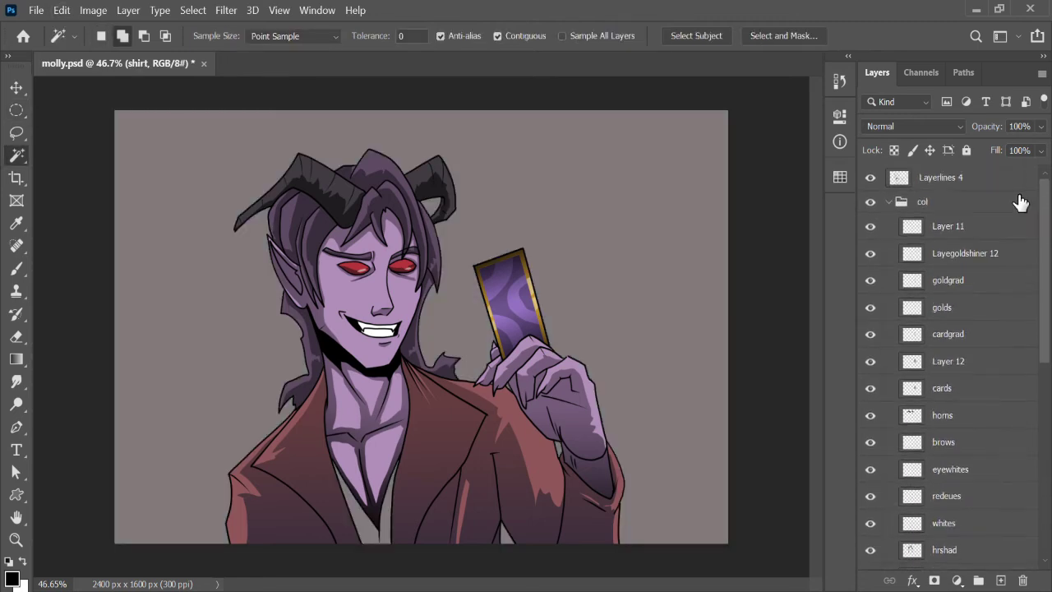
left_click(945, 178)
left_click(393, 497)
left_click(141, 477, "ctrl")
key("i")
key("w")
Step: Darken the lower part of the shirt with a black gradient on a new layer above shirt, and deselect
key("z")
left_click_drag(383, 534, 416, 479)
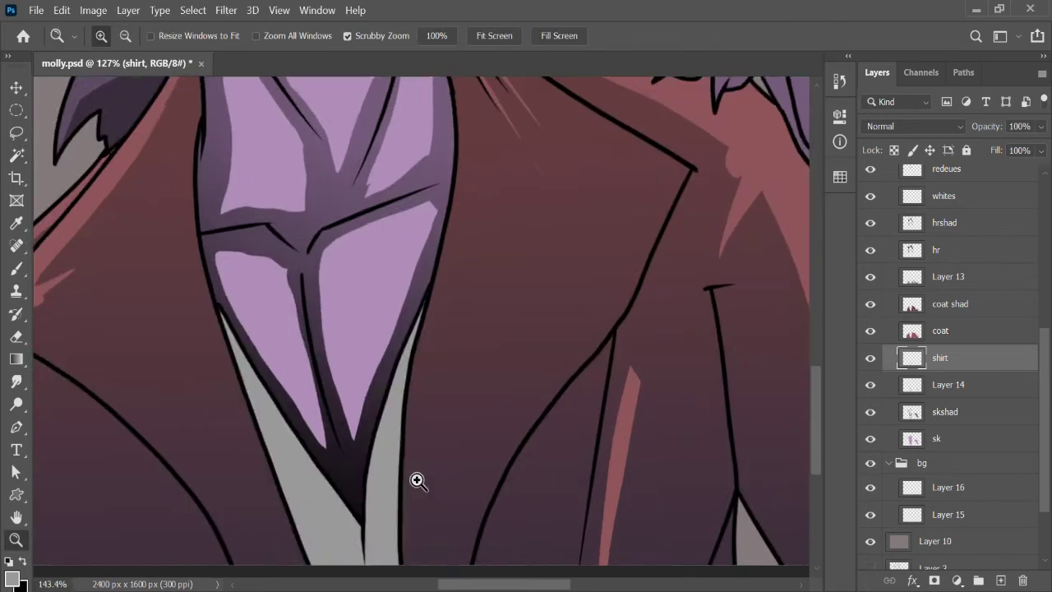
key("l")
mouse_move(430, 345)
left_mouse_down()
mouse_move(428, 297)
mouse_move(415, 328)
left_mouse_up()
key("ctrl+shift+alt+n")
key("g")
scroll(354, 488, "down", 3)
left_click_drag(354, 533, 354, 460)
key("l")
key("ctrl+d")
key("z")
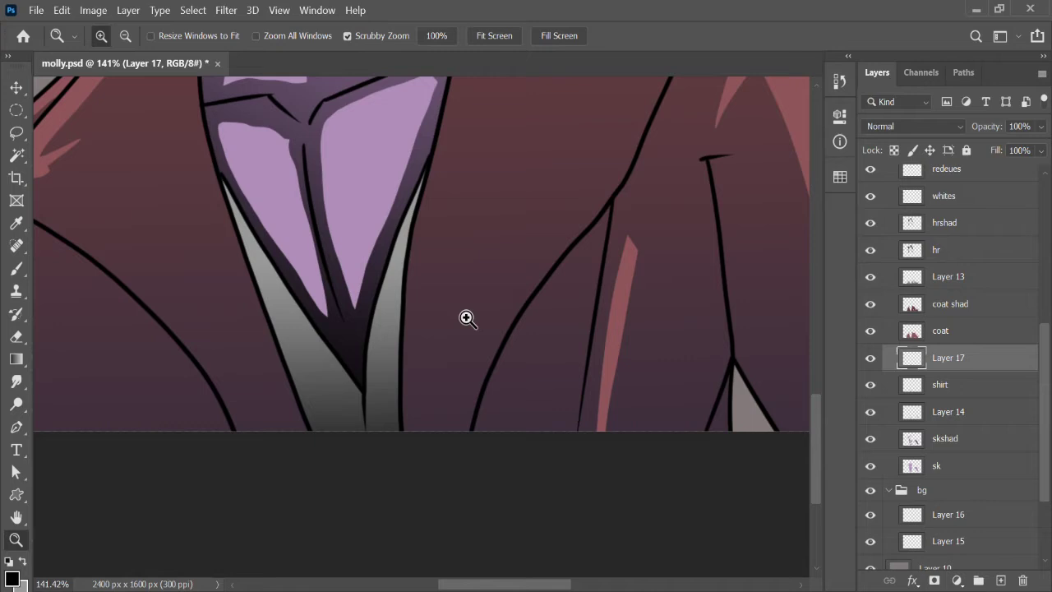
Step: Fill Layer 16 in the bg group with a muted purple as the background colour
scroll(535, 379, "down", 5)
left_click(948, 511)
key("alt+BackSpace")
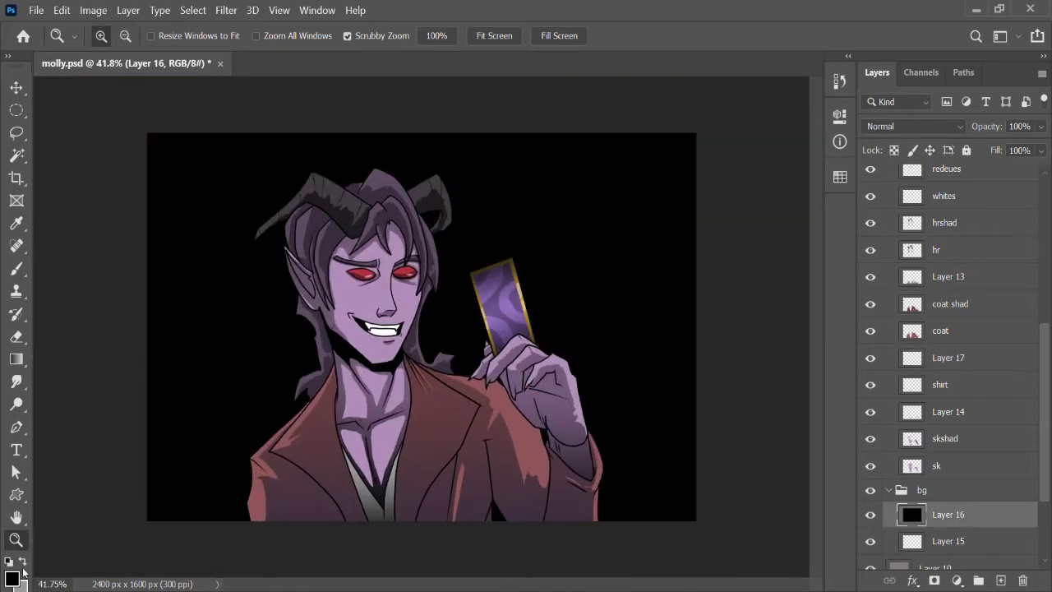
key("i")
key("alt+BackSpace")
key("z")
Step: Add a new layer in the bg group and apply a black gradient rising from the bottom of the background
key("ctrl+shift+alt+n")
key("g")
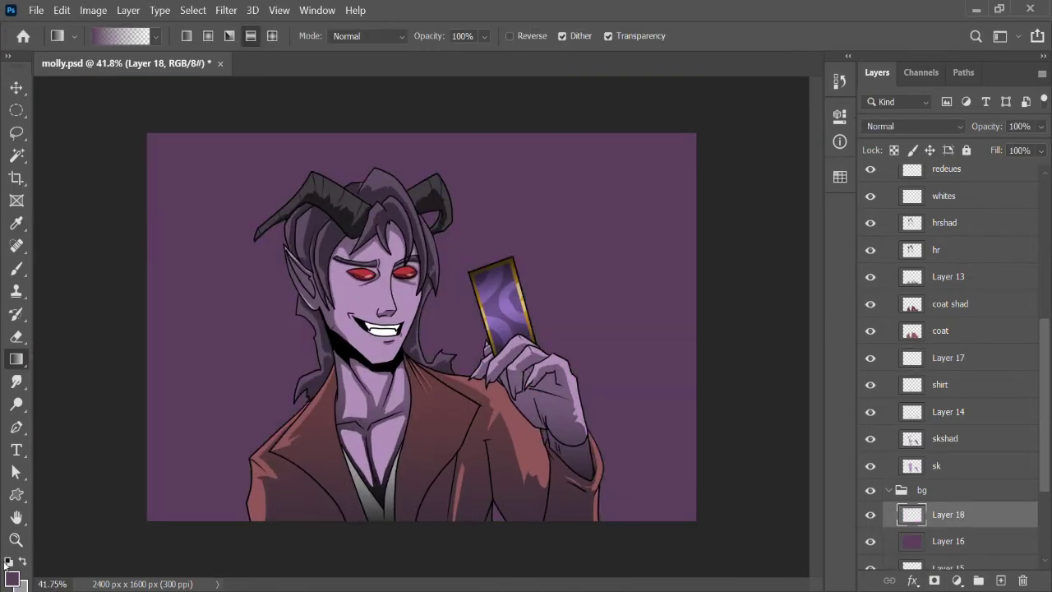
left_click_drag(407, 561, 411, 345)
Step: Paint black specks and a large purple splatter texture across the background on a new layer with textured brushes
key("ctrl+shift+alt+n")
key("b")
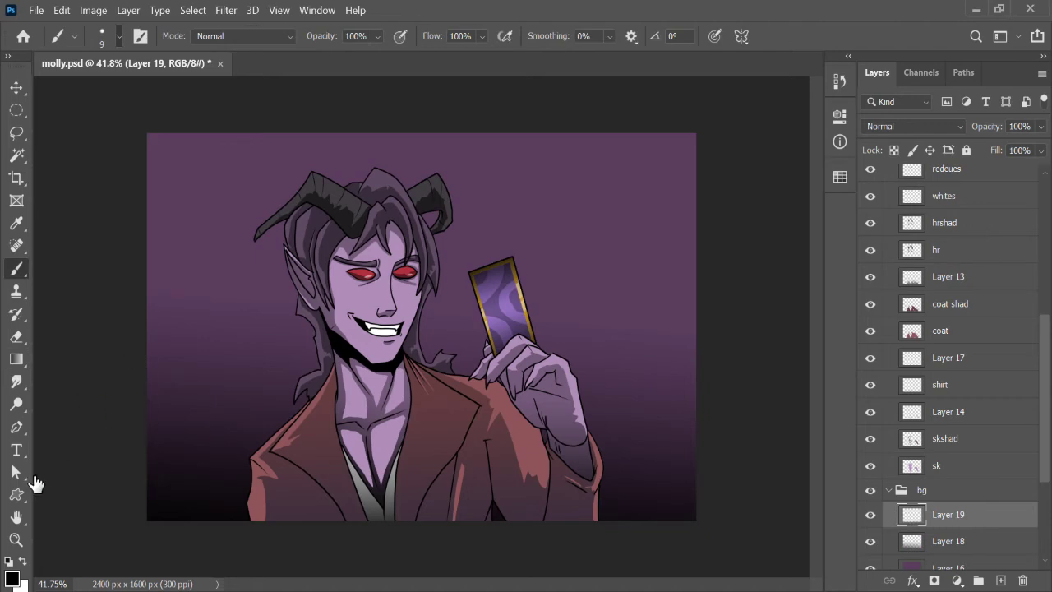
key("period")
left_click(760, 238)
left_click(599, 206, "alt")
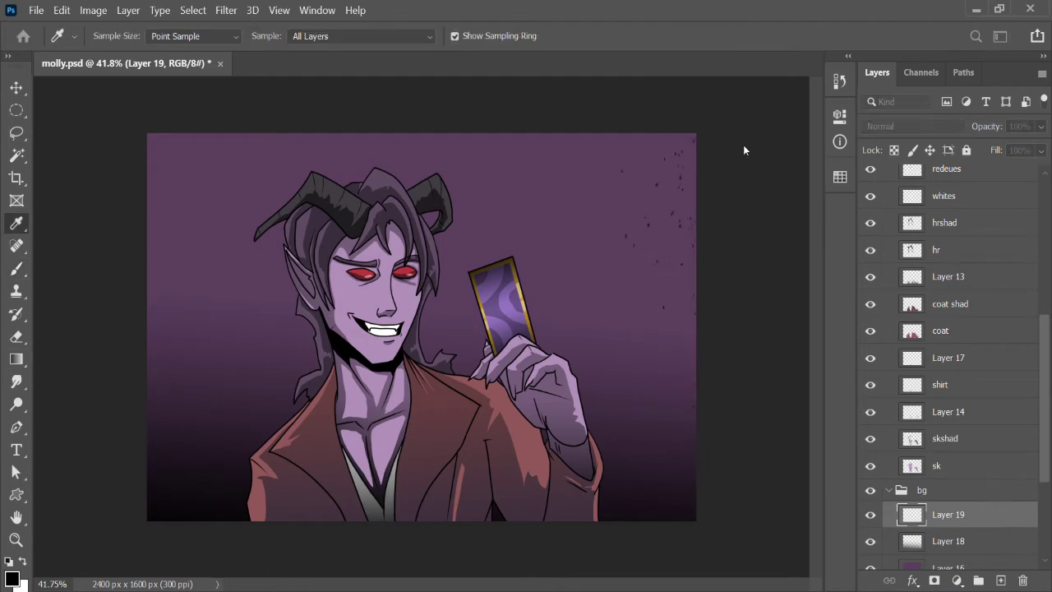
mouse_move(276, 386)
left_mouse_down()
mouse_move(756, 444)
mouse_move(294, 279)
mouse_move(625, 460)
mouse_move(168, 477)
left_mouse_up()
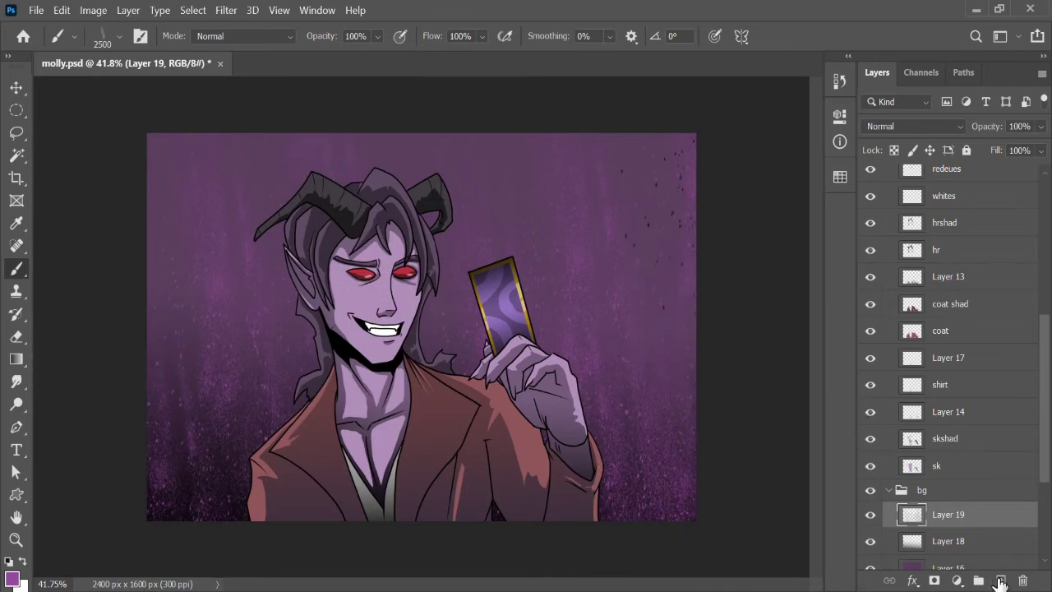
Step: Brush dark purple texture on a new background layer and apply a black gradient from the bottom on another layer beneath the textures
left_click(1000, 580)
key("i")
left_click(368, 322)
key("b")
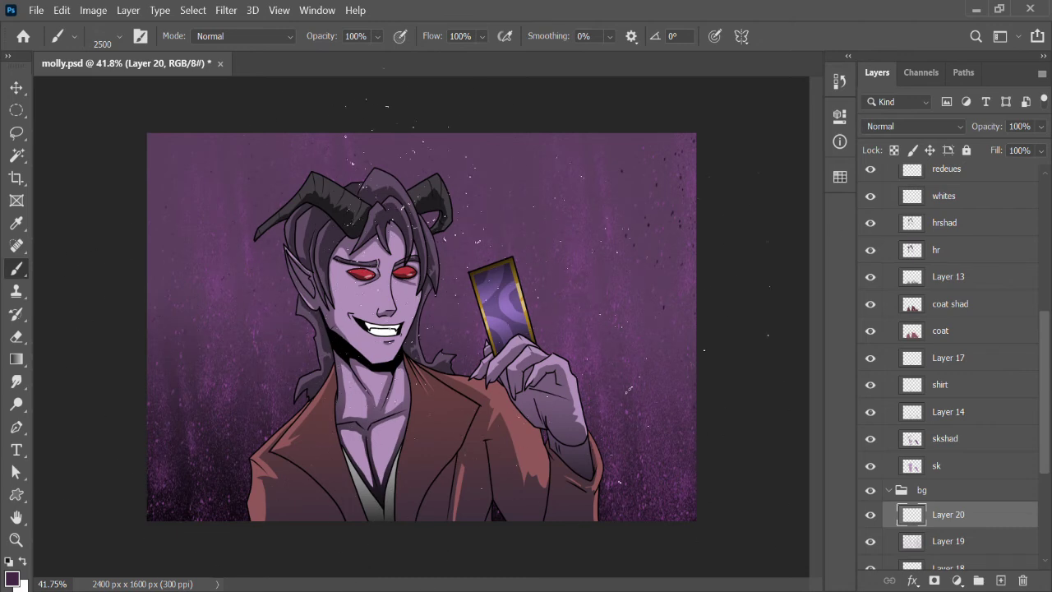
left_click(950, 304)
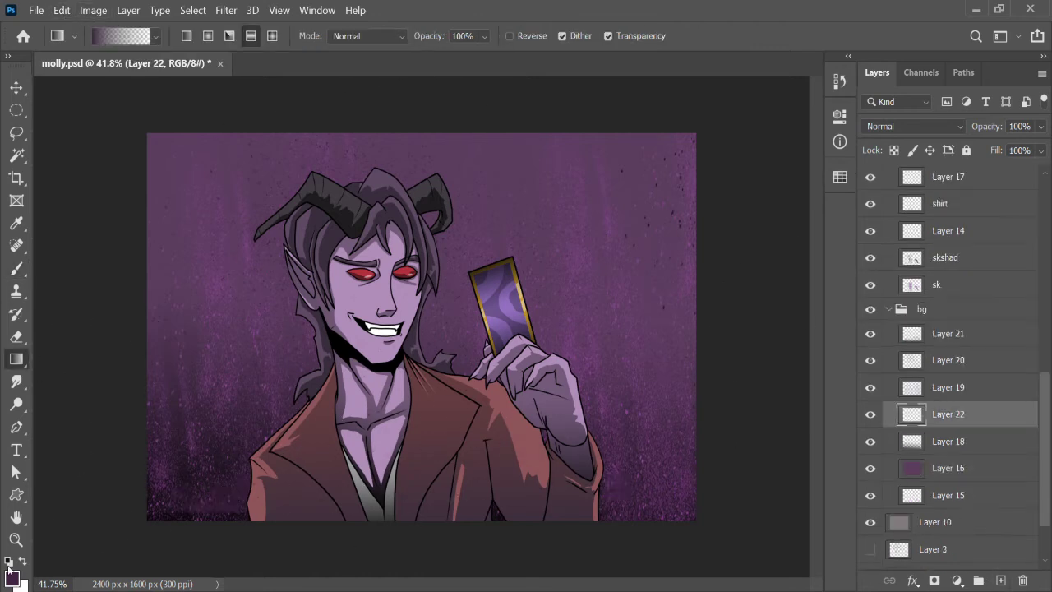
left_click_drag(444, 510, 447, 133)
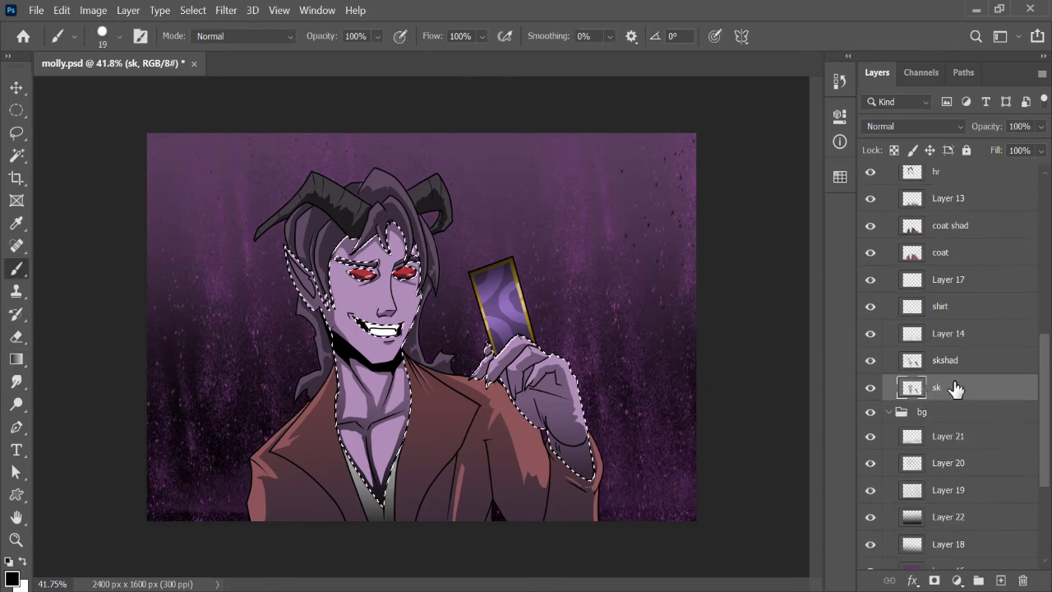
Step: Lasso curling tattoo shapes on the cheek, jaw and neck and fill them with dark purple on a new layer above sk
key("ctrl+shift+alt+n")
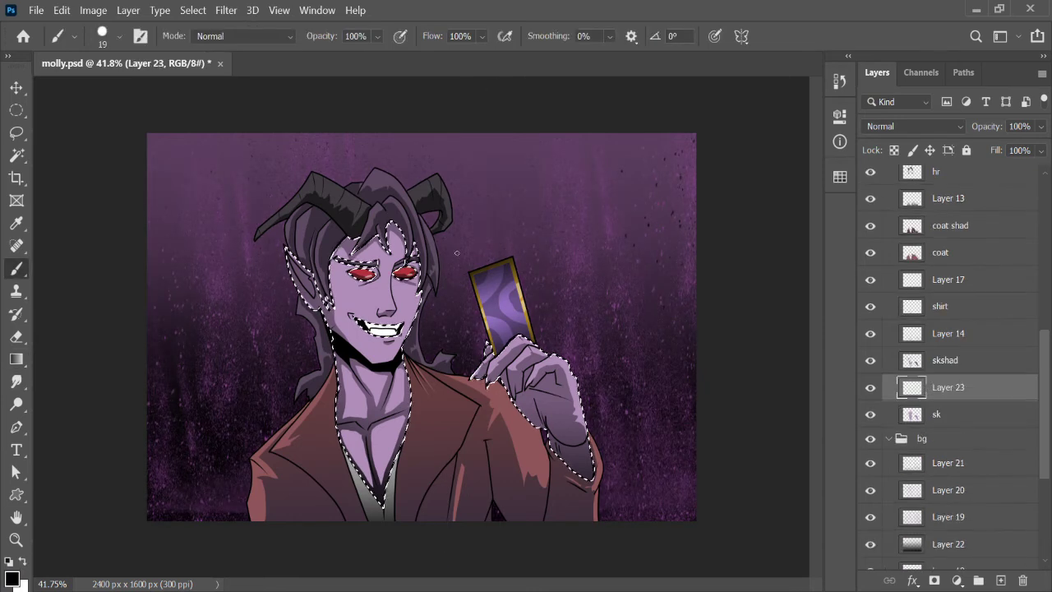
key("z")
left_click(387, 330)
left_click(376, 327)
key("l")
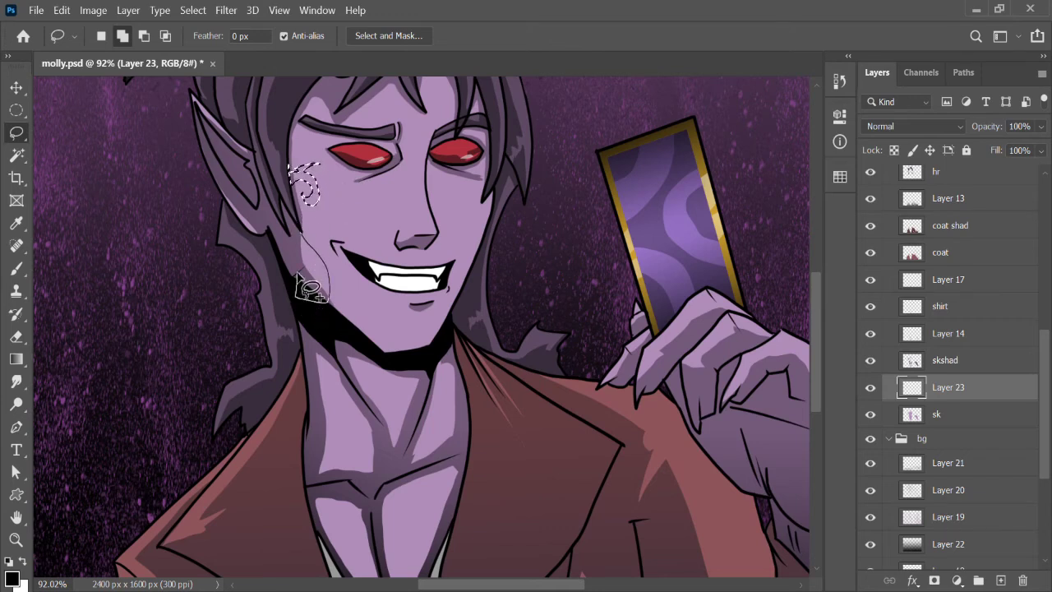
key("shift")
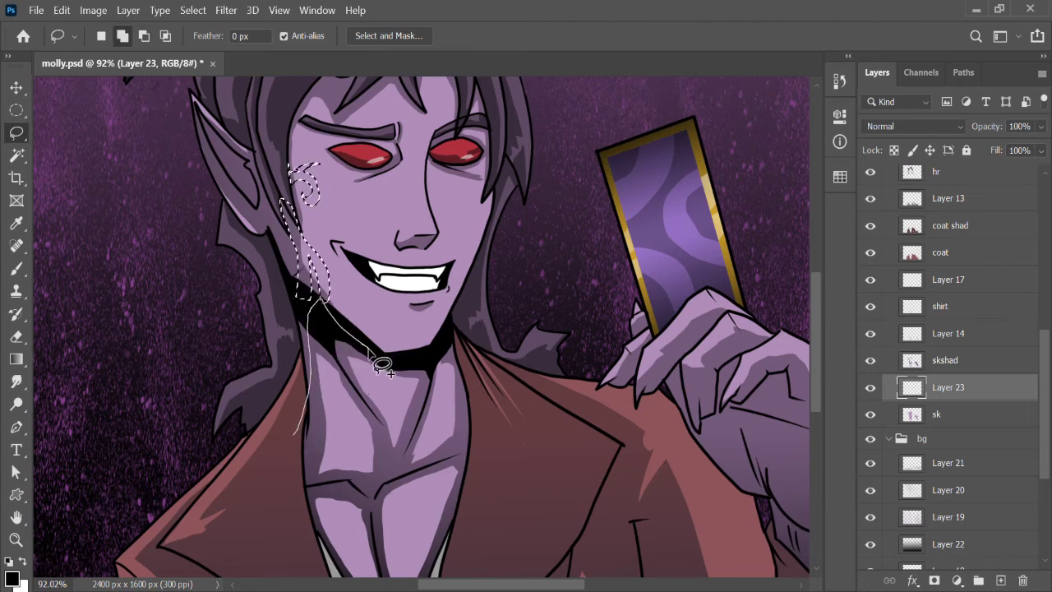
left_click_drag(315, 487, 309, 477)
key("alt")
mouse_move(352, 411)
left_mouse_down()
mouse_move(348, 399)
mouse_move(335, 471)
mouse_move(366, 386)
left_mouse_up()
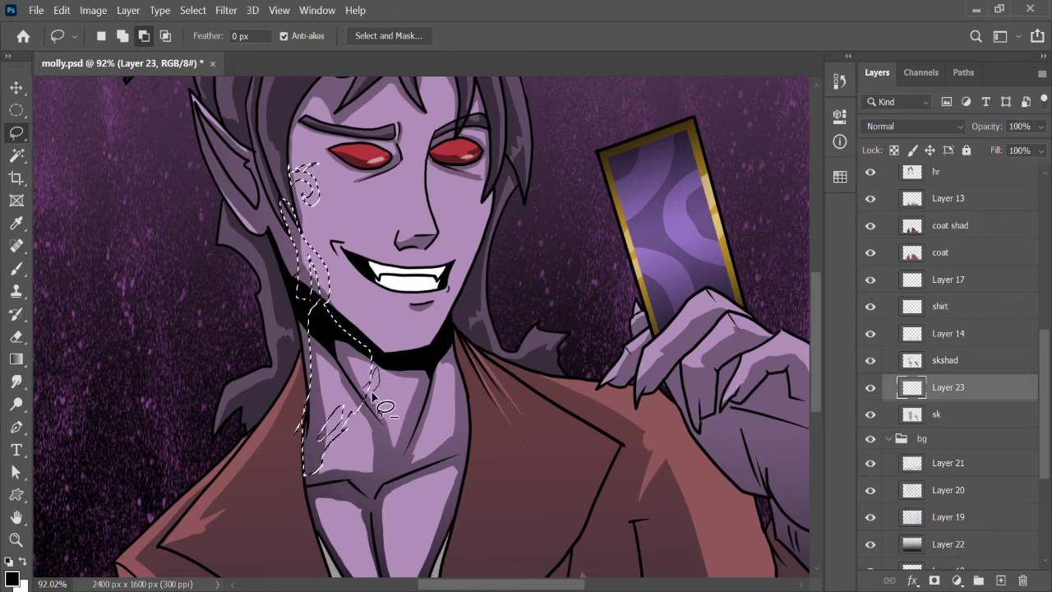
mouse_move(369, 352)
left_mouse_down()
mouse_move(351, 326)
mouse_move(320, 395)
mouse_move(341, 371)
mouse_move(340, 317)
mouse_move(304, 450)
left_mouse_up()
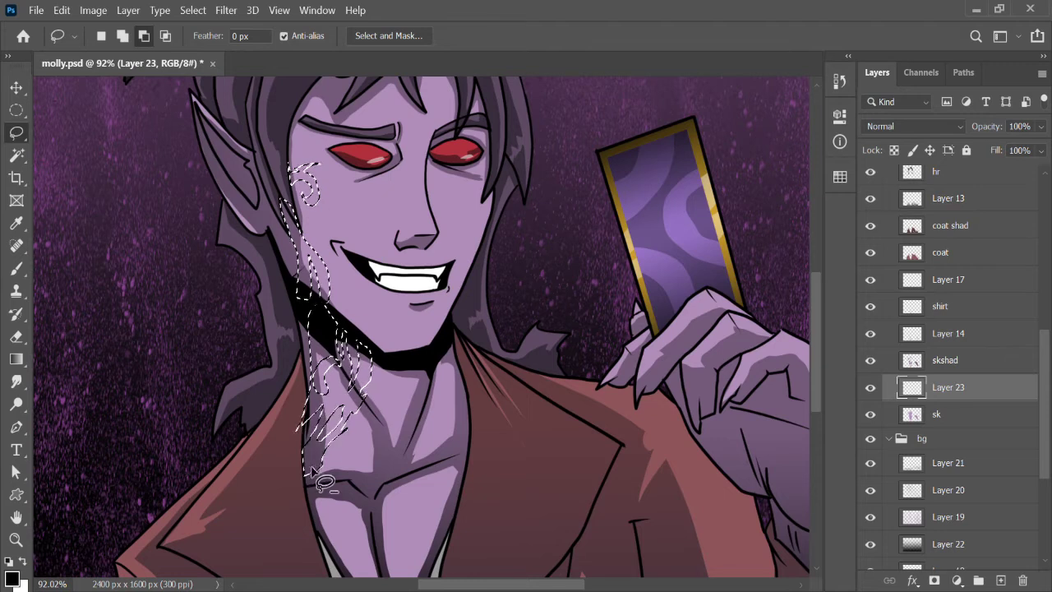
key("i")
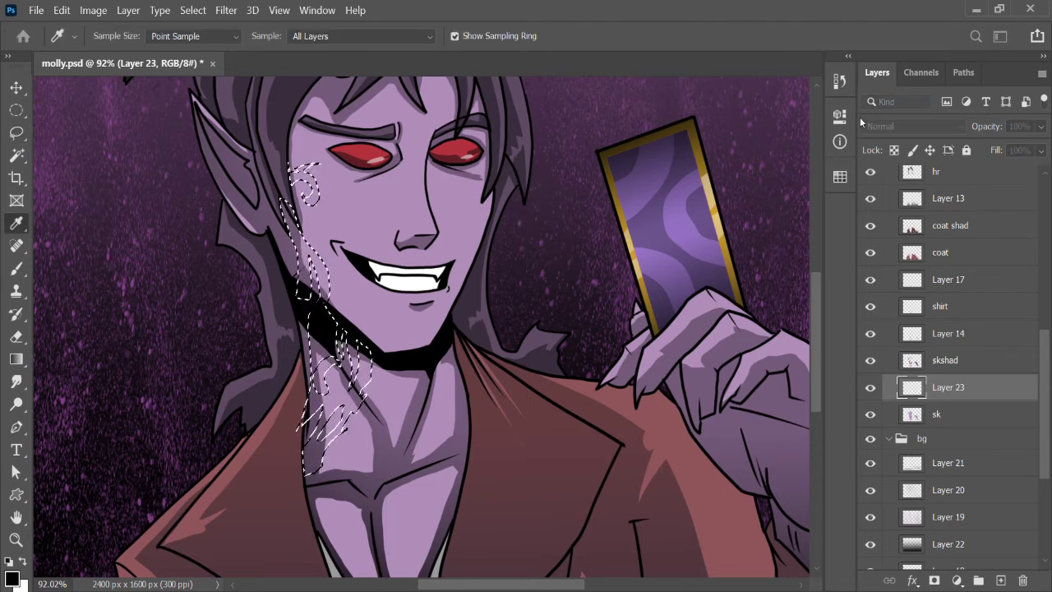
key("l")
Step: Move the tattoo layer above skshad, deselect, and add curved dark purple strokes to the neck tattoo
mouse_move(953, 387)
left_mouse_down()
mouse_move(975, 329)
mouse_move(977, 338)
left_mouse_up()
key("m")
key("ctrl+d")
key("l")
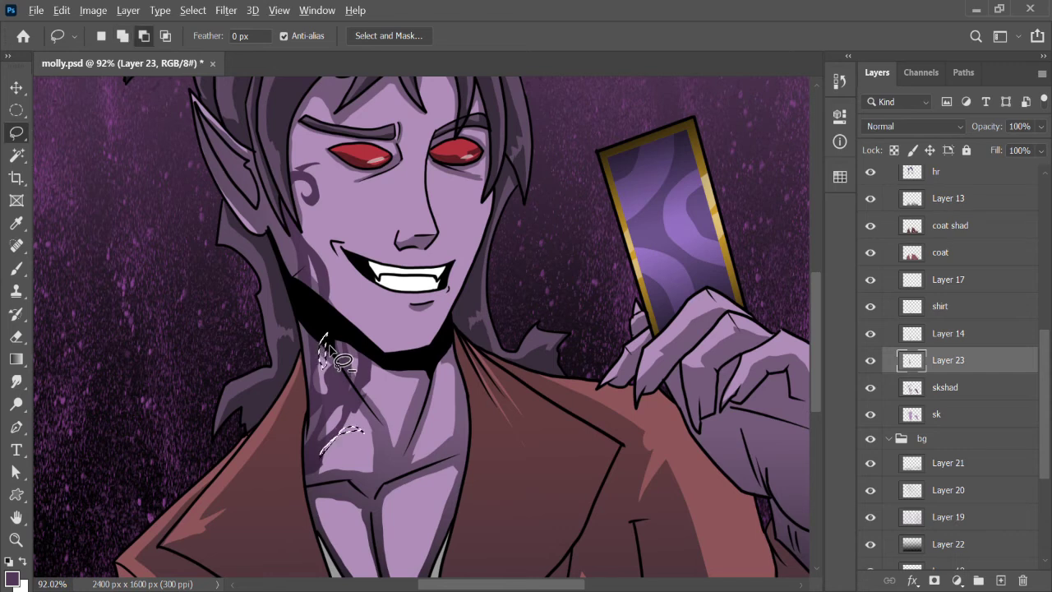
key("m")
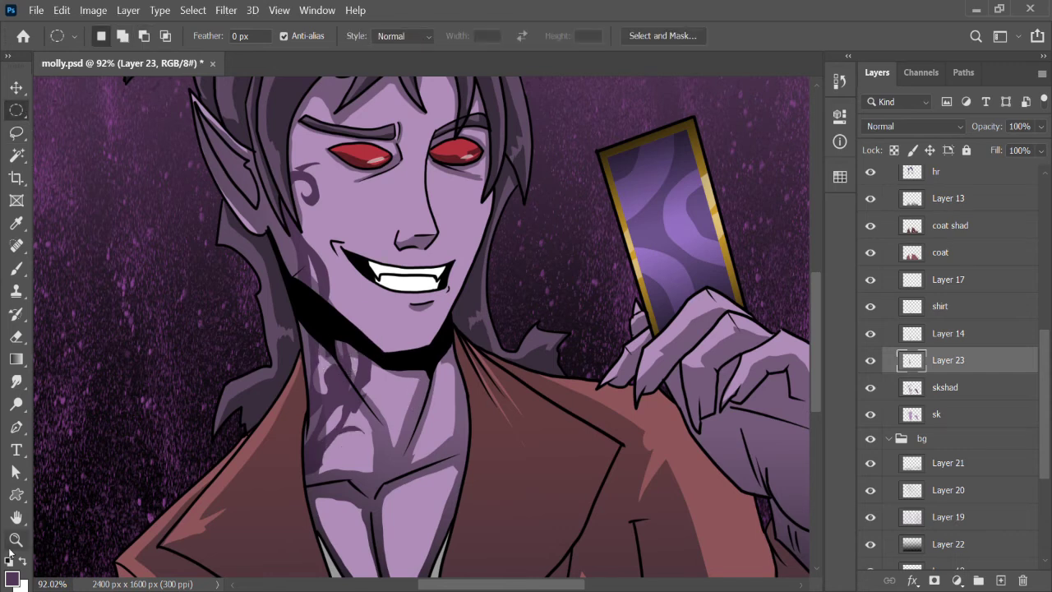
Step: Add a new layer named scars above the tattoo layer
left_click(16, 539)
scroll(66, 206, "up", 5)
key("b")
key("z")
scroll(465, 424, "down", 8)
scroll(465, 424, "up", 2)
key("ctrl+shift+alt+n")
left_click(949, 360)
type("scars")
key("Return")
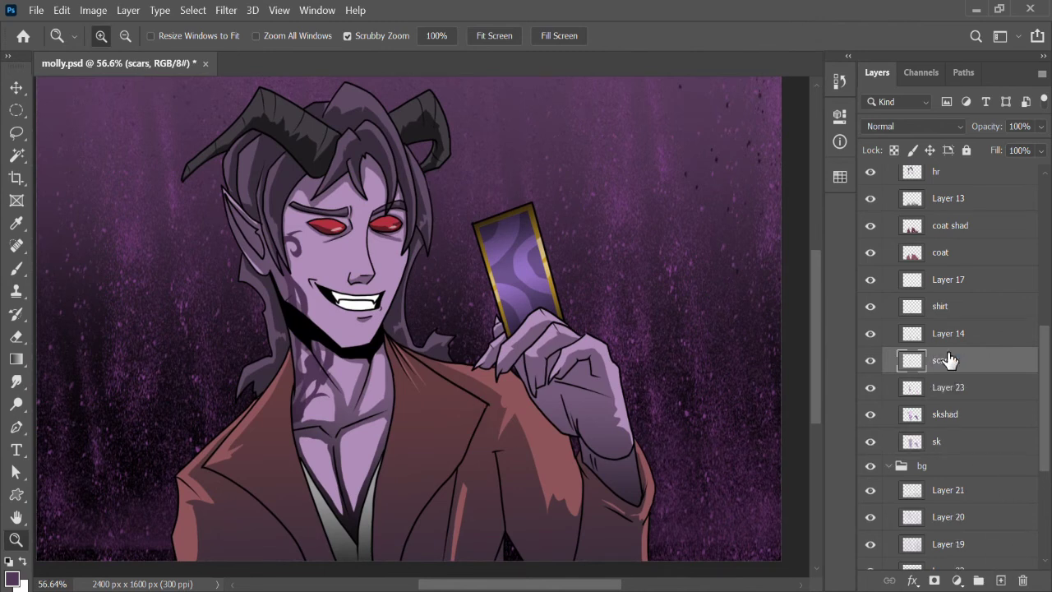
Step: Lasso thin slanted scars across the chest and collarbones, fill them with a sampled greyish purple on the scars layer, and deselect
scroll(351, 434, "up", 7)
key("l")
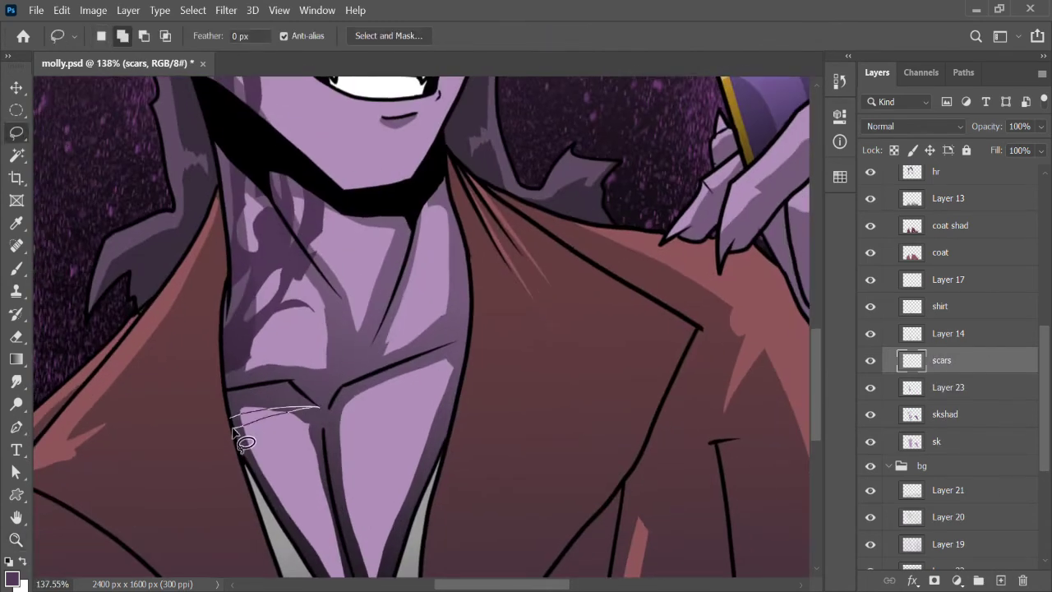
left_click_drag(334, 406, 448, 372)
left_click_drag(246, 386, 369, 355)
left_click_drag(296, 352, 411, 327)
left_click_drag(354, 302, 448, 294)
left_click_drag(230, 358, 320, 318)
left_click_drag(403, 335, 492, 321)
mouse_move(427, 350)
left_mouse_down()
mouse_move(336, 390)
mouse_move(222, 409)
left_mouse_up()
key("i")
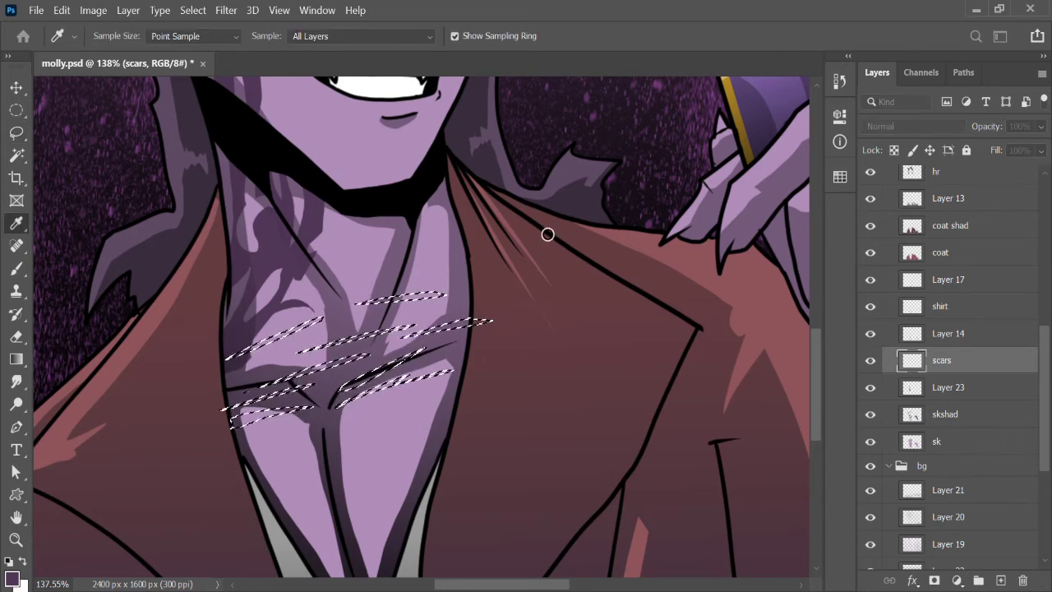
key("l")
key("m")
left_click(535, 270)
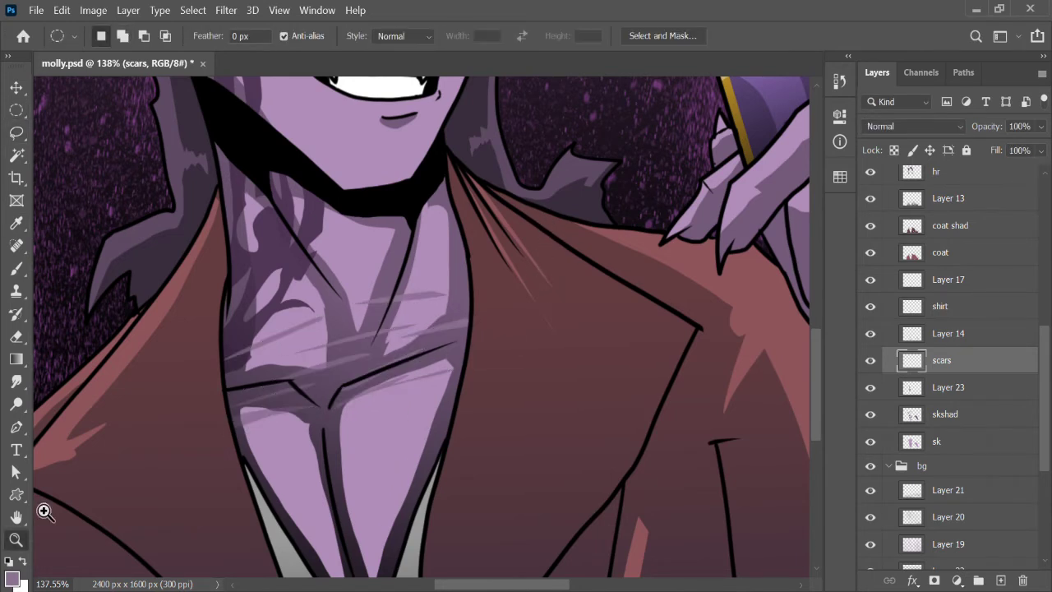
Step: Brush over the artwork with a sampled purple and save the document
left_click(15, 539)
left_click(652, 479, "alt")
left_click(651, 479)
left_click(386, 411)
key("i")
key("b")
mouse_move(276, 380)
left_mouse_down()
mouse_move(349, 356)
mouse_move(329, 430)
mouse_move(460, 436)
left_mouse_up()
key("z")
left_click_drag(649, 275, 606, 272)
key("ctrl+s")
Step: Add a new layer above coat shad and lasso a row of small blocky trim patches along the card-side lapel's edge
left_click_drag(387, 448, 463, 394)
scroll(969, 287, "up", 2)
left_click(970, 287)
key("ctrl+shift+alt+n")
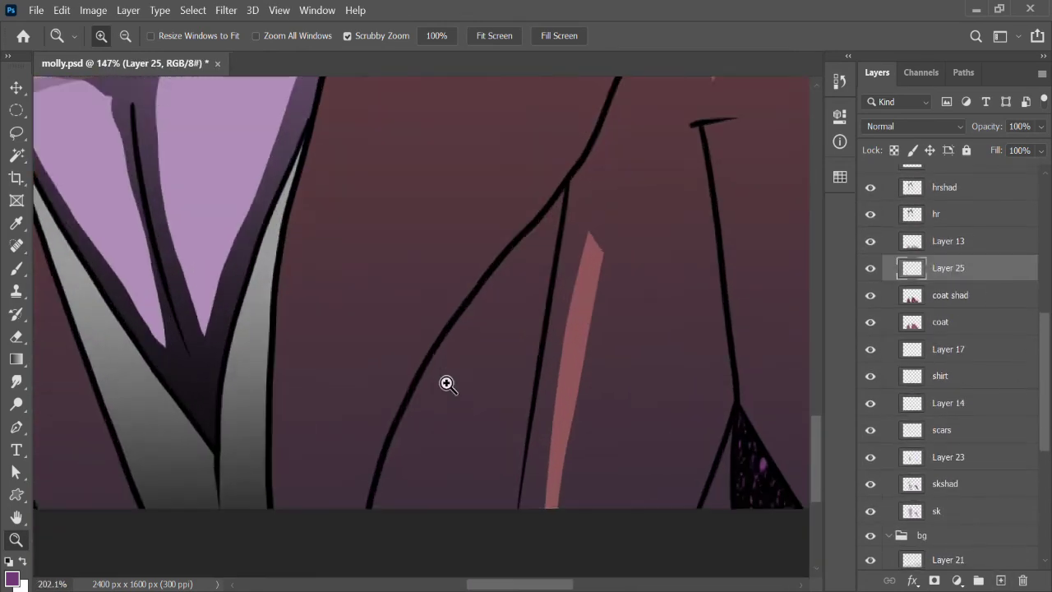
key("l")
left_click_drag(376, 379, 377, 393)
left_click_drag(407, 327, 408, 344)
left_click_drag(439, 275, 440, 293)
left_click_drag(490, 227, 489, 242)
left_click_drag(566, 212, 579, 321)
left_click_drag(610, 271, 612, 292)
left_click_drag(655, 218, 637, 240)
mouse_move(716, 206)
left_mouse_down()
mouse_move(611, 297)
mouse_move(647, 323)
mouse_move(528, 198)
mouse_move(469, 205)
left_mouse_up()
left_click_drag(650, 484, 627, 521)
Step: Lasso a row of small blocky trim patches along the edge of the lapel away from the card
mouse_move(309, 506)
left_mouse_down()
mouse_move(324, 498)
mouse_move(312, 503)
left_mouse_up()
mouse_move(296, 485)
left_mouse_down()
mouse_move(300, 453)
mouse_move(284, 411)
left_mouse_up()
mouse_move(237, 384)
left_mouse_down()
mouse_move(253, 409)
mouse_move(246, 403)
left_mouse_up()
left_click_drag(203, 347, 232, 374)
left_click_drag(168, 305, 183, 329)
mouse_move(133, 269)
left_mouse_down()
mouse_move(172, 271)
mouse_move(148, 285)
left_mouse_up()
mouse_move(101, 246)
left_mouse_down()
mouse_move(204, 301)
mouse_move(165, 270)
mouse_move(76, 235)
left_mouse_up()
Step: Fill the selected trim patches on both lapels with a sampled gold and deselect
key("i")
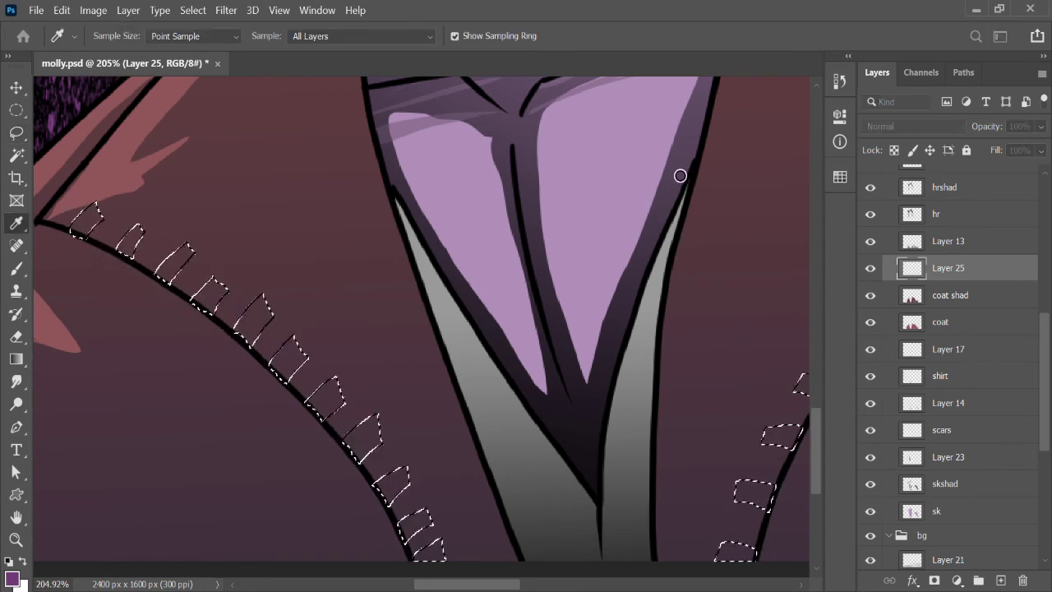
key("l")
key("alt+BackSpace")
key("ctrl+d")
key("z")
key("ctrl+0")
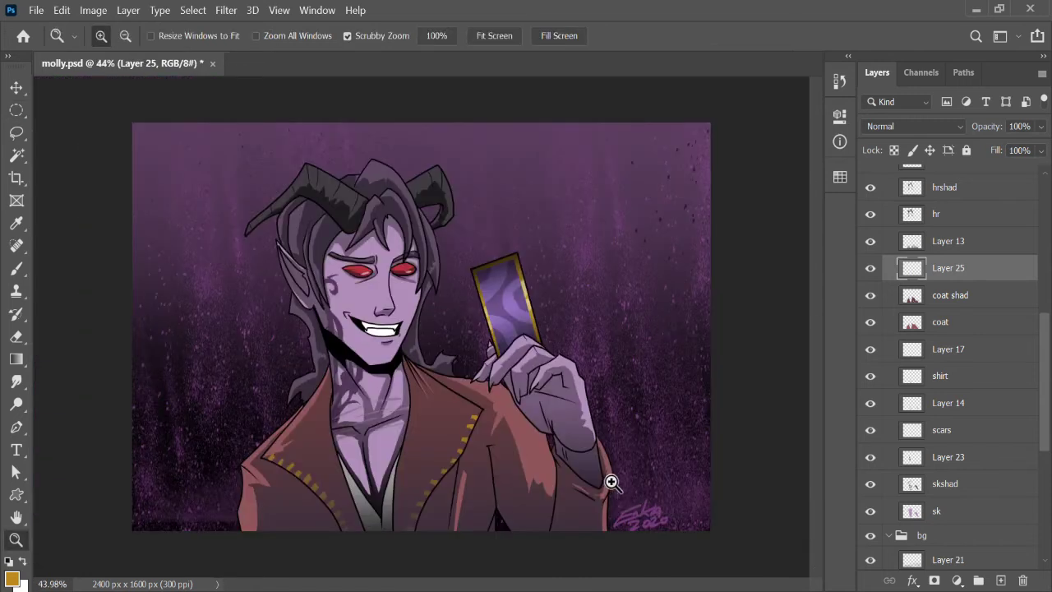
Step: Add a new layer at the top of the col group, lasso both horn tips, fill them with the gold, and deselect
left_click_drag(608, 481, 597, 458)
left_click_drag(391, 456, 530, 496)
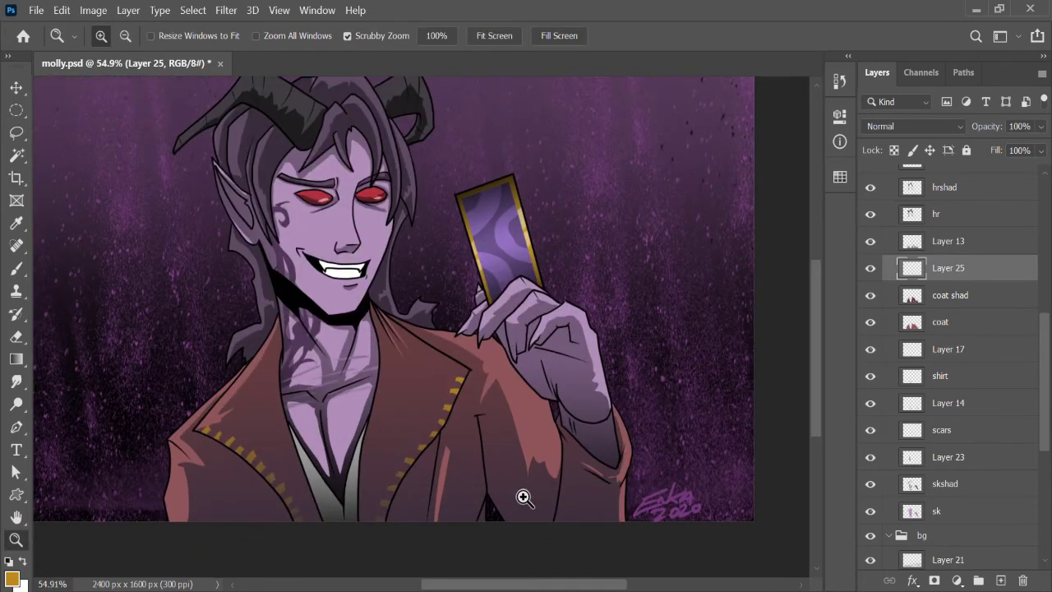
key("ctrl+shift+alt+n")
scroll(235, 90, "up", 8)
key("l")
mouse_move(227, 140)
left_mouse_down()
mouse_move(113, 293)
mouse_move(230, 143)
left_mouse_up()
mouse_move(553, 318)
left_mouse_down()
mouse_move(377, 318)
mouse_move(292, 251)
left_mouse_up()
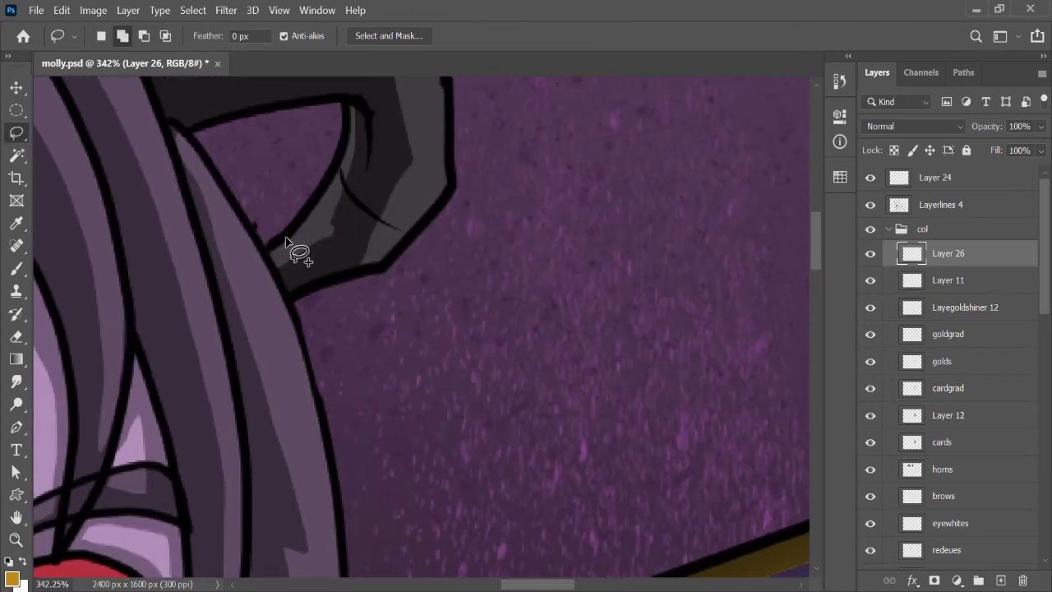
key("alt+BackSpace")
key("ctrl+d")
Step: Add another layer above the gold horn tips and brush thin black band lines across both tips
key("m")
key("ctrl+shift+alt+n")
key("d")
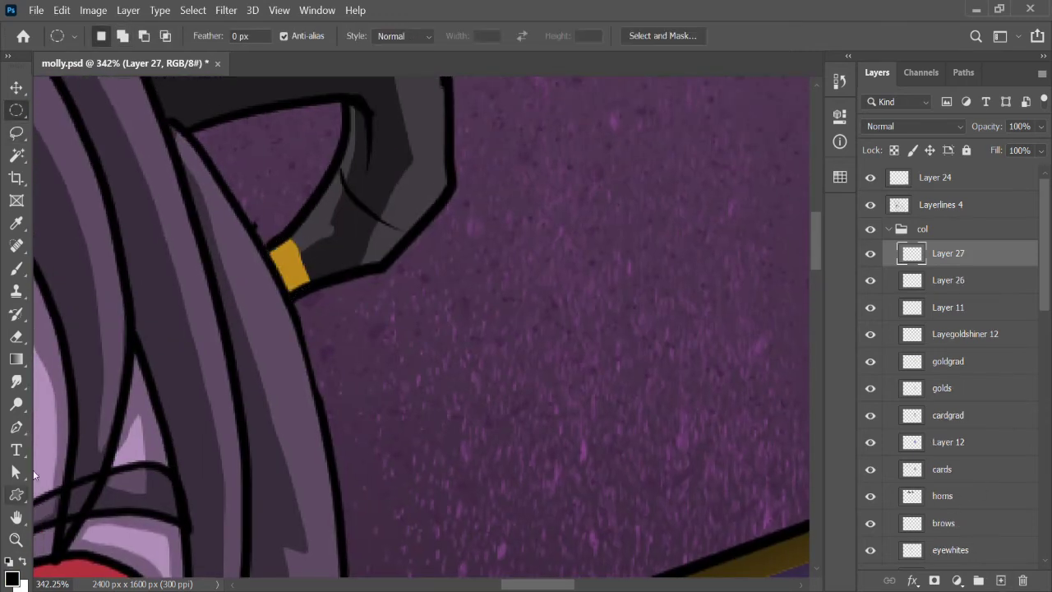
key("b")
left_click_drag(297, 294, 582, 414)
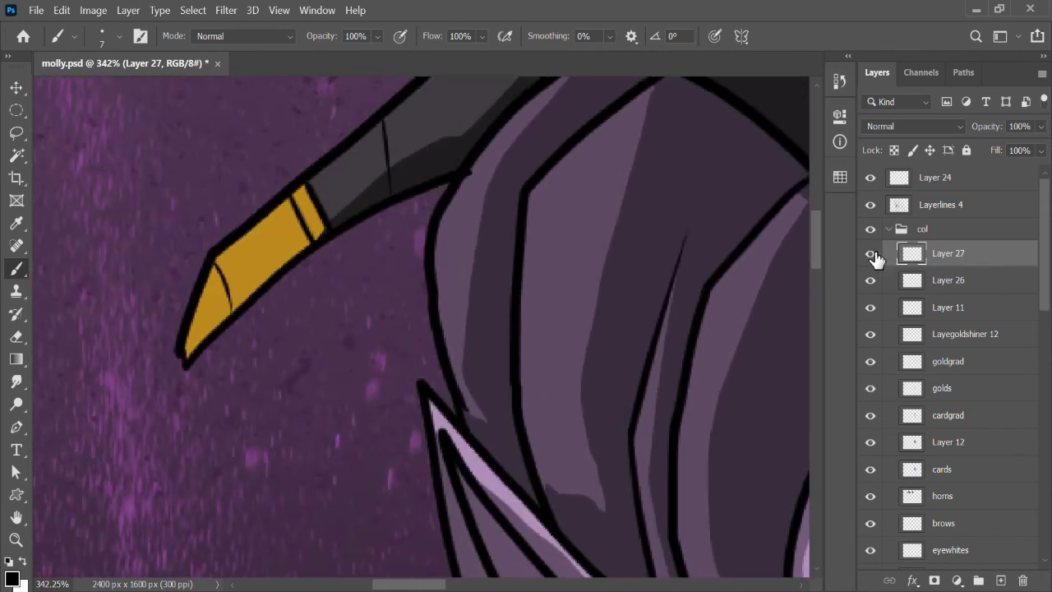
Step: Load the gold horn tips on Layer 26 as a selection and lasso it down to their shadow areas
left_click(907, 280)
left_click(907, 280, "ctrl")
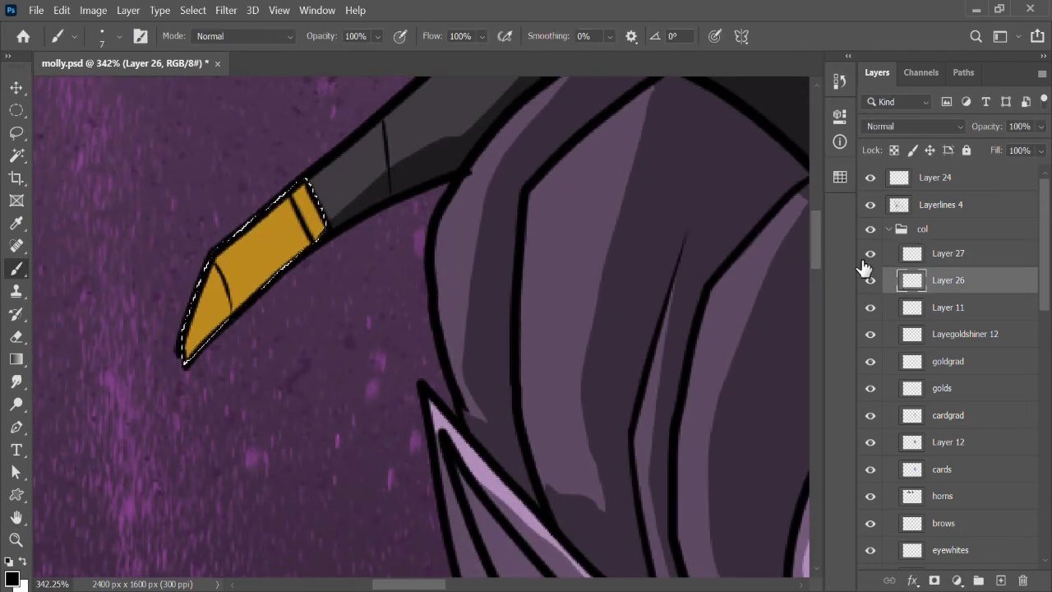
key("i")
key("l")
mouse_move(216, 242)
left_mouse_down()
mouse_move(301, 197)
mouse_move(279, 271)
left_mouse_up()
mouse_move(649, 362)
left_mouse_down()
mouse_move(379, 424)
mouse_move(387, 500)
left_mouse_up()
Step: Fill the selected horn-tip shadows with a sampled dark gold on Layer 26 and deselect
key("i")
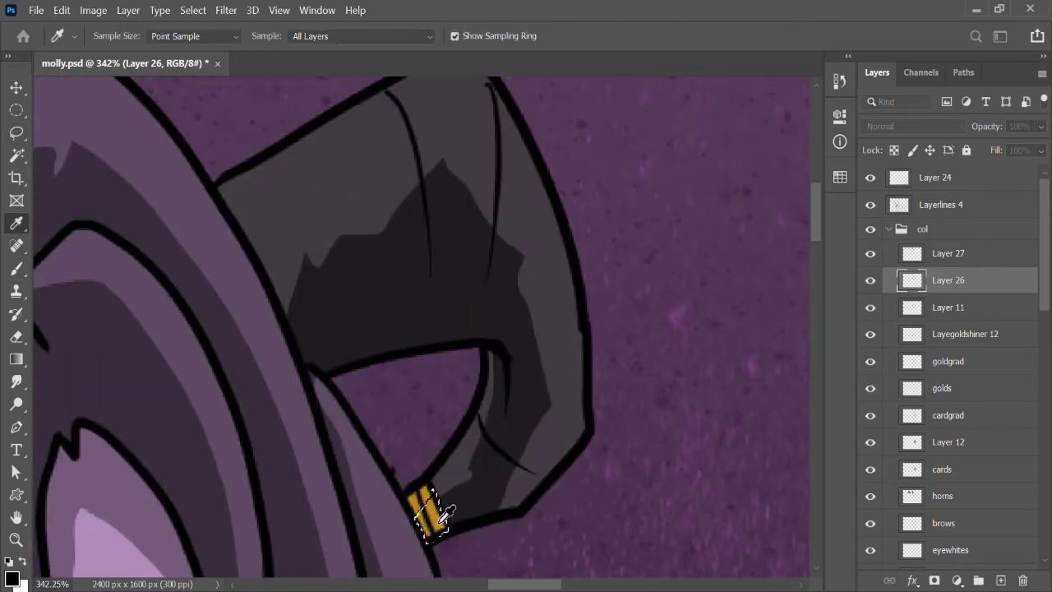
key("l")
key("ctrl+d")
key("m")
key("z")
left_click_drag(602, 217, 561, 331)
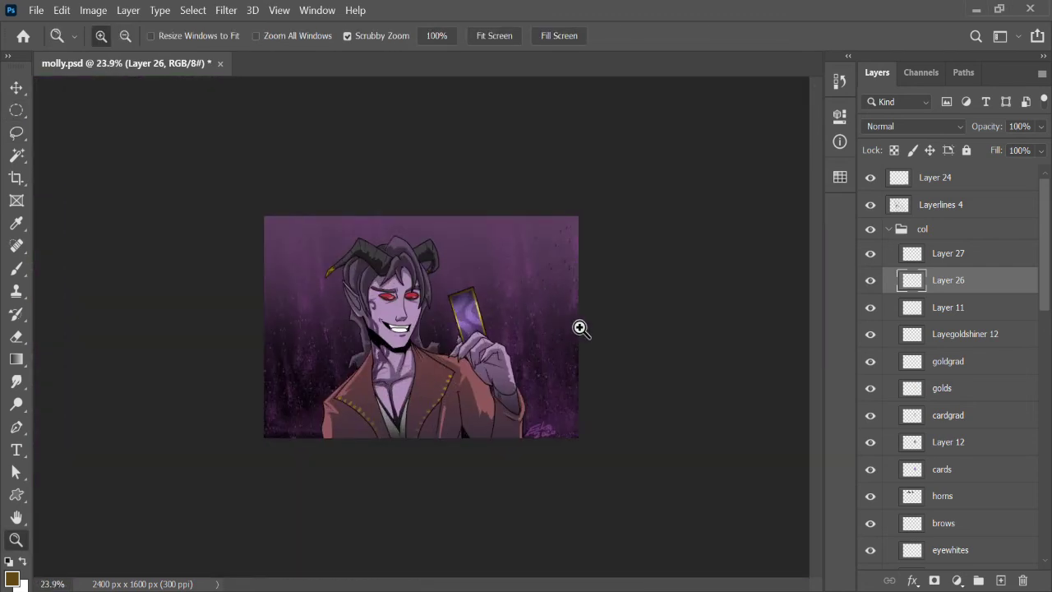